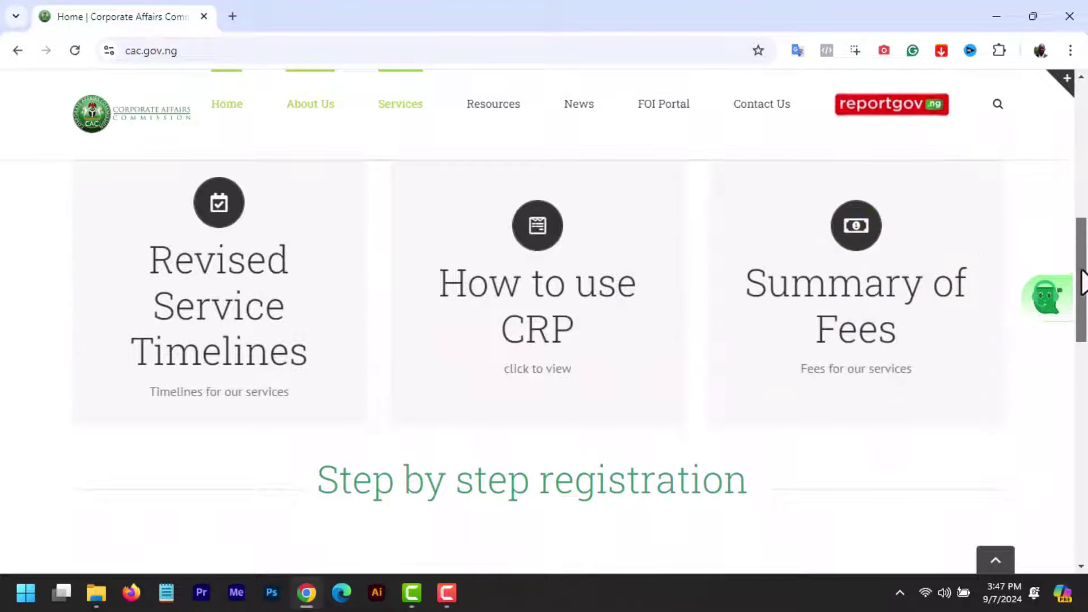
Step: Scroll the cac.gov.ng homepage to show the PUBLIC SEARCH and ONLINE REGISTRATION bars
{"action": "scroll", "coordinate": [1083, 291], "scroll_direction": "down", "scroll_amount": 3}
{"action": "scroll", "coordinate": [1084, 292], "scroll_direction": "up", "scroll_amount": 4}
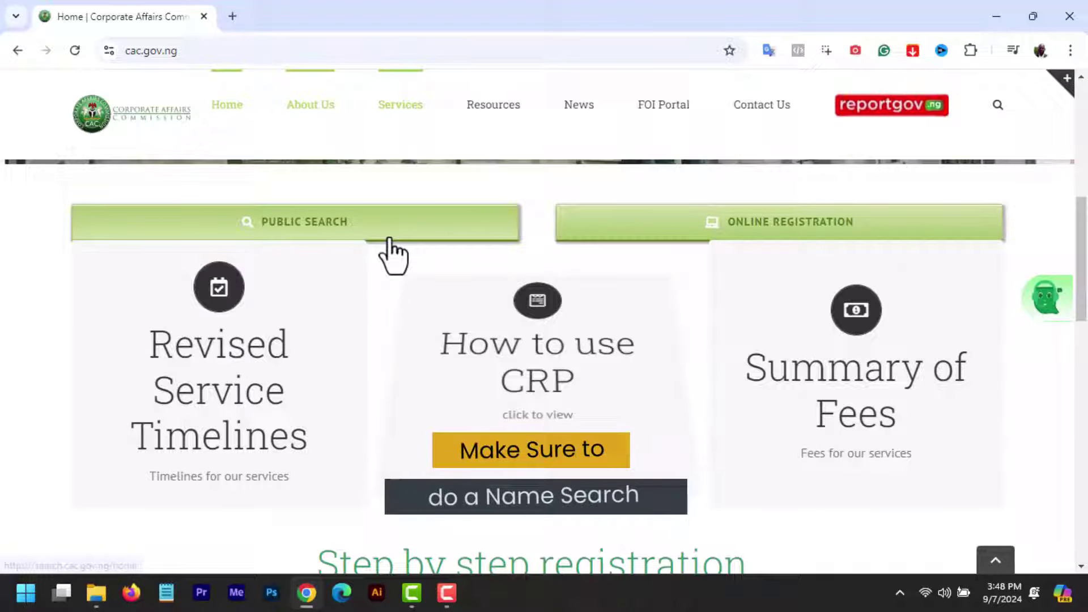
Step: Search 'holmewares stores' and check Business Name, Company, Incorporated Trustees, LP and LLP results
{"action": "left_click", "coordinate": [286, 245]}
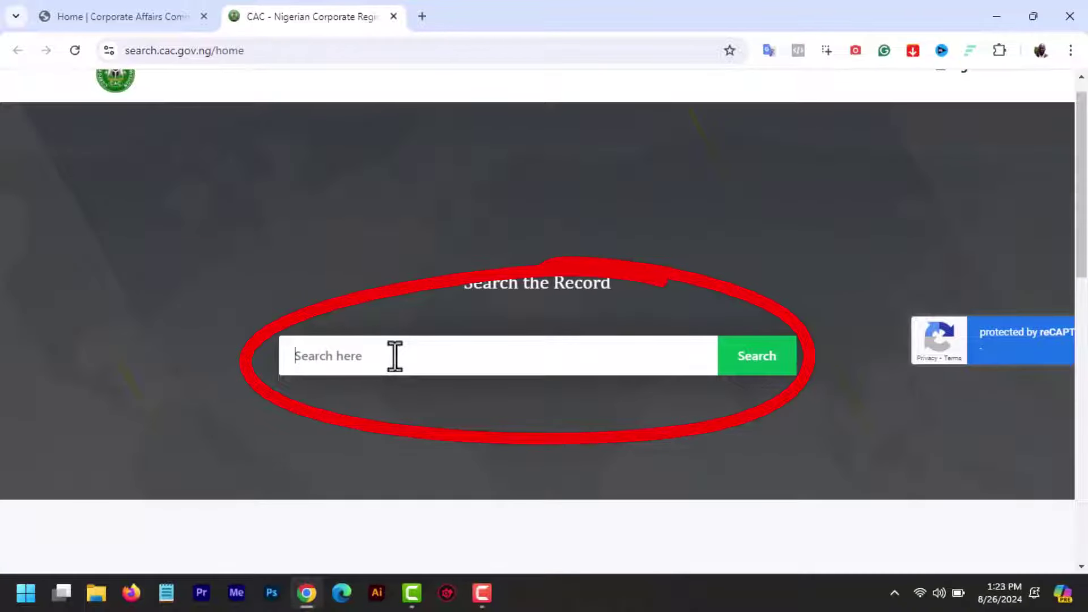
{"action": "type", "text": "h"}
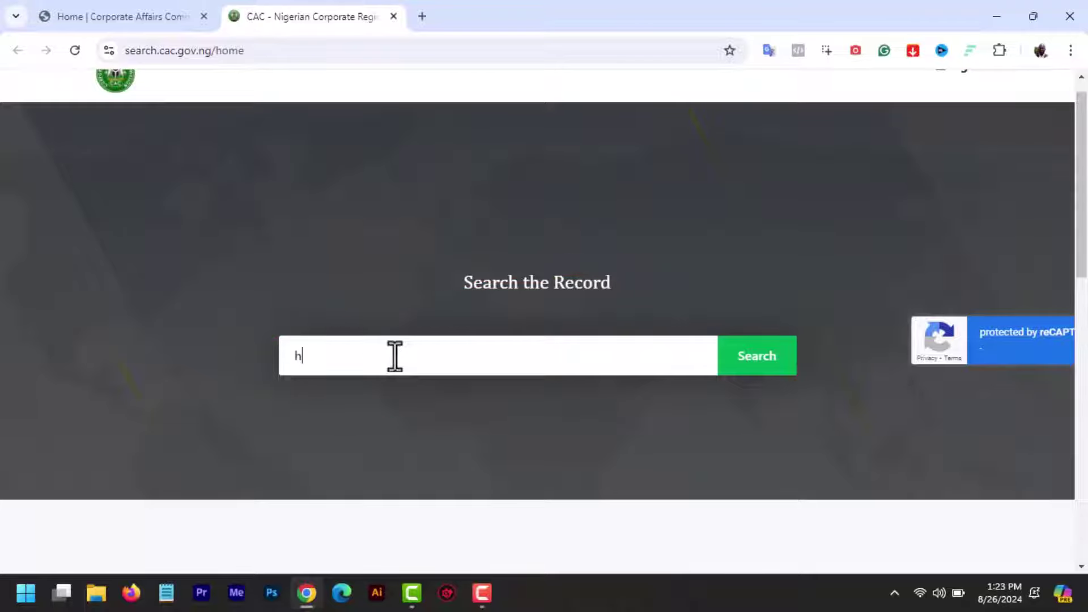
{"action": "type", "text": "olmewares stores"}
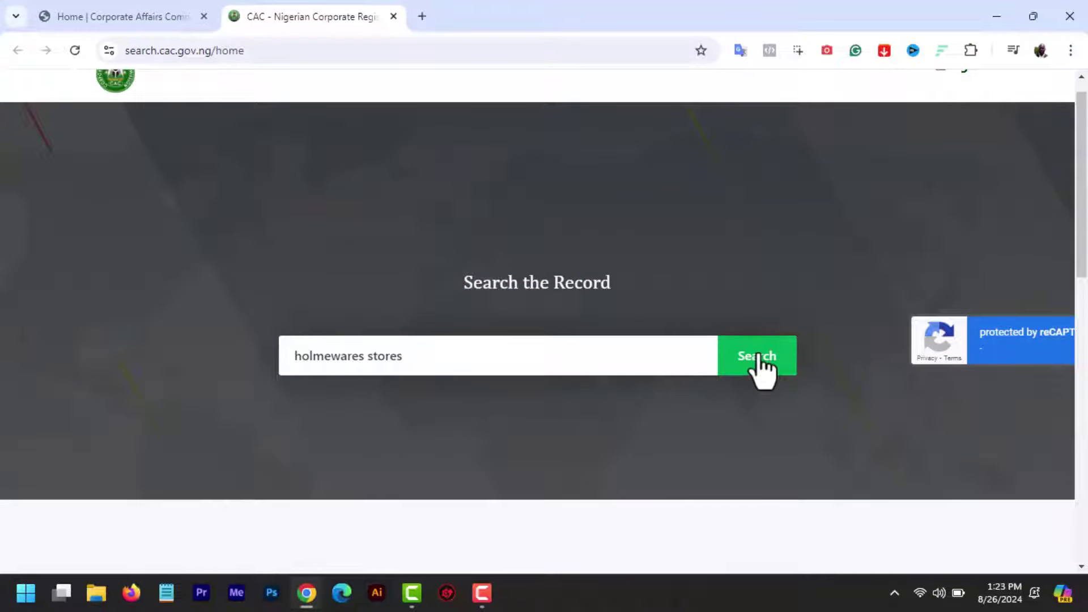
{"action": "left_click", "coordinate": [762, 371]}
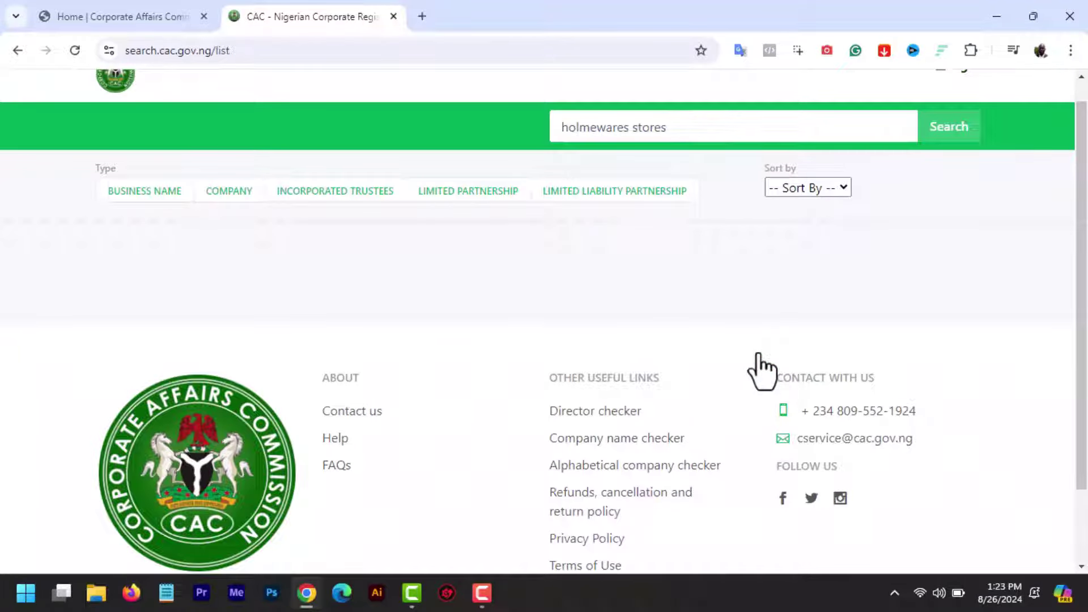
{"action": "left_click", "coordinate": [127, 193]}
{"action": "left_click", "coordinate": [468, 198]}
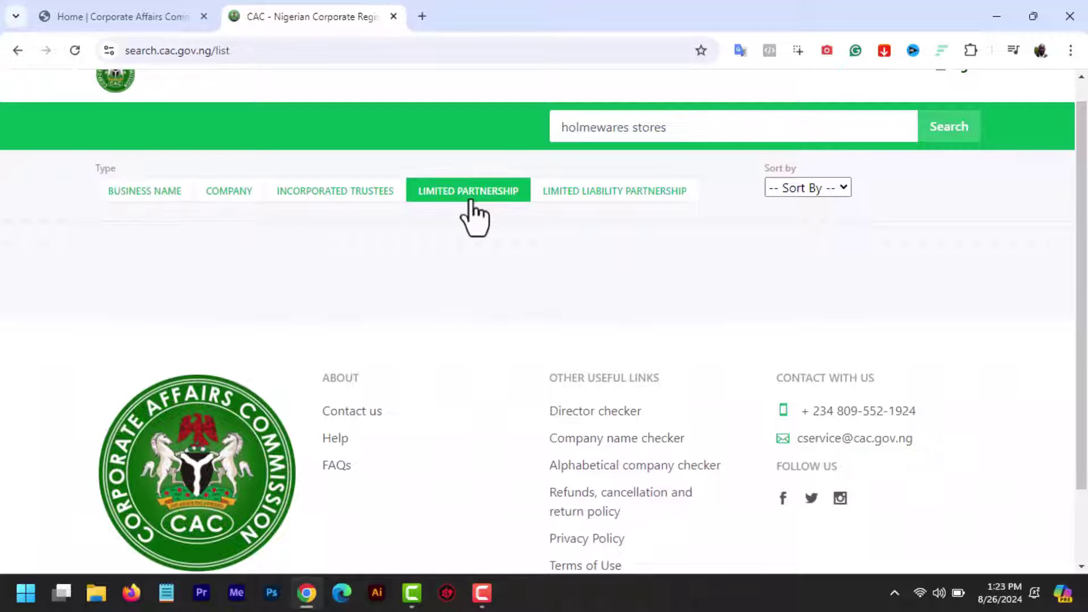
{"action": "left_click", "coordinate": [593, 196]}
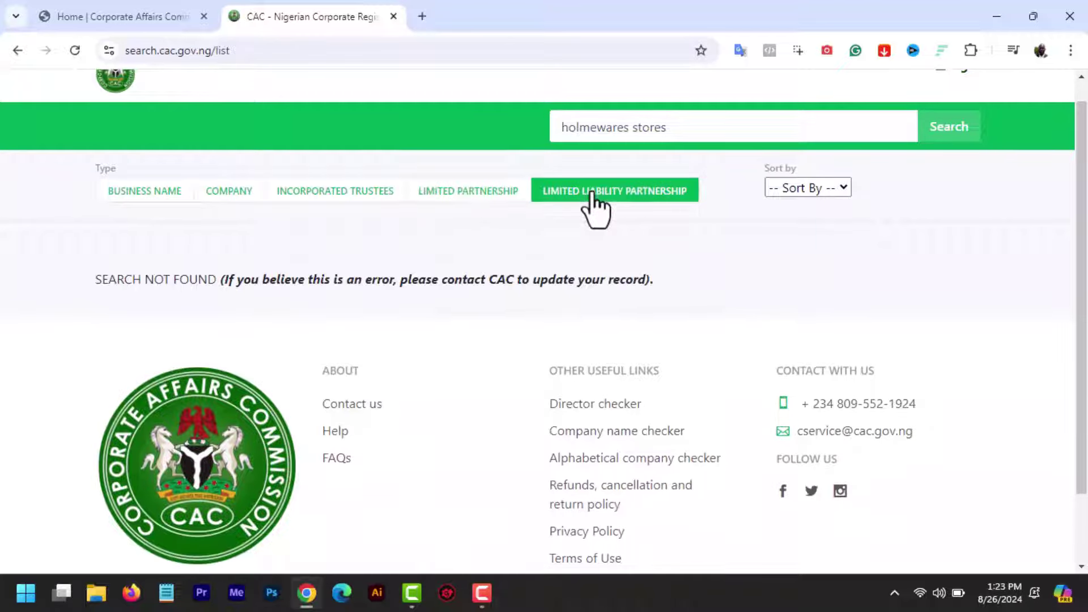
{"action": "left_click", "coordinate": [222, 194]}
{"action": "left_click", "coordinate": [225, 193]}
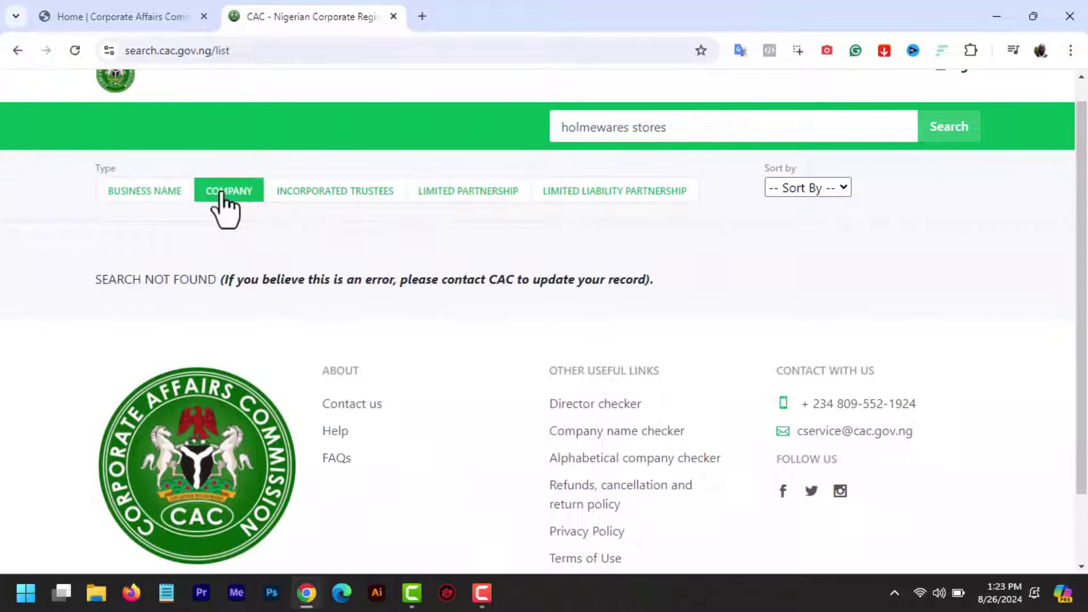
{"action": "left_click", "coordinate": [329, 195]}
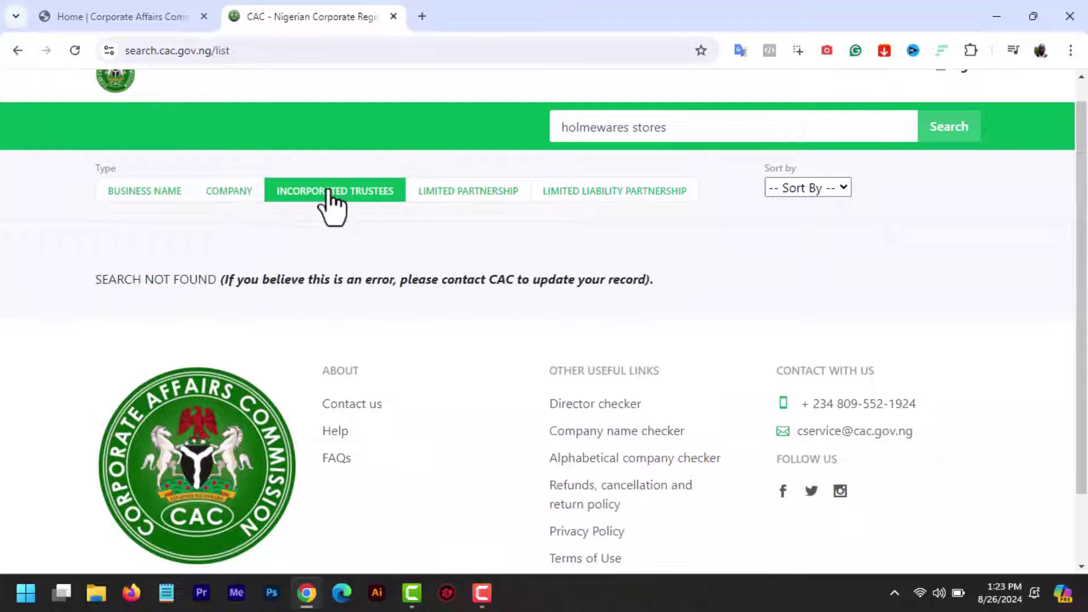
{"action": "left_click", "coordinate": [127, 194]}
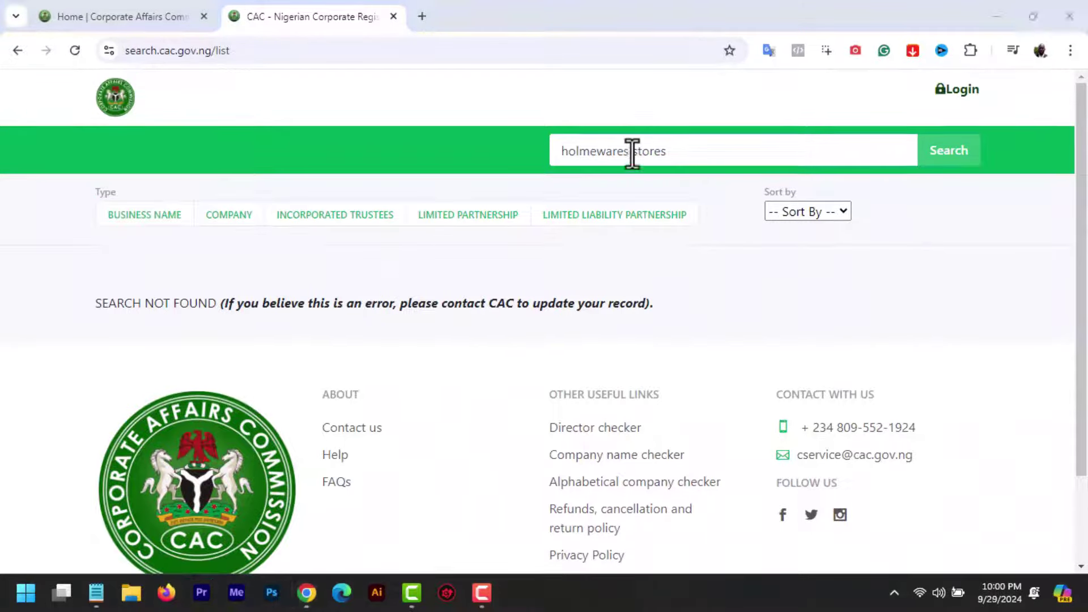
Step: Try holmewares ventures, enterprisesolutions and services, checking the Company records
{"action": "double_click", "coordinate": [634, 150]}
{"action": "type", "text": "ventures"}
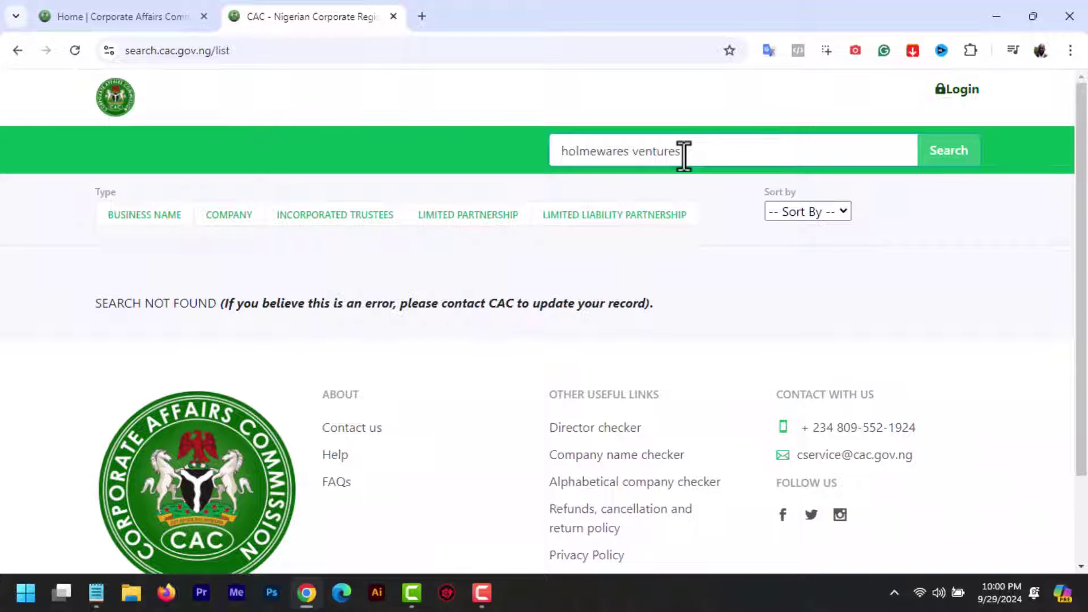
{"action": "mouse_move", "coordinate": [683, 151]}
{"action": "left_mouse_down"}
{"action": "mouse_move", "coordinate": [634, 153]}
{"action": "mouse_move", "coordinate": [690, 152]}
{"action": "left_mouse_up"}
{"action": "type", "text": "enterprisesolutions"}
{"action": "double_click", "coordinate": [664, 151]}
{"action": "type", "text": "services"}
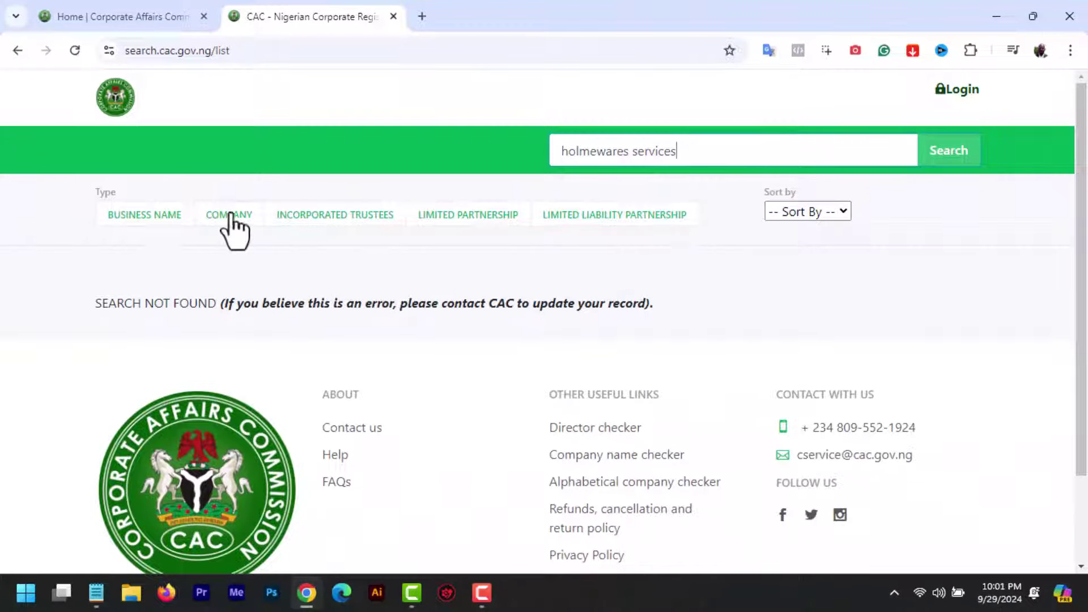
{"action": "left_click", "coordinate": [232, 221]}
Step: Try 'holmewares nigeria ltd', checking the Incorporated Trustees records
{"action": "left_click_drag", "start_coordinate": [677, 152], "coordinate": [635, 154]}
{"action": "type", "text": "limited"}
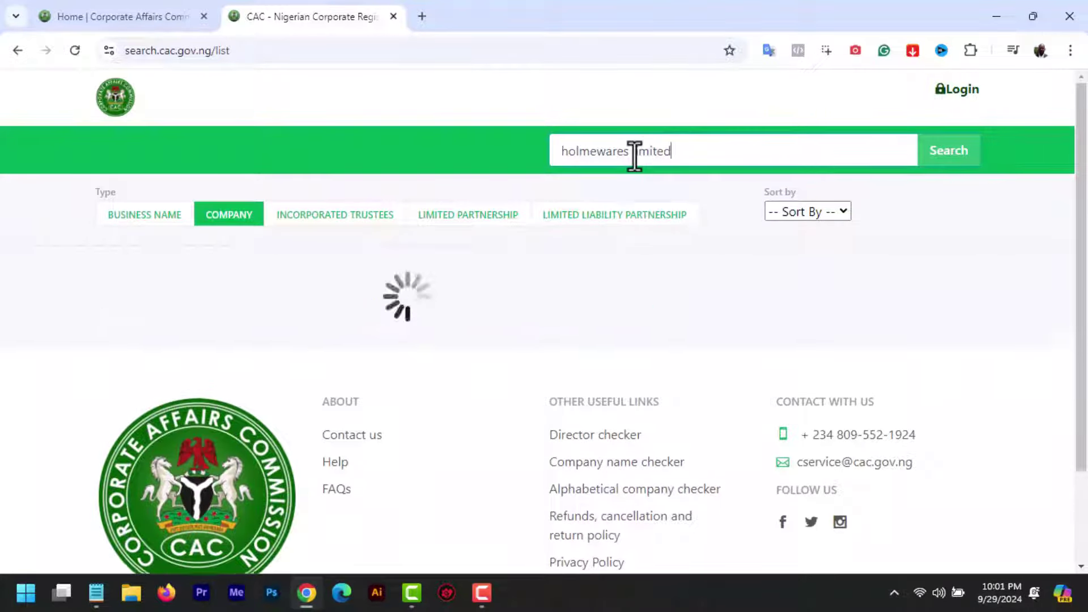
{"action": "left_click", "coordinate": [631, 150]}
{"action": "type", "text": "nigeria"}
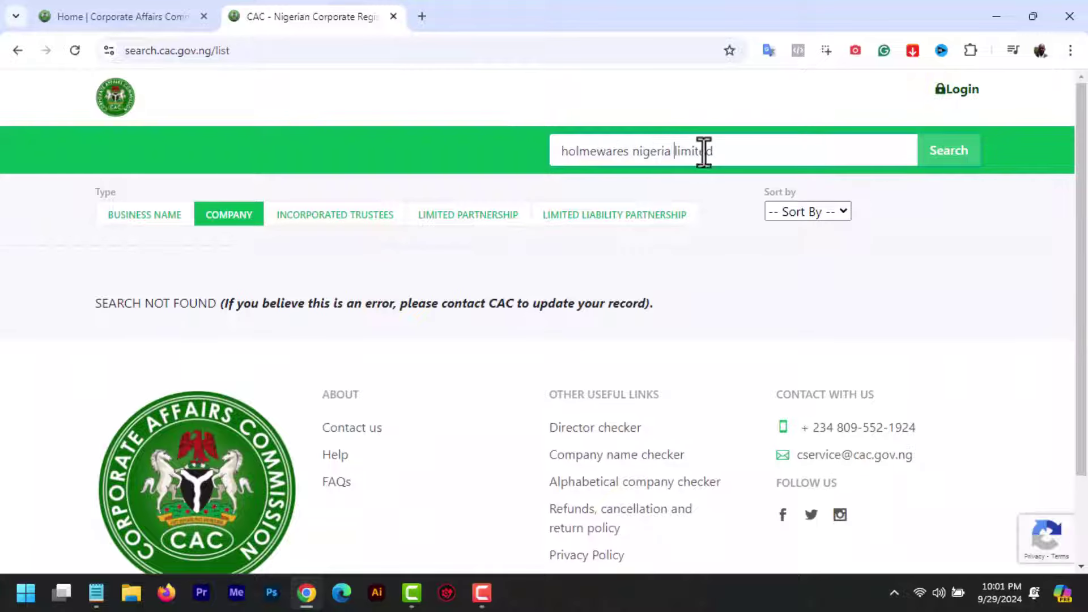
{"action": "left_click_drag", "start_coordinate": [713, 152], "coordinate": [674, 153]}
{"action": "type", "text": "ltd"}
{"action": "left_click", "coordinate": [339, 217]}
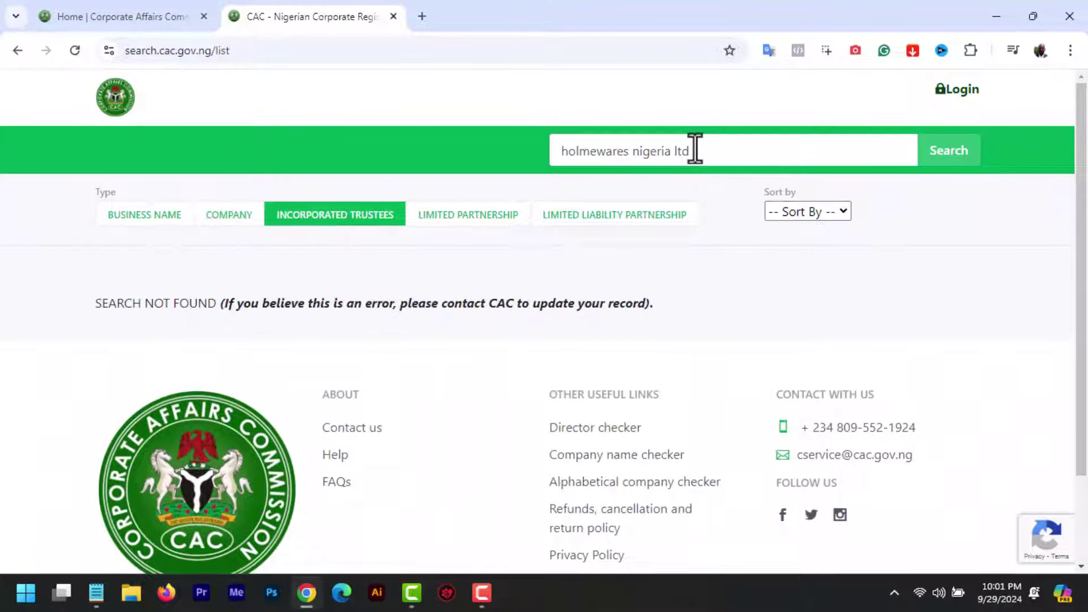
Step: Search 'holmewares boys association', 'holmewares church of christ', then 'Netverse Media'
{"action": "left_click_drag", "start_coordinate": [694, 150], "coordinate": [634, 151]}
{"action": "type", "text": "boys association"}
{"action": "key", "text": "Return"}
{"action": "left_click_drag", "start_coordinate": [724, 151], "coordinate": [632, 151]}
{"action": "type", "text": "church of christ"}
{"action": "key", "text": "Return"}
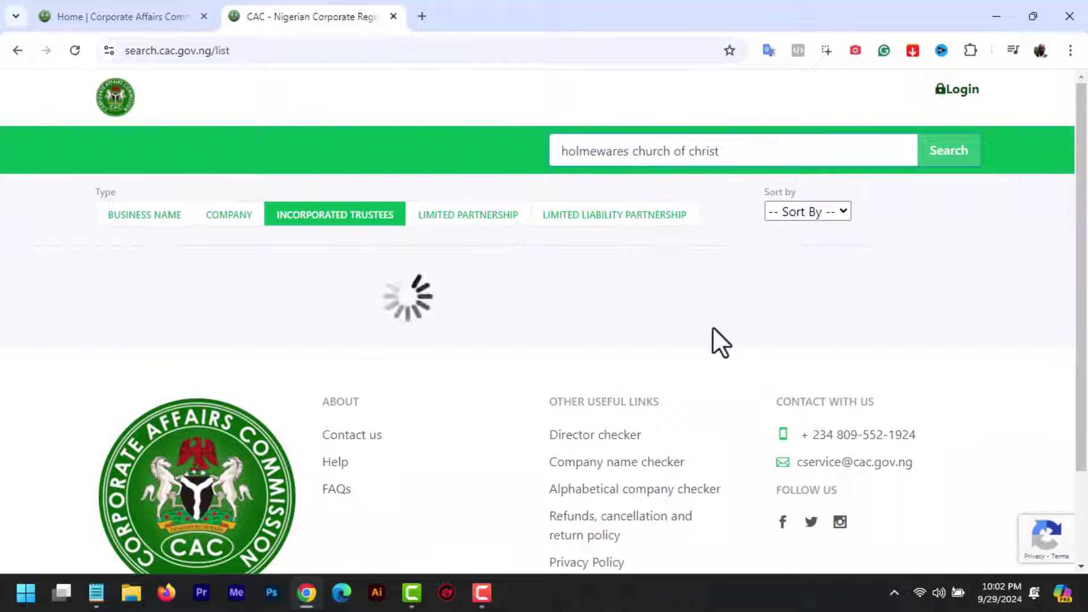
{"action": "type", "text": "verse"}
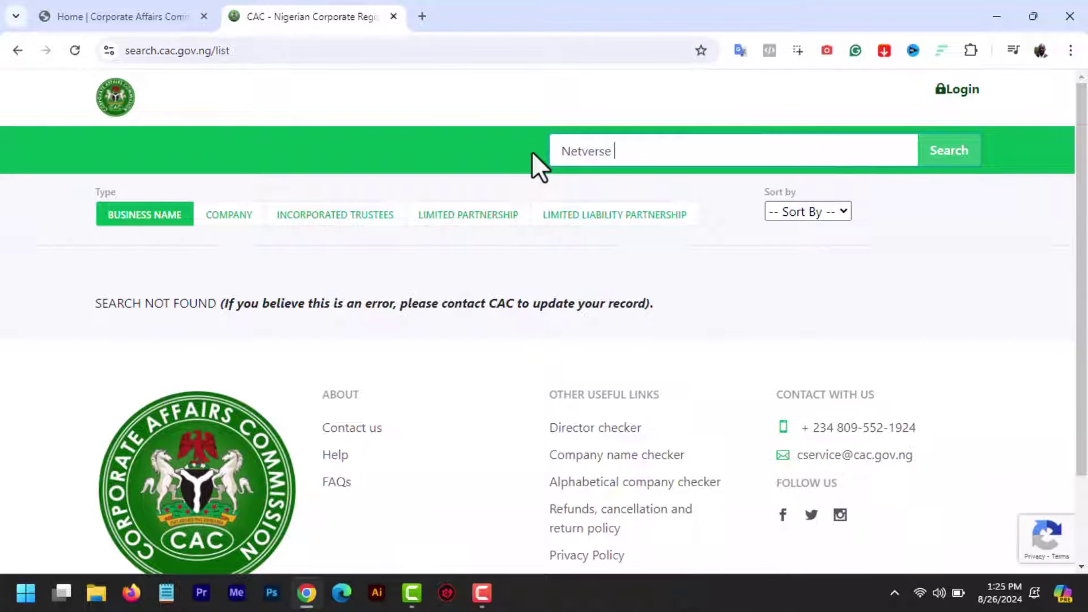
{"action": "type", "text": " Media"}
{"action": "left_click", "coordinate": [953, 162]}
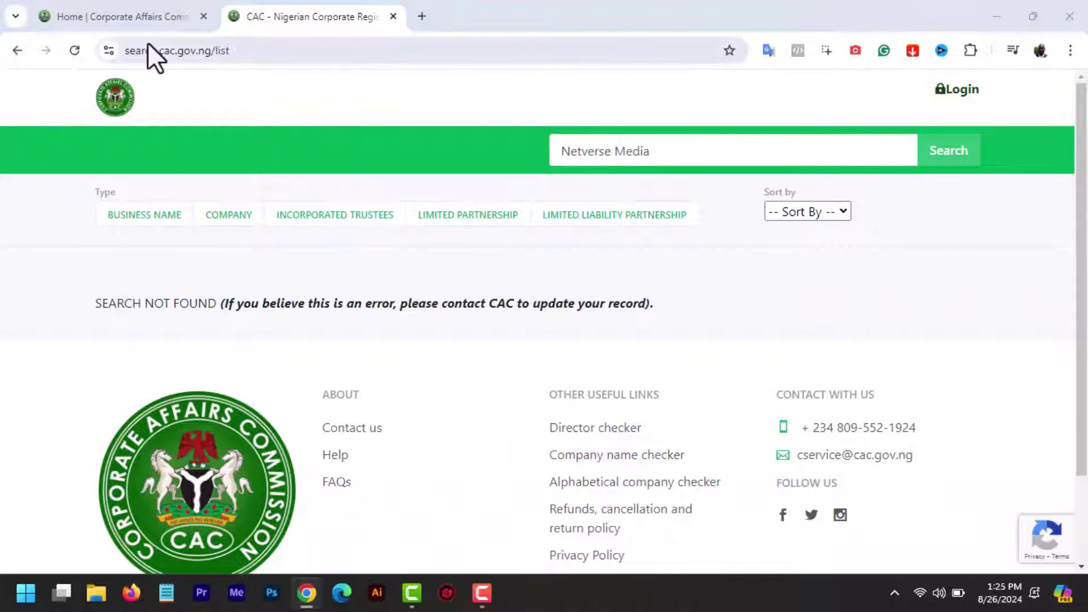
Step: Search 'Netplus Marketing Services' to view an existing registered record
{"action": "left_click", "coordinate": [662, 160]}
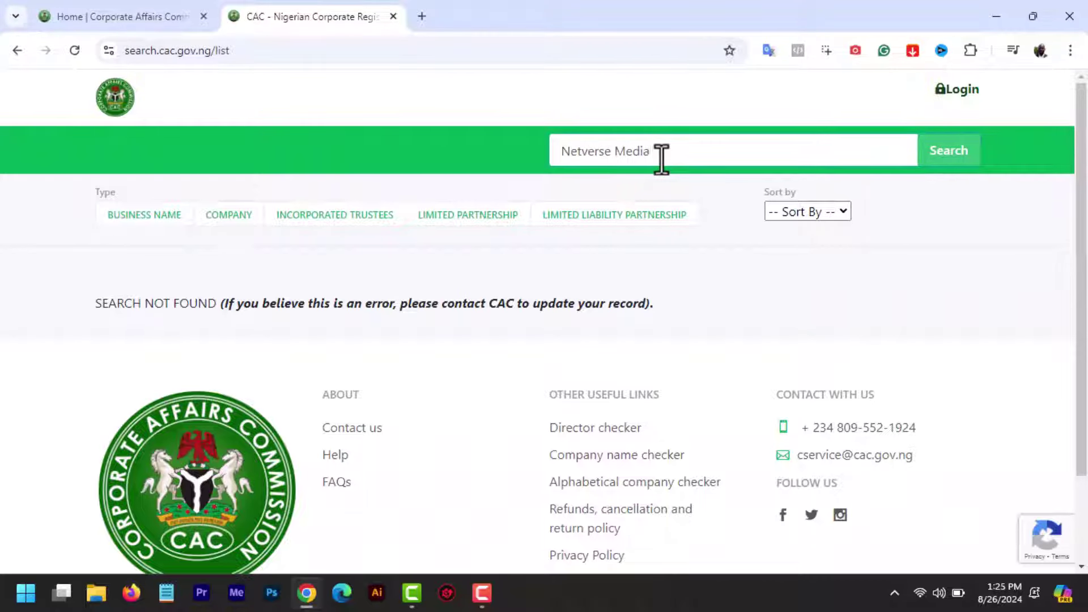
{"action": "left_click_drag", "start_coordinate": [661, 160], "coordinate": [552, 161]}
{"action": "type", "text": "Netplus Marketing Services"}
{"action": "left_click", "coordinate": [947, 164]}
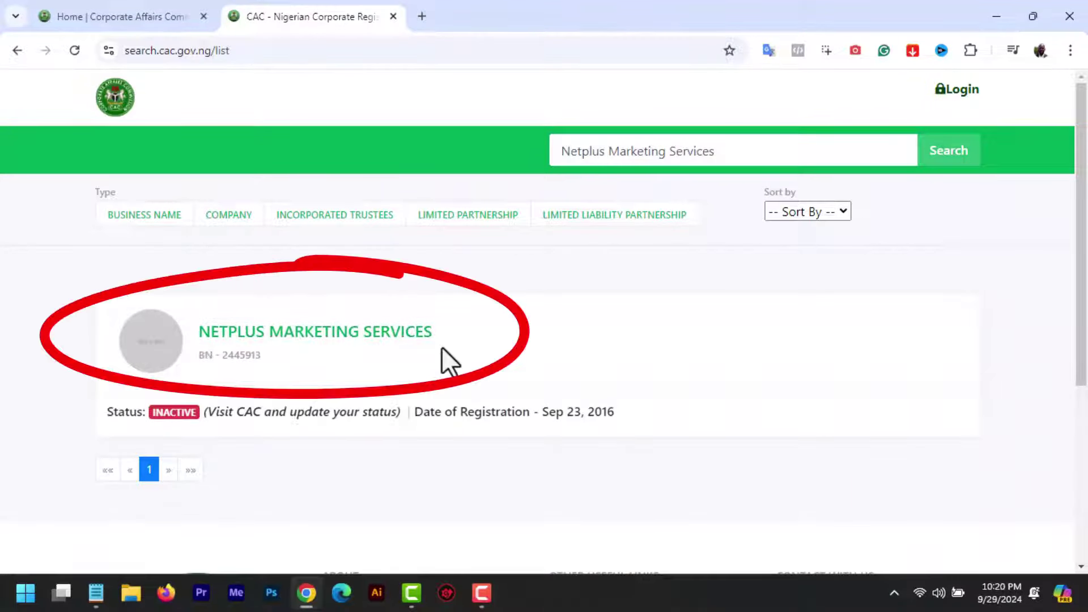
{"action": "mouse_move", "coordinate": [1082, 318]}
{"action": "left_mouse_down"}
{"action": "mouse_move", "coordinate": [1083, 444]}
{"action": "mouse_move", "coordinate": [1085, 167]}
{"action": "left_mouse_up"}
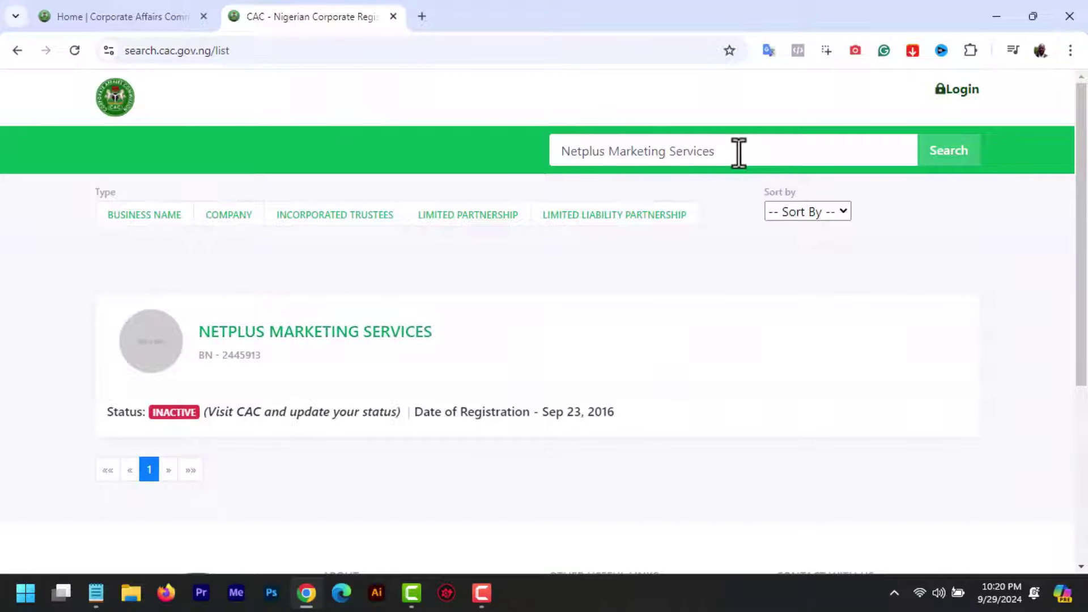
Step: Search 'Netverse Media Services' and get SEARCH NOT FOUND
{"action": "left_click_drag", "start_coordinate": [738, 151], "coordinate": [536, 157]}
{"action": "type", "text": "Netverse Media "}
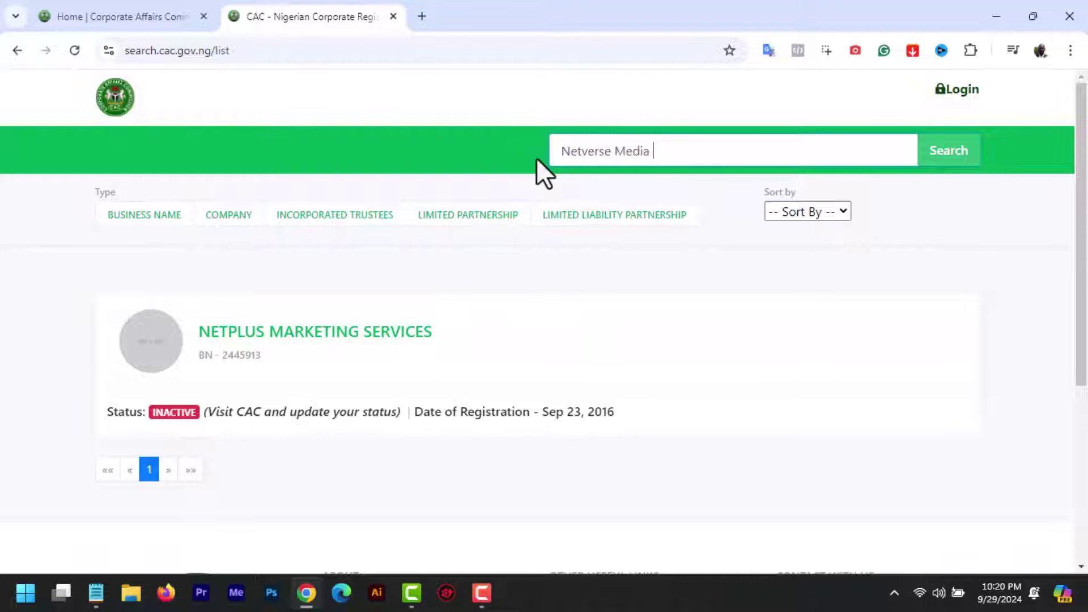
{"action": "type", "text": "Services"}
{"action": "left_click", "coordinate": [953, 161]}
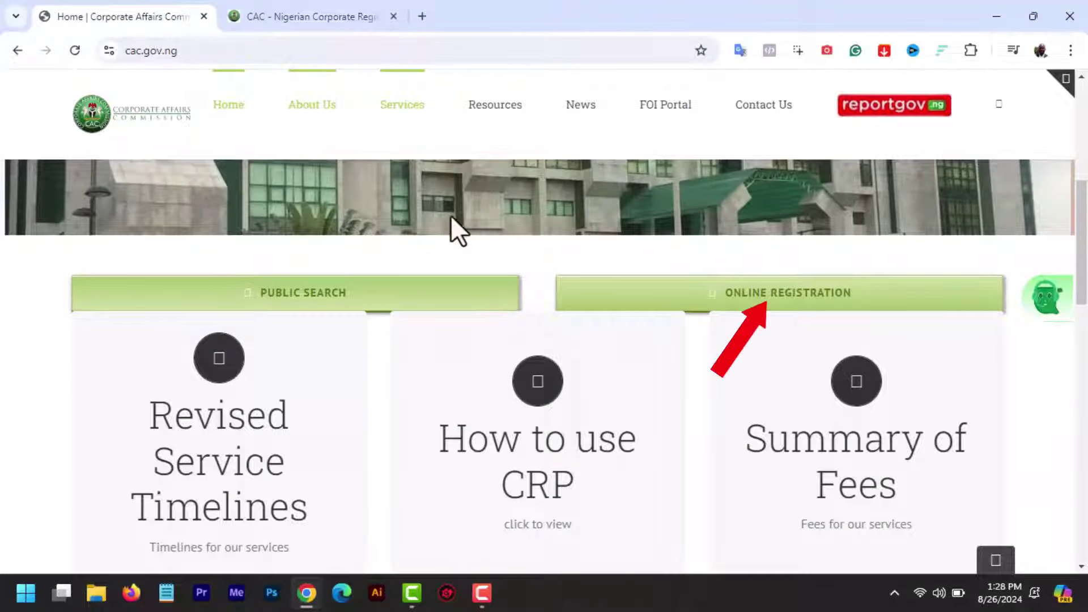
Step: Start registering on the portal by entering the phone number under NIN Details
{"action": "left_click", "coordinate": [734, 296]}
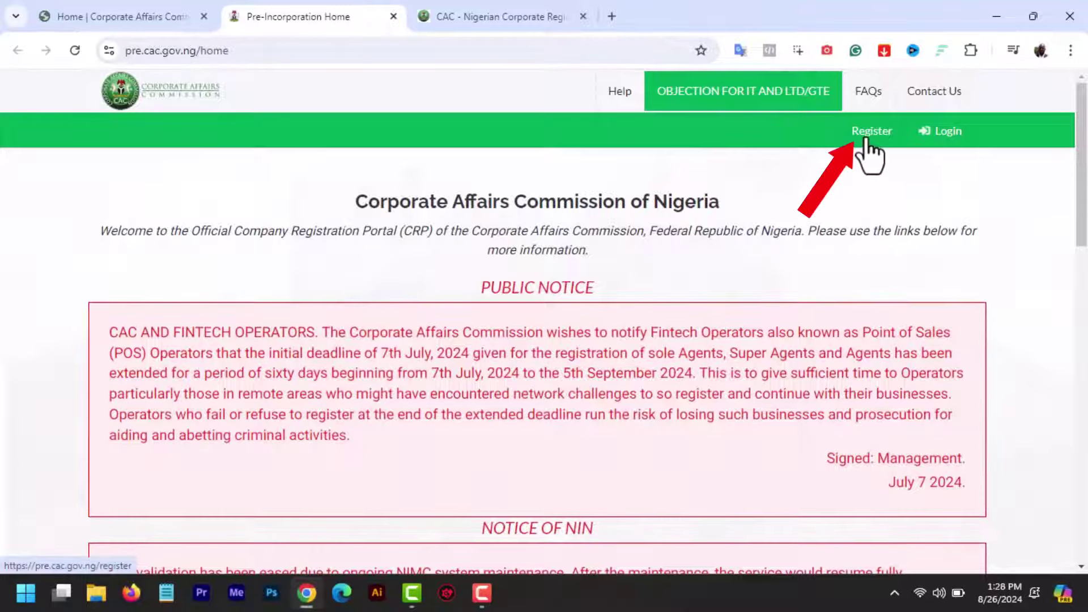
{"action": "left_click", "coordinate": [867, 140]}
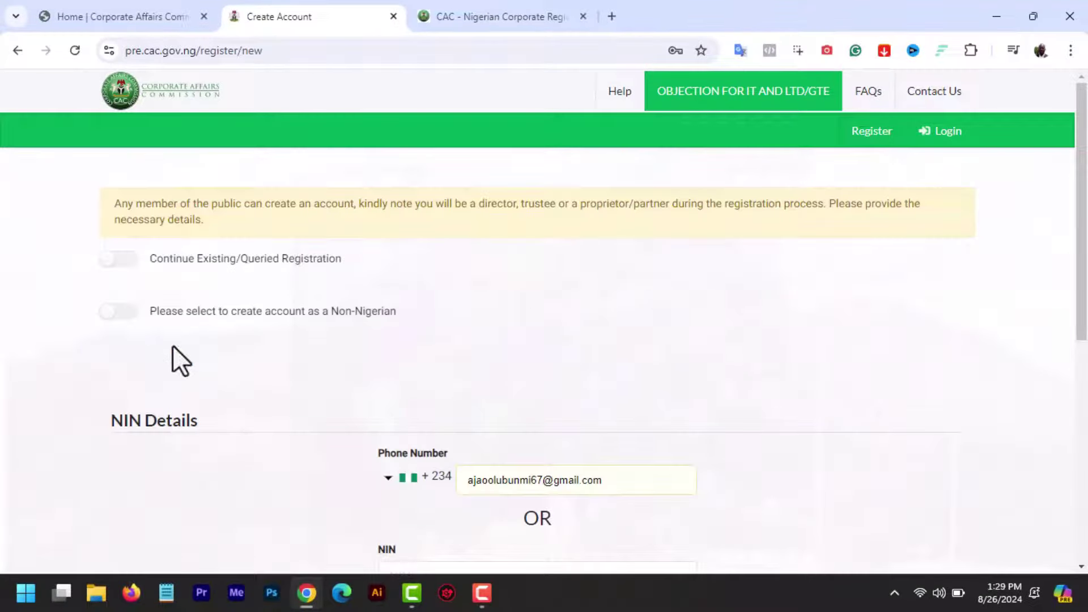
{"action": "scroll", "coordinate": [906, 245], "scroll_direction": "down", "scroll_amount": 4}
{"action": "left_click", "coordinate": [639, 243]}
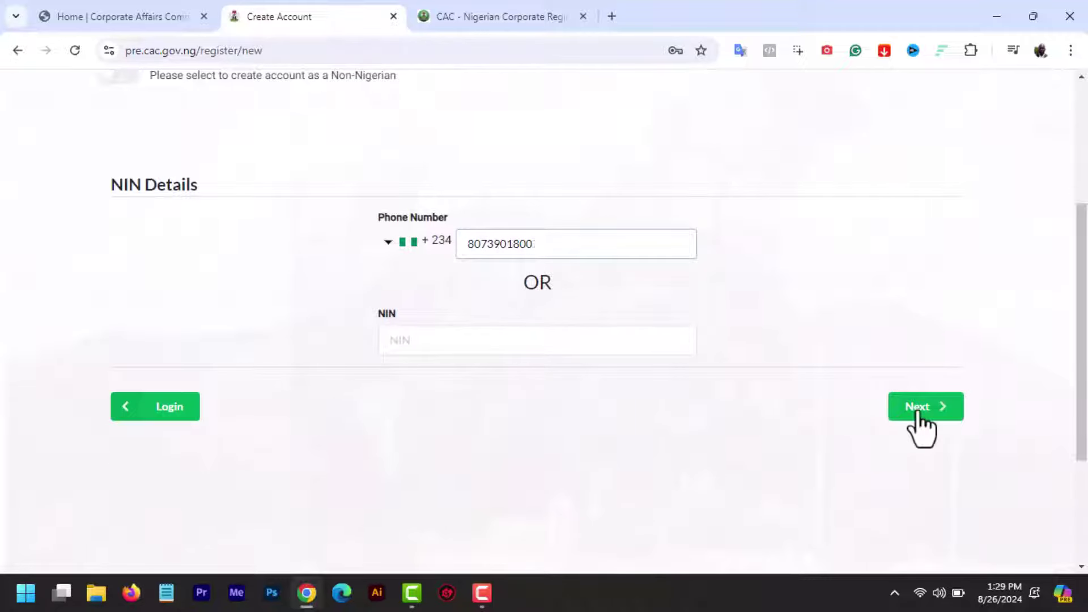
{"action": "left_click", "coordinate": [919, 413]}
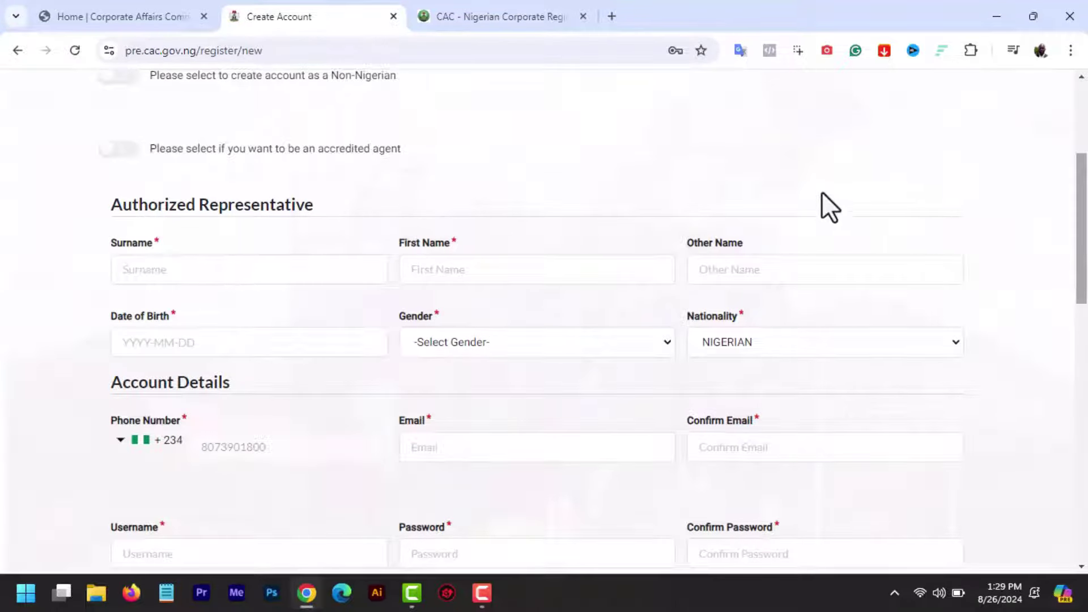
Step: Enter the representative's other name, gender Male and username Netverse
{"action": "left_click", "coordinate": [705, 172]}
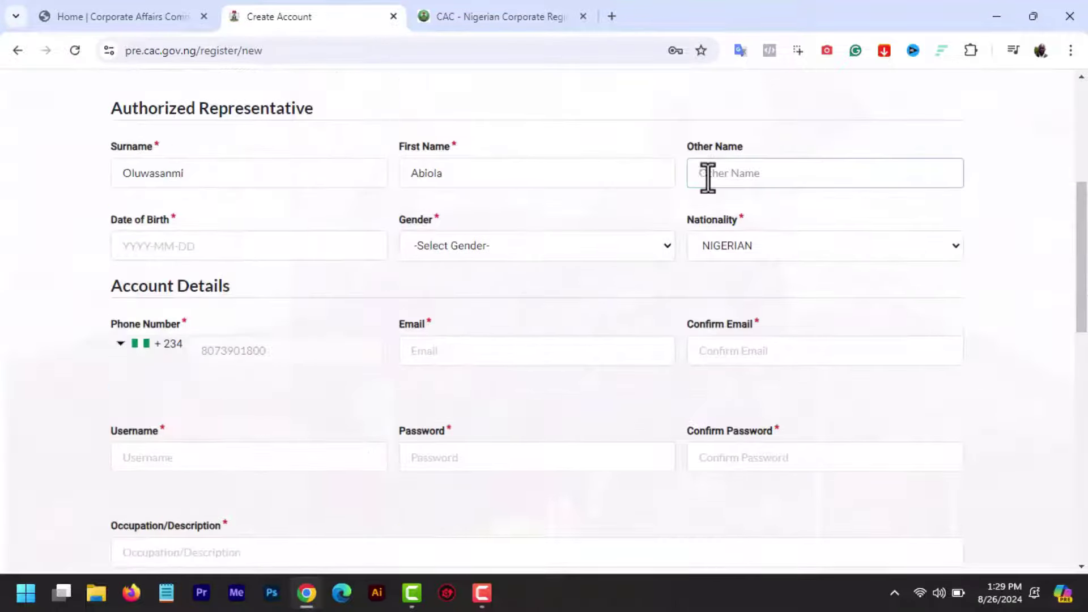
{"action": "type", "text": "Boluwaji"}
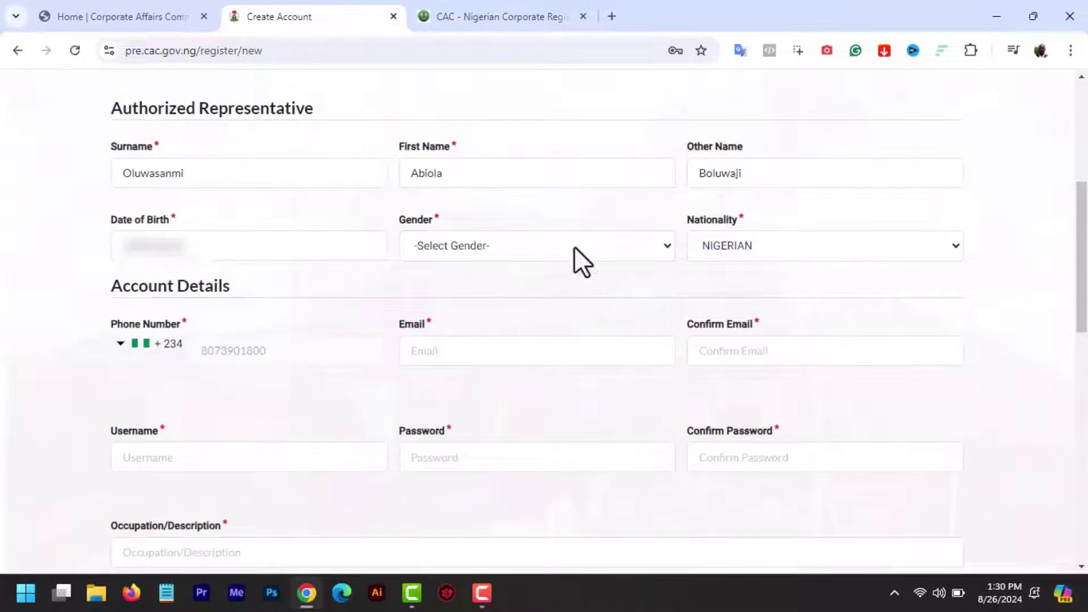
{"action": "left_click", "coordinate": [574, 247]}
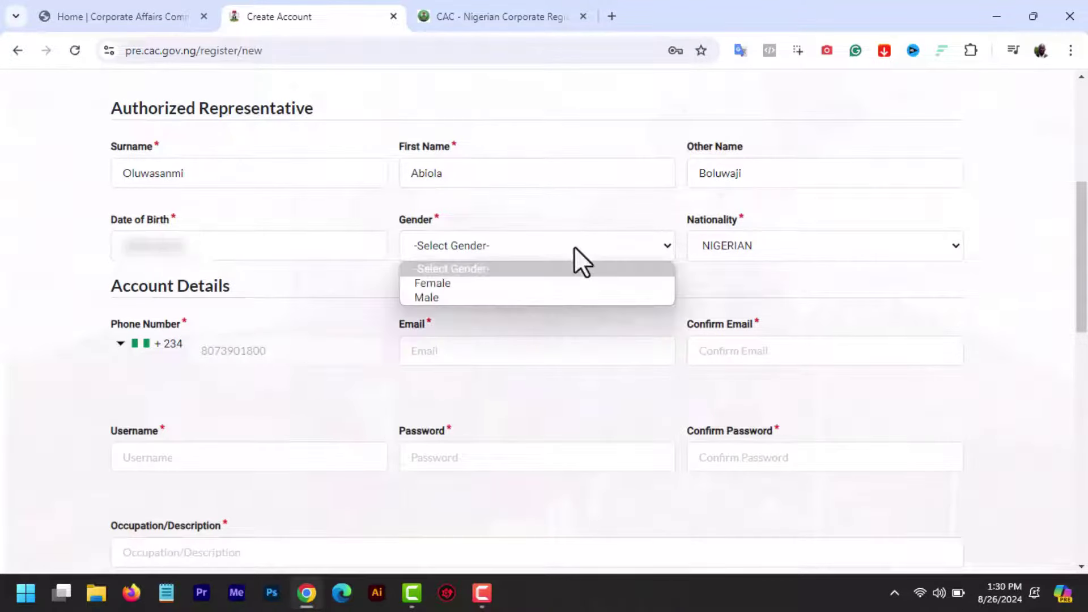
{"action": "left_click", "coordinate": [634, 277]}
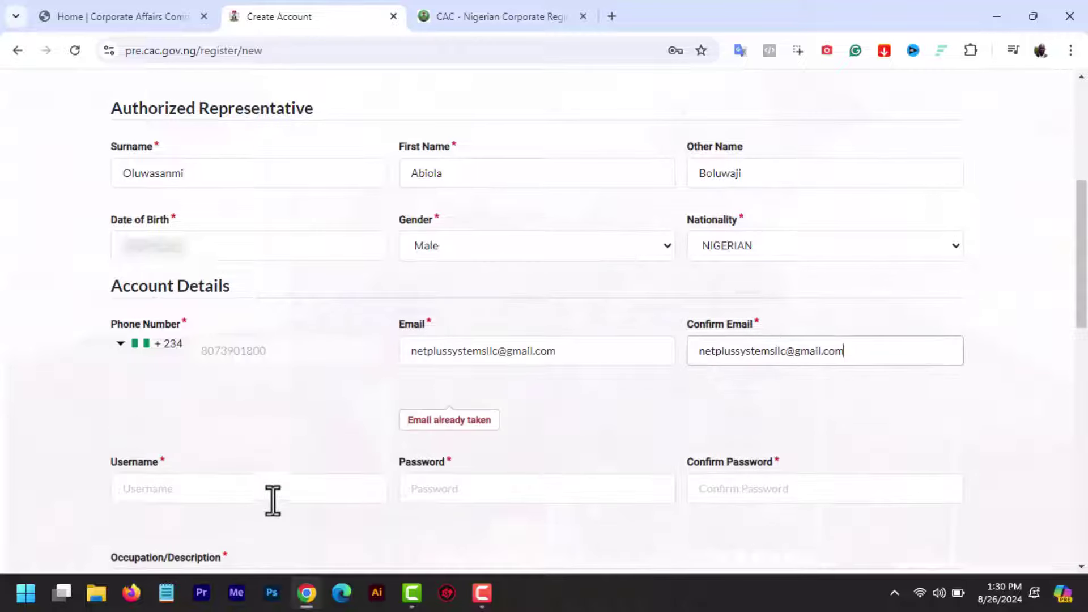
{"action": "left_click", "coordinate": [225, 502]}
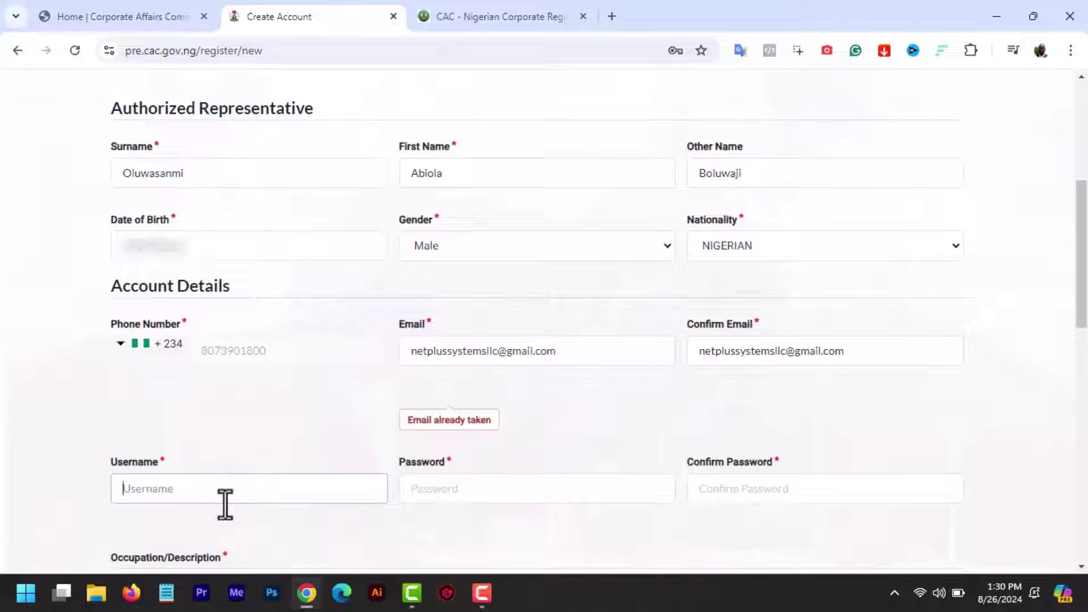
{"action": "type", "text": "Netversemedia"}
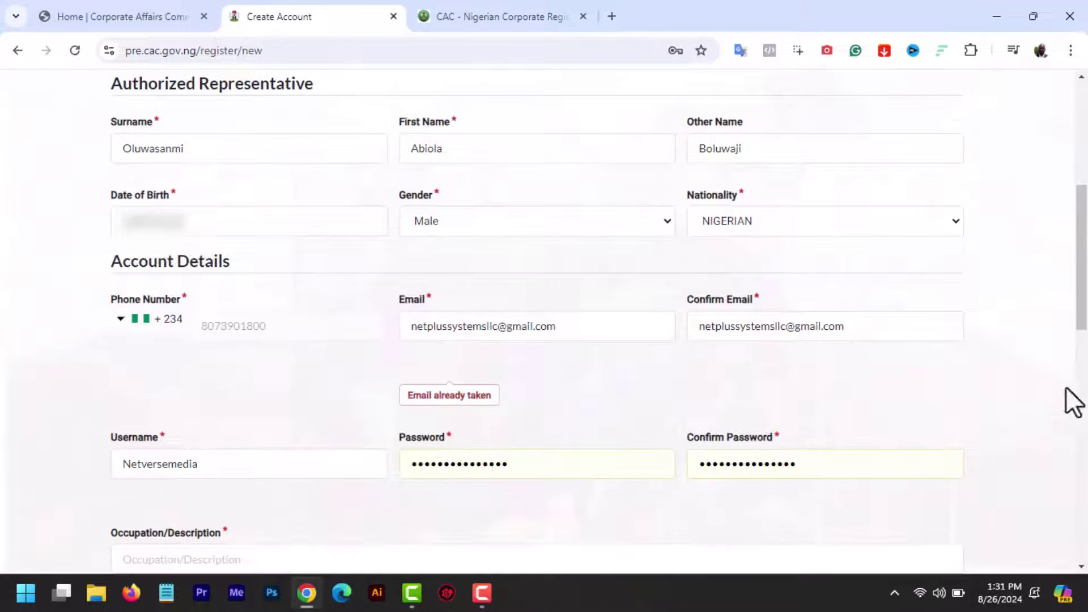
Step: Set occupation Online Marketer, fill the address, choose Driver's License ID, and register
{"action": "scroll", "coordinate": [538, 334], "scroll_direction": "down", "scroll_amount": 4}
{"action": "left_click", "coordinate": [243, 323]}
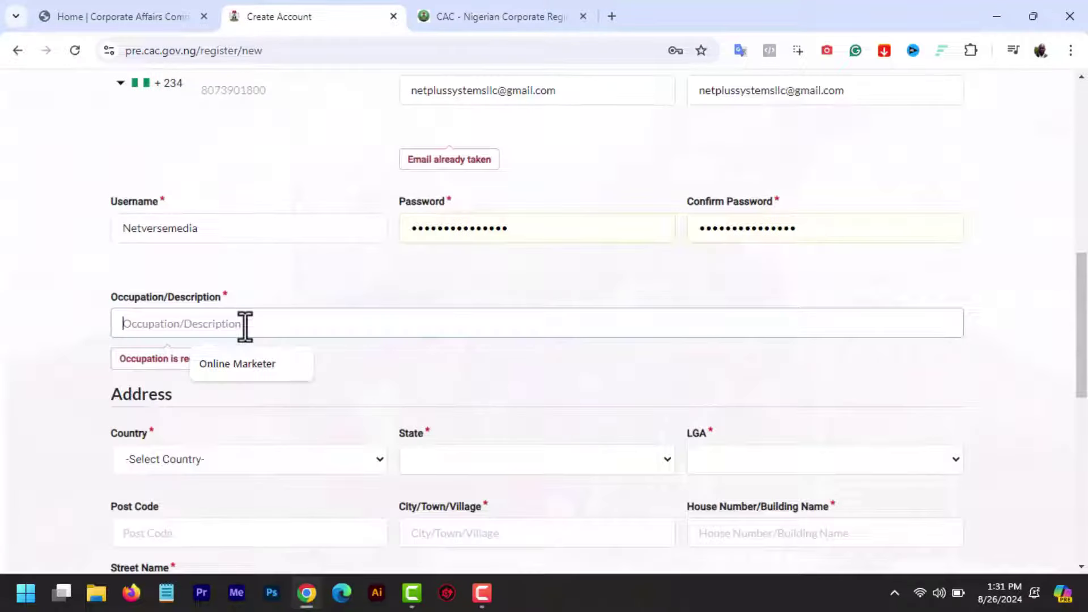
{"action": "left_click", "coordinate": [257, 362]}
{"action": "scroll", "coordinate": [1043, 339], "scroll_direction": "down", "scroll_amount": 3}
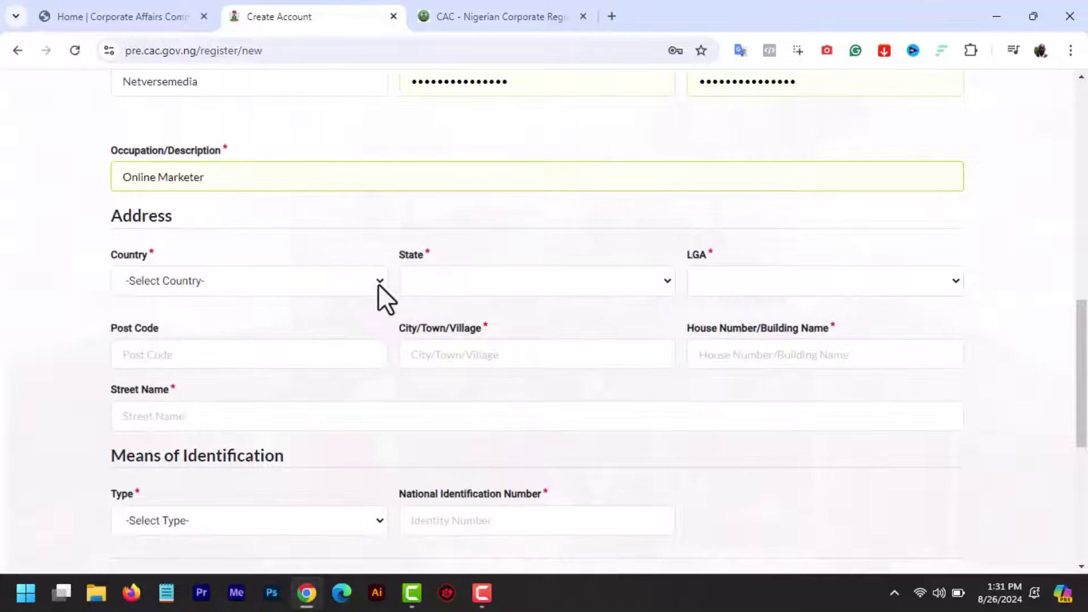
{"action": "left_click", "coordinate": [378, 284]}
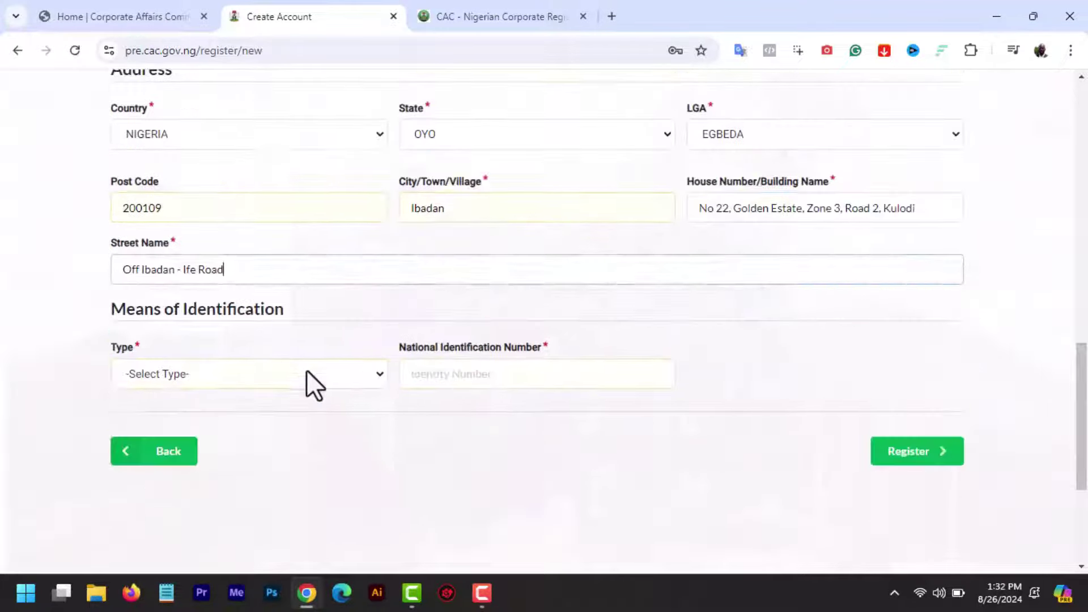
{"action": "left_click", "coordinate": [307, 372]}
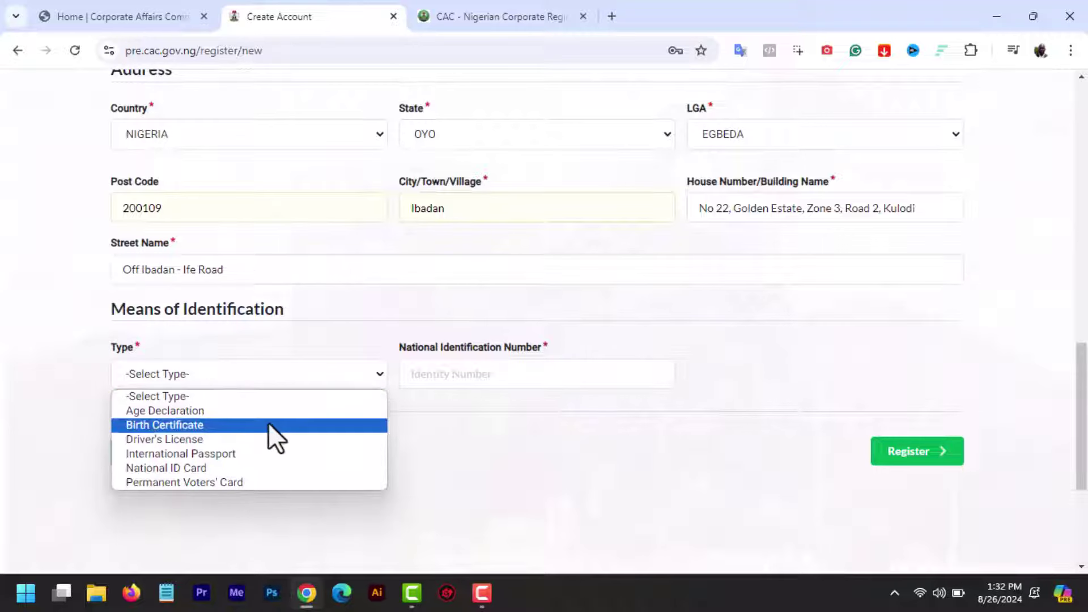
{"action": "left_click", "coordinate": [252, 441]}
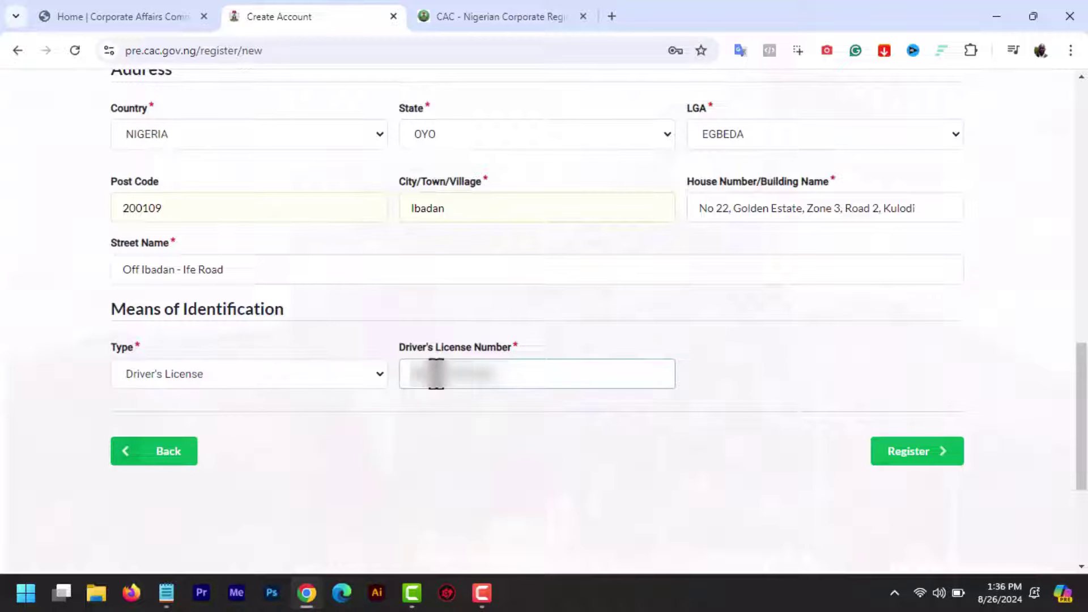
{"action": "left_click", "coordinate": [918, 491]}
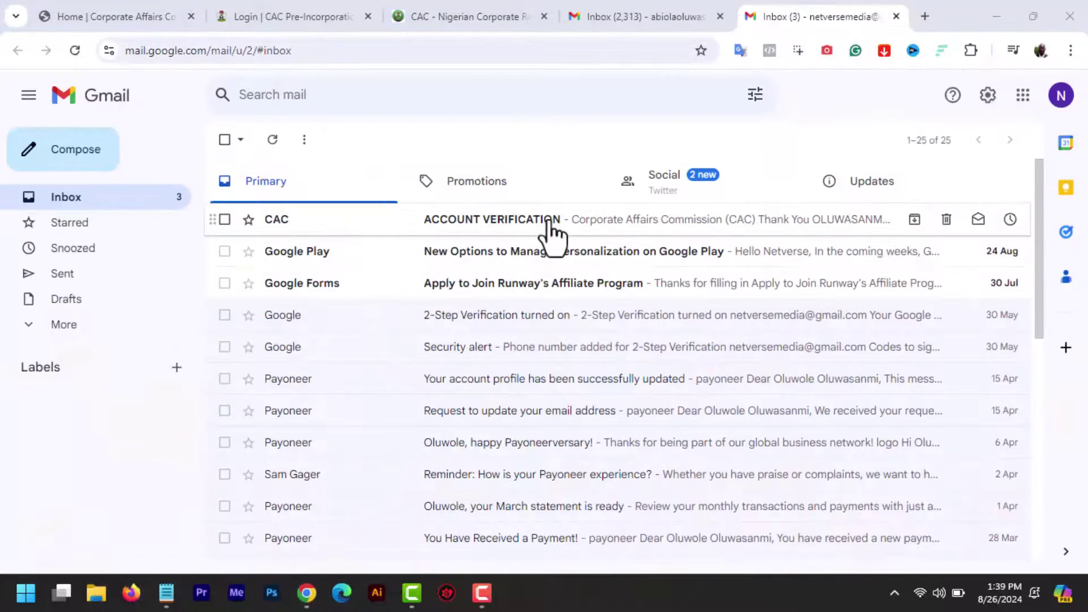
Step: Open the CAC ACCOUNT VERIFICATION email and follow its 'Click Here' confirmation link
{"action": "left_click", "coordinate": [548, 230]}
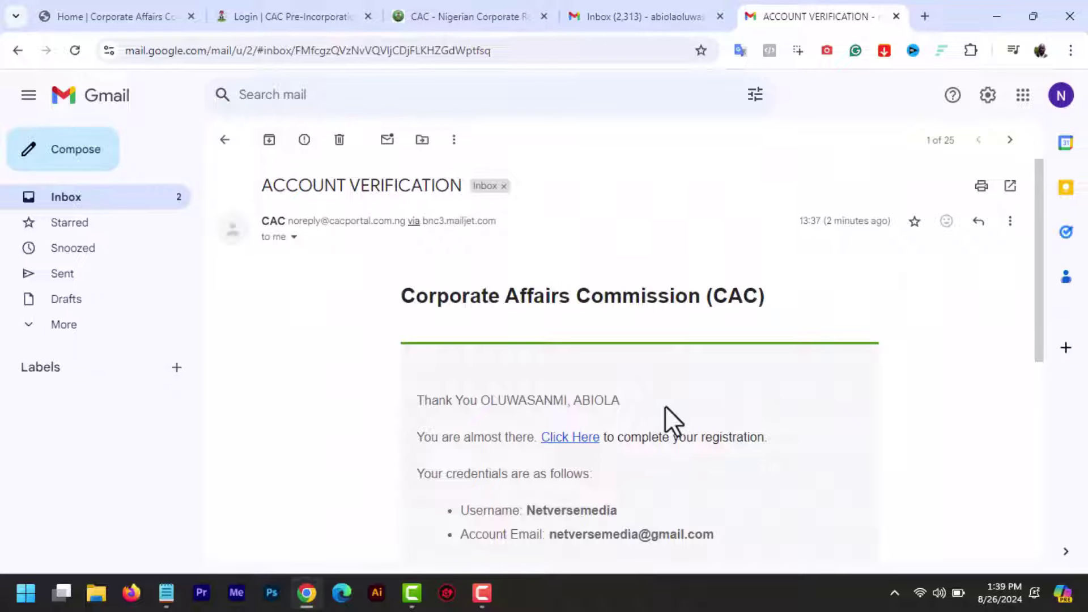
{"action": "left_click", "coordinate": [570, 442]}
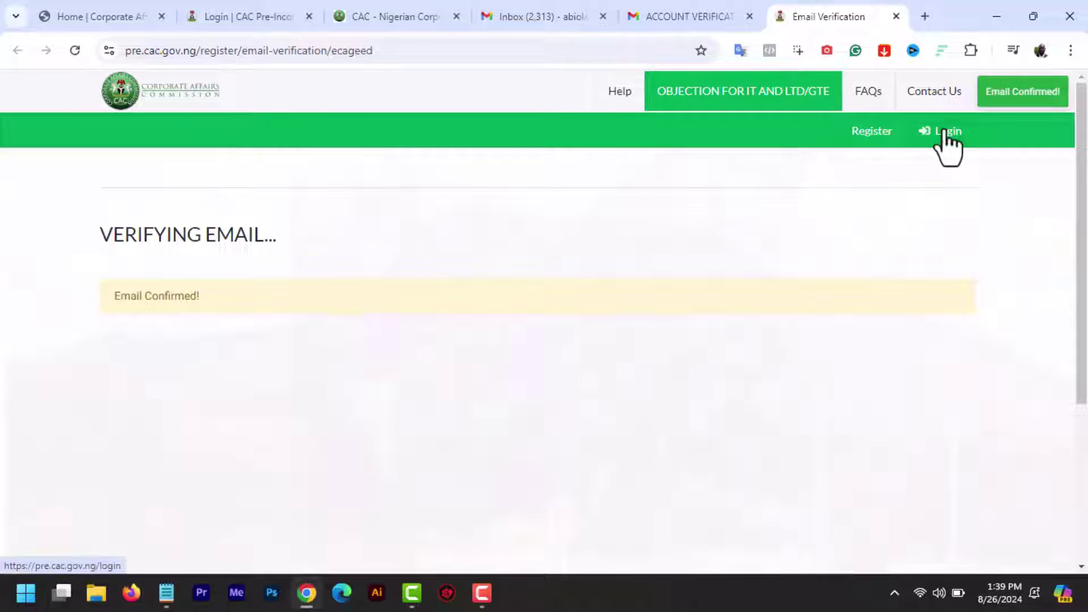
Step: Log in with the account email and password after passing the reCAPTCHA check
{"action": "left_click", "coordinate": [944, 133]}
{"action": "left_click_drag", "start_coordinate": [1080, 109], "coordinate": [1085, 241]}
{"action": "scroll", "coordinate": [484, 267], "scroll_direction": "down", "scroll_amount": 2}
{"action": "left_click", "coordinate": [413, 267]}
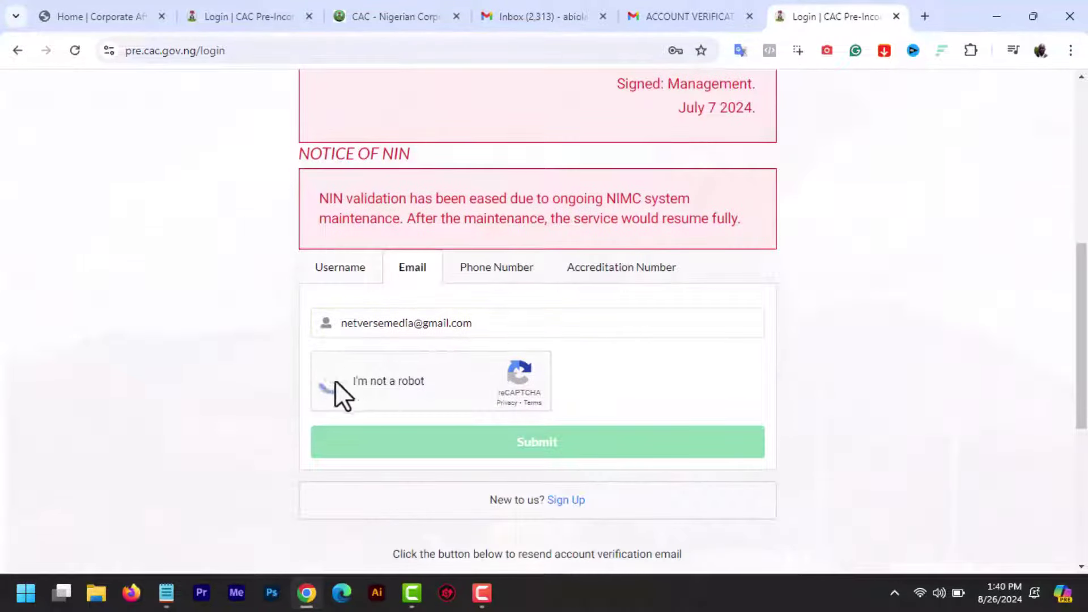
{"action": "left_click", "coordinate": [535, 444]}
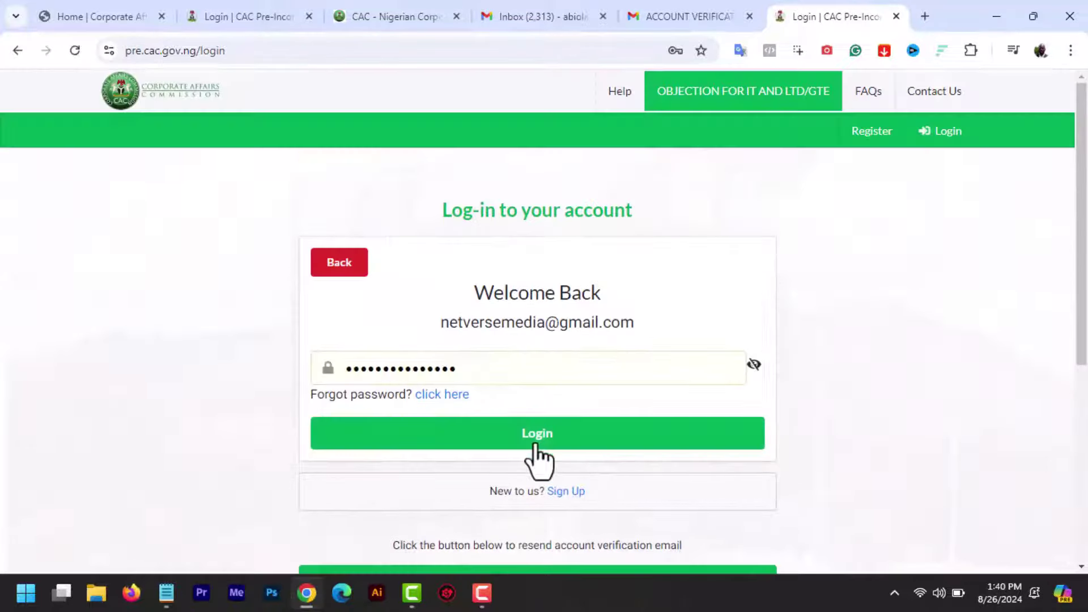
{"action": "left_click", "coordinate": [522, 448]}
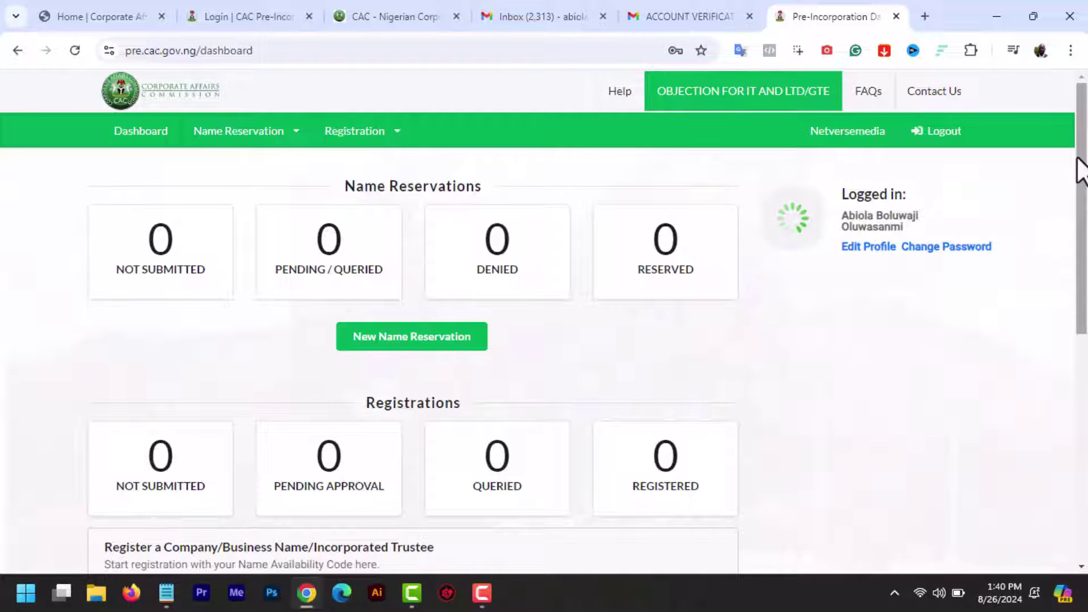
Step: Open a New Name Reservation and choose BUSINESS NAME under Company Type classification
{"action": "left_click", "coordinate": [391, 341]}
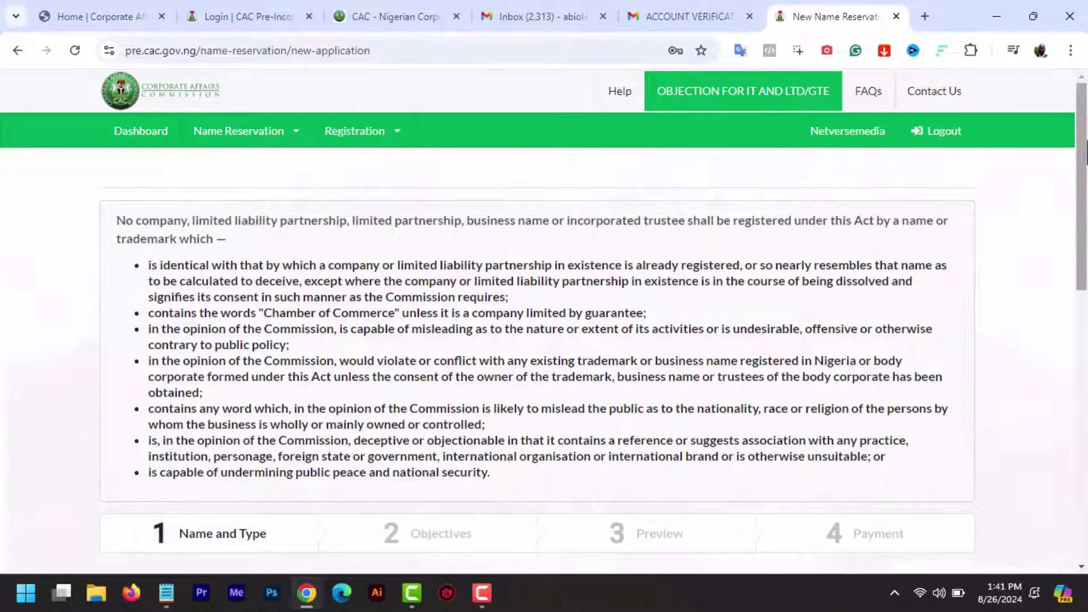
{"action": "left_click_drag", "start_coordinate": [1083, 165], "coordinate": [1086, 308]}
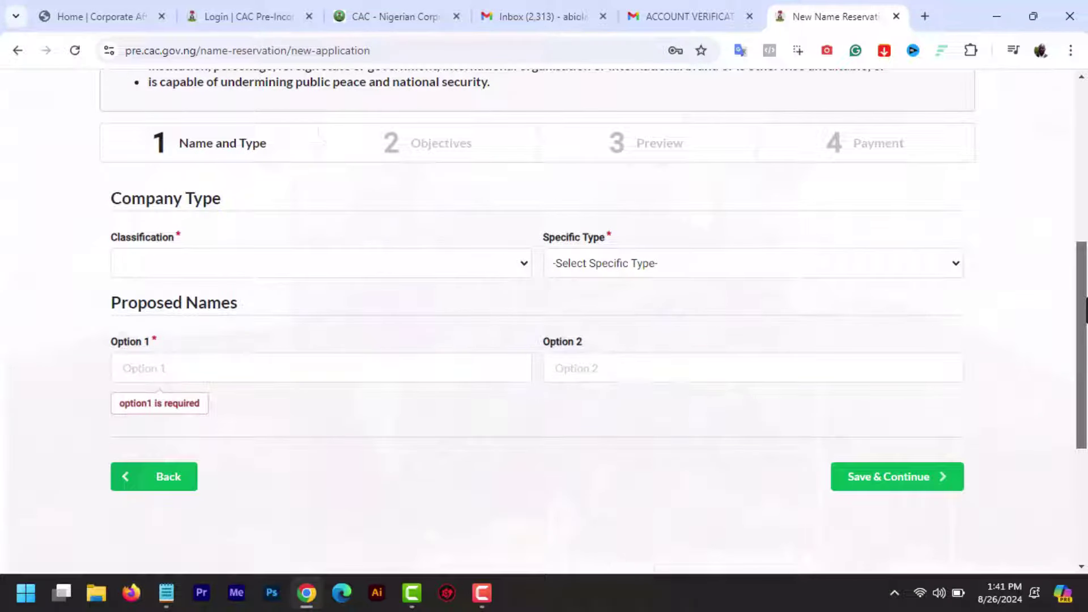
{"action": "left_click_drag", "start_coordinate": [1083, 308], "coordinate": [1083, 304]}
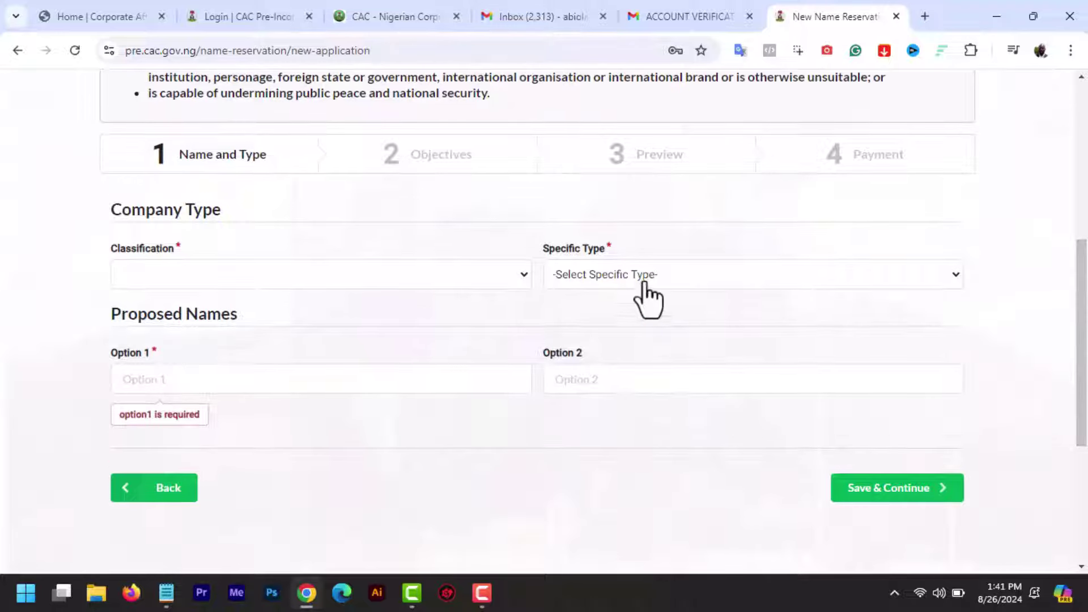
{"action": "left_click", "coordinate": [526, 277]}
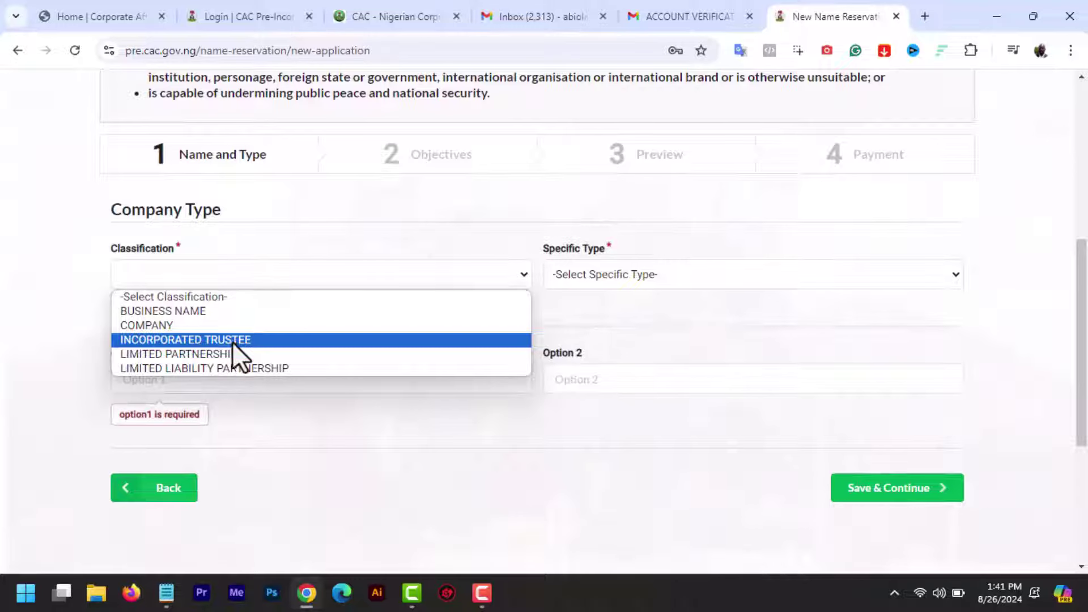
{"action": "left_click", "coordinate": [213, 315]}
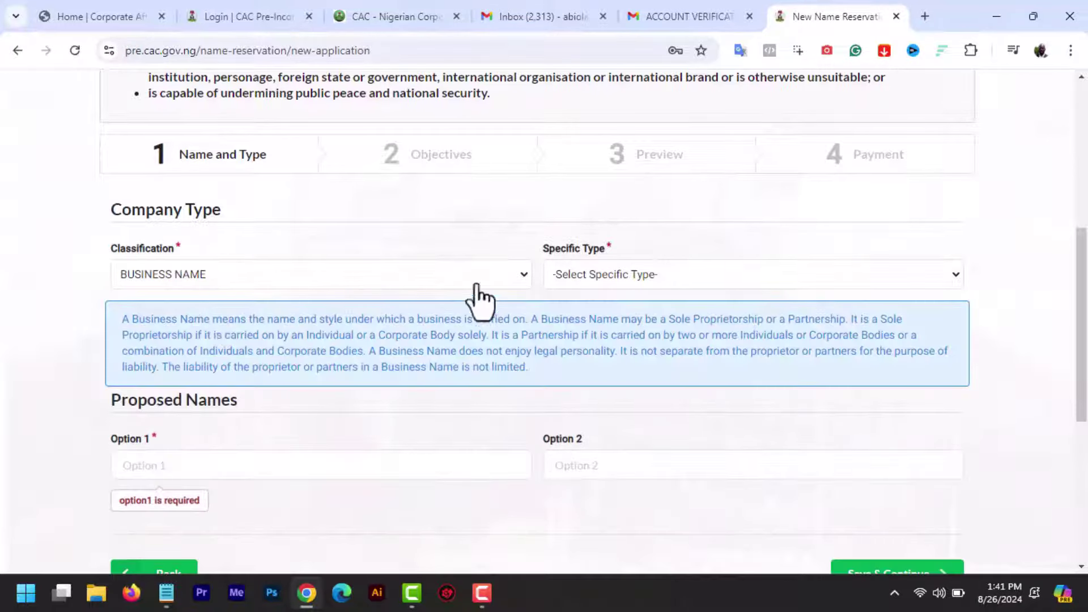
Step: Choose SOLE PROPRIETOR, enter options 'Netverse Media' and 'Netverse Media Services', and save
{"action": "left_click", "coordinate": [716, 275]}
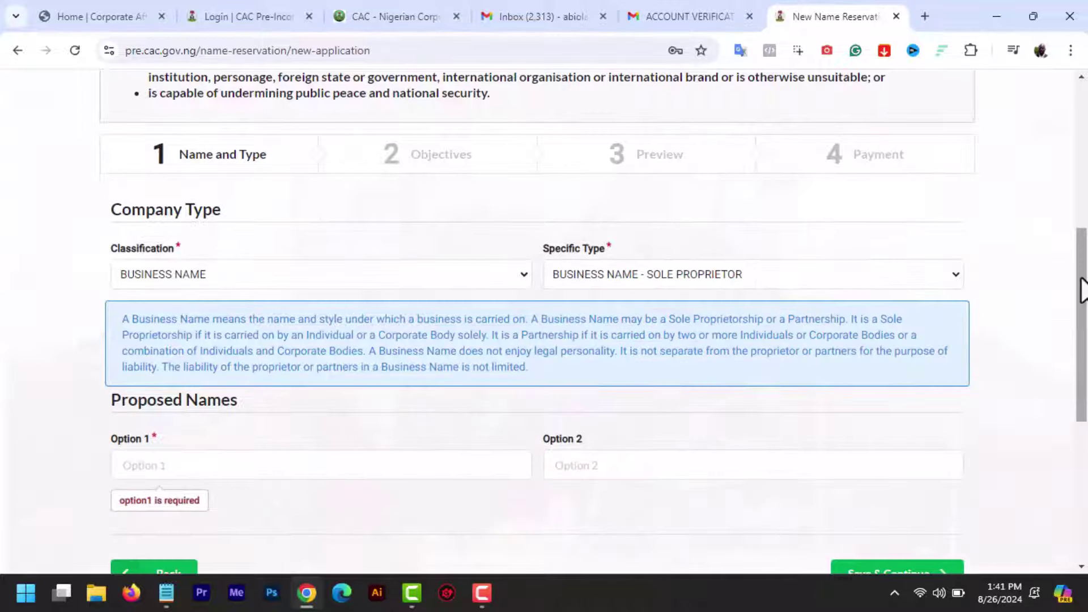
{"action": "scroll", "coordinate": [1081, 286], "scroll_direction": "down", "scroll_amount": 5}
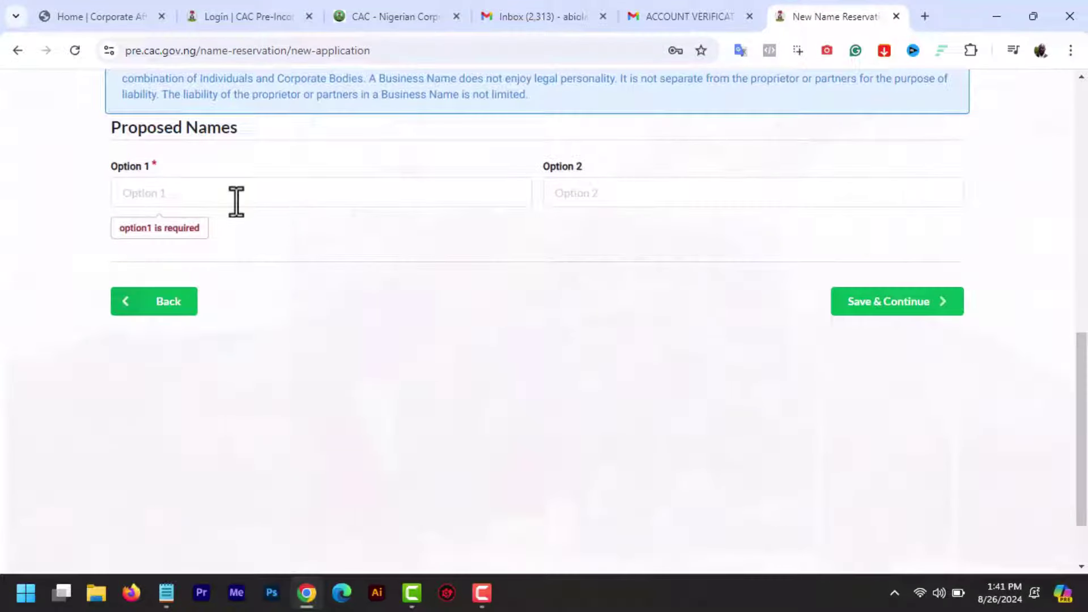
{"action": "left_click", "coordinate": [237, 199]}
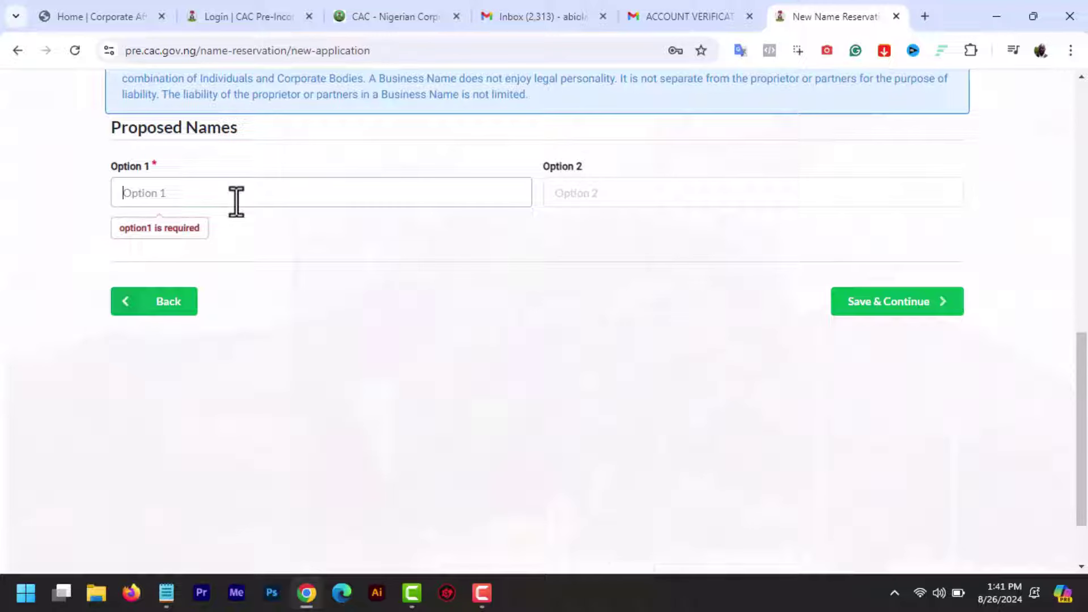
{"action": "type", "text": "Netverse Media"}
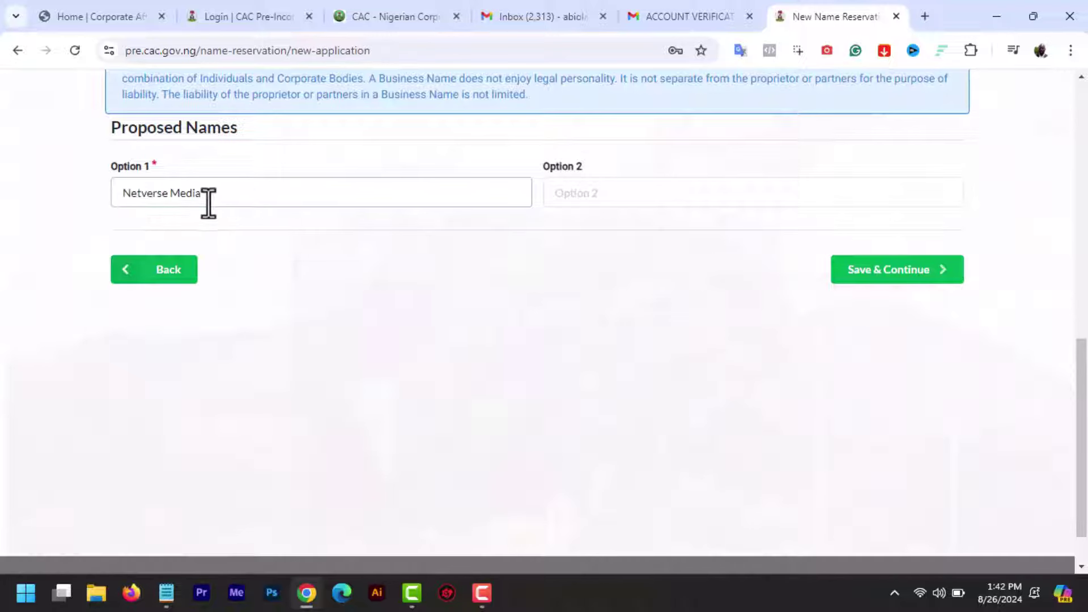
{"action": "left_click", "coordinate": [574, 202]}
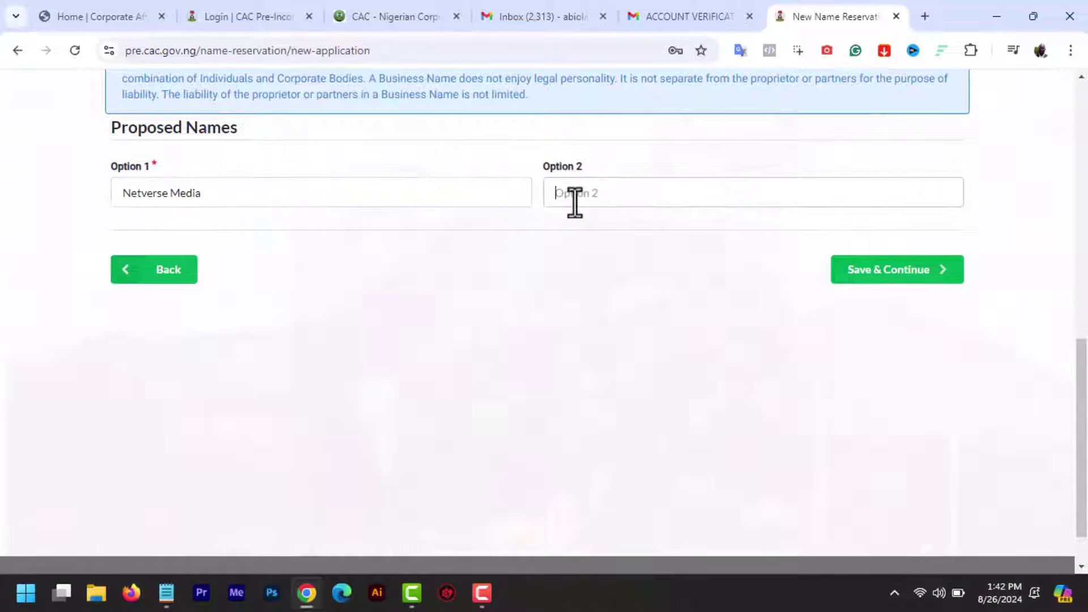
{"action": "type", "text": "Netverse Media"}
{"action": "type", "text": "Services"}
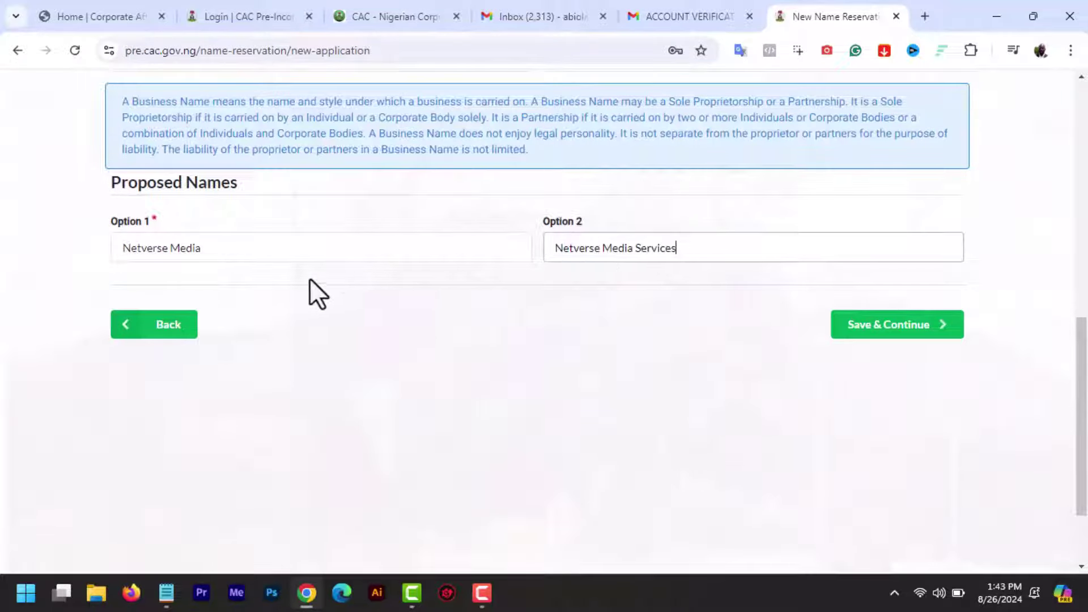
{"action": "scroll", "coordinate": [684, 312], "scroll_direction": "up", "scroll_amount": 3}
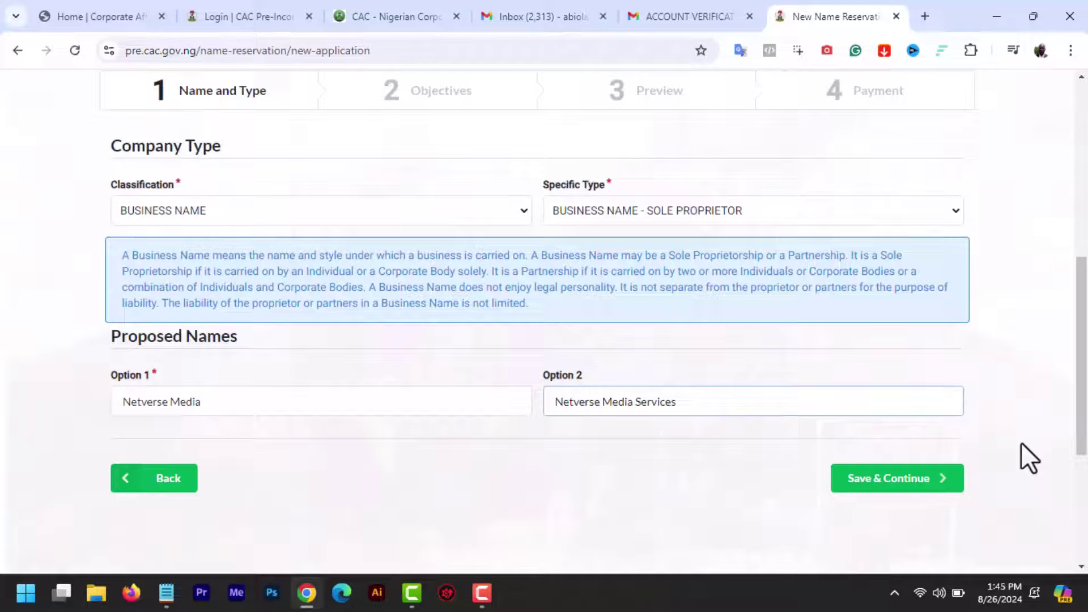
{"action": "left_click", "coordinate": [880, 479]}
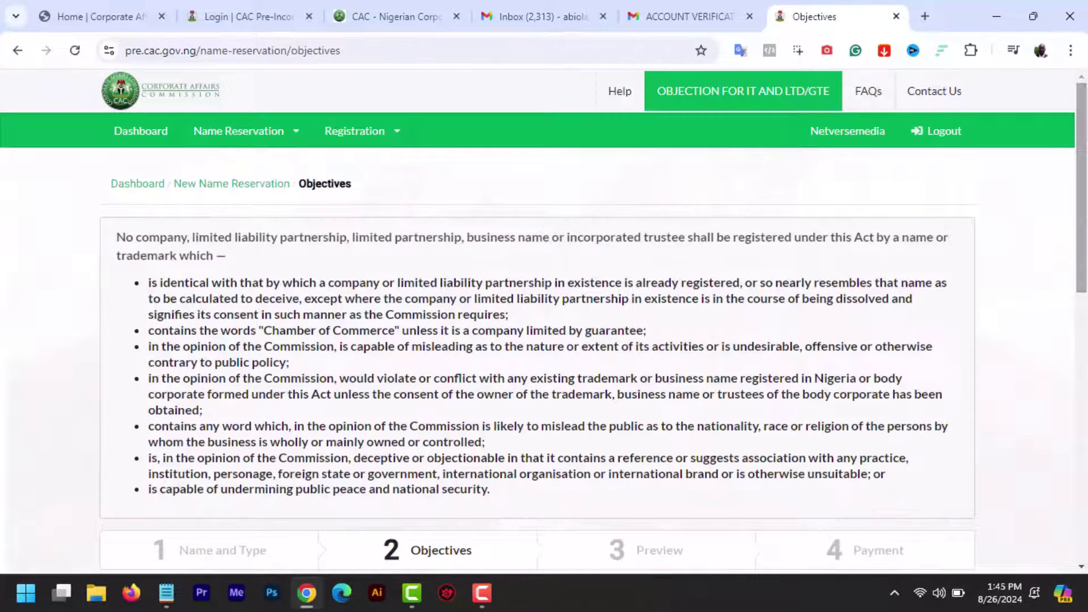
Step: Choose New Incorporation / Registration as the reason for the name reservation
{"action": "scroll", "coordinate": [947, 426], "scroll_direction": "down", "scroll_amount": 5}
{"action": "scroll", "coordinate": [893, 492], "scroll_direction": "up", "scroll_amount": 5}
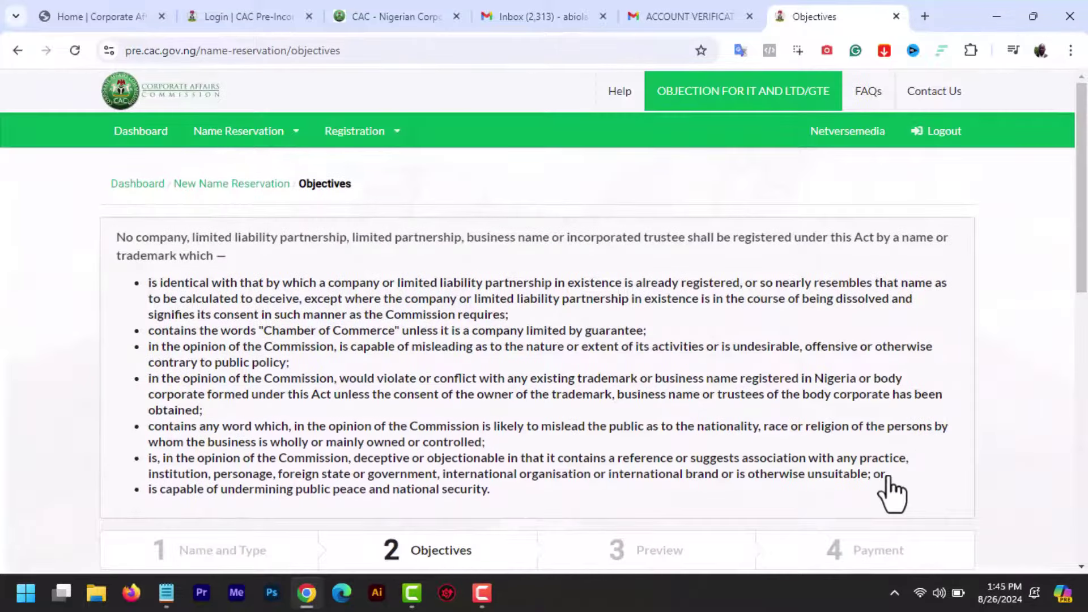
{"action": "scroll", "coordinate": [893, 493], "scroll_direction": "down", "scroll_amount": 3}
{"action": "scroll", "coordinate": [1085, 311], "scroll_direction": "down", "scroll_amount": 1}
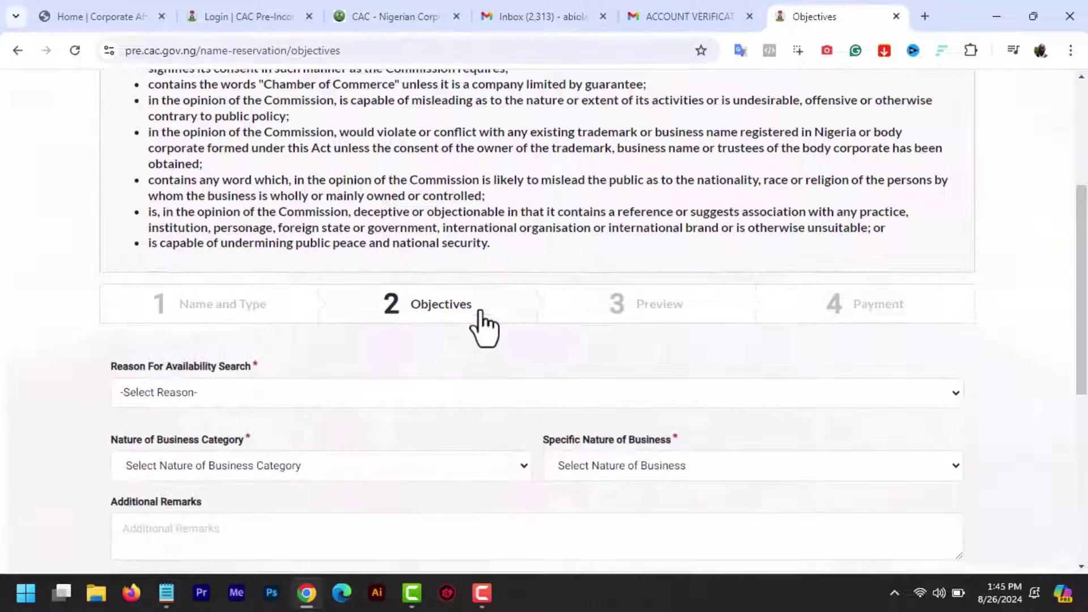
{"action": "scroll", "coordinate": [1085, 340], "scroll_direction": "down", "scroll_amount": 2}
{"action": "scroll", "coordinate": [593, 334], "scroll_direction": "up", "scroll_amount": 1}
{"action": "left_click", "coordinate": [554, 309]}
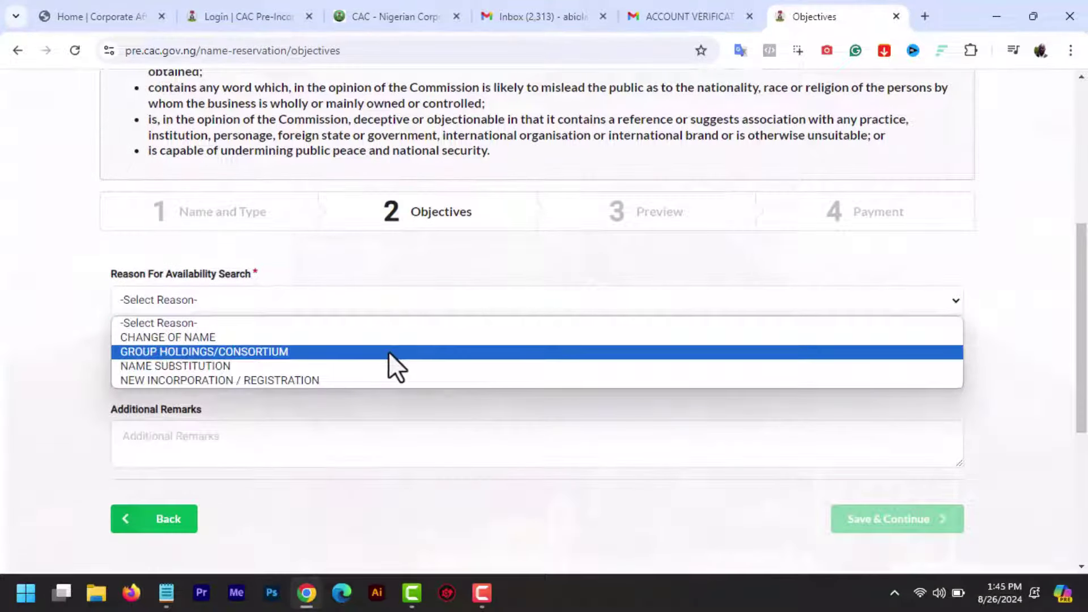
{"action": "left_click", "coordinate": [378, 379]}
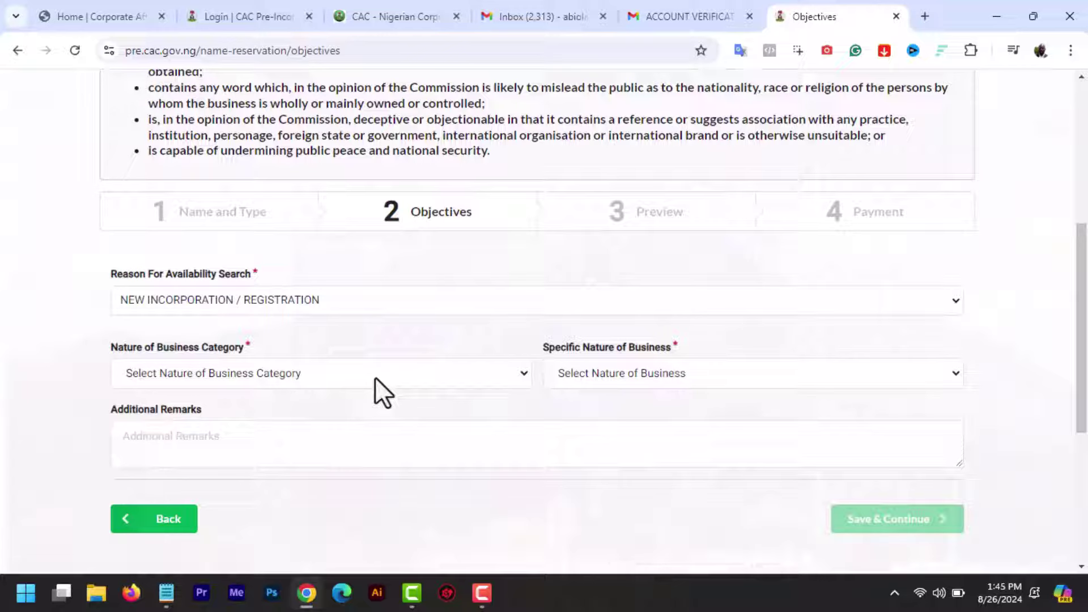
Step: Set the nature to Information and Communication / Information Service Activities and save
{"action": "left_click", "coordinate": [347, 383]}
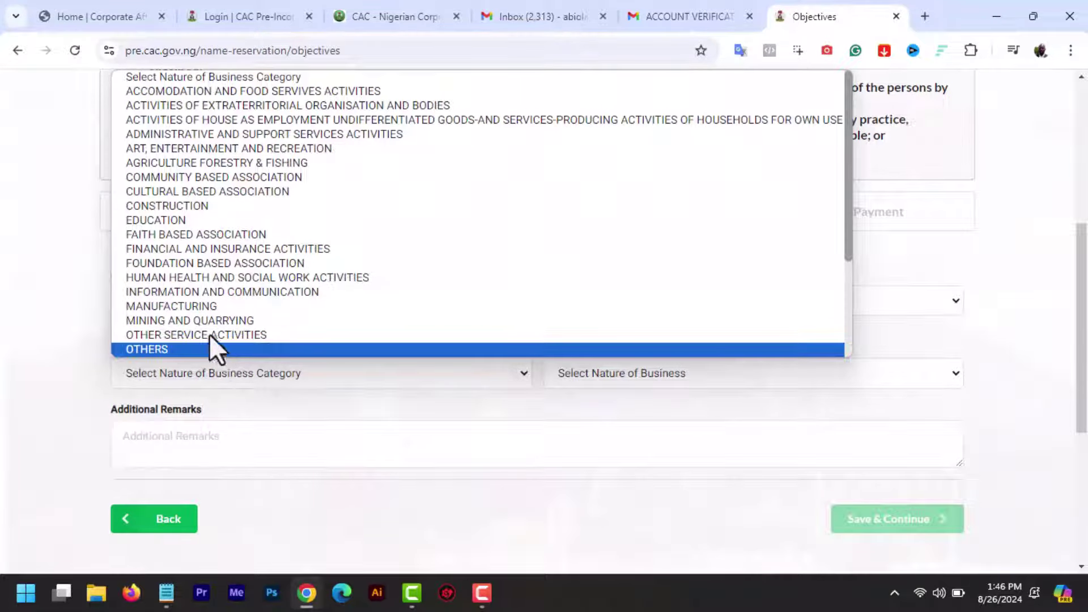
{"action": "left_click", "coordinate": [189, 293]}
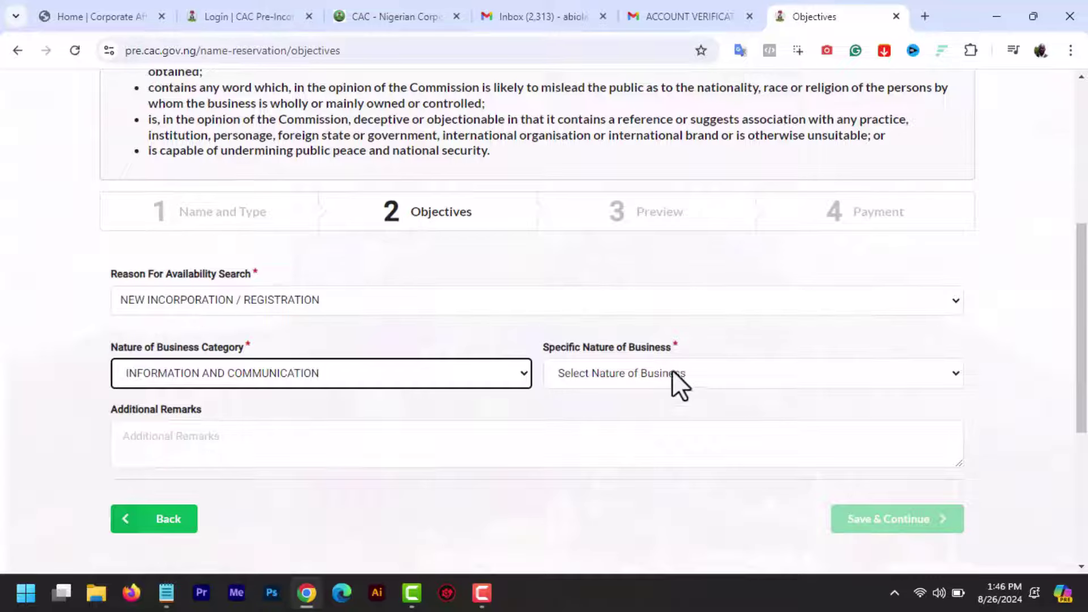
{"action": "left_click", "coordinate": [671, 370]}
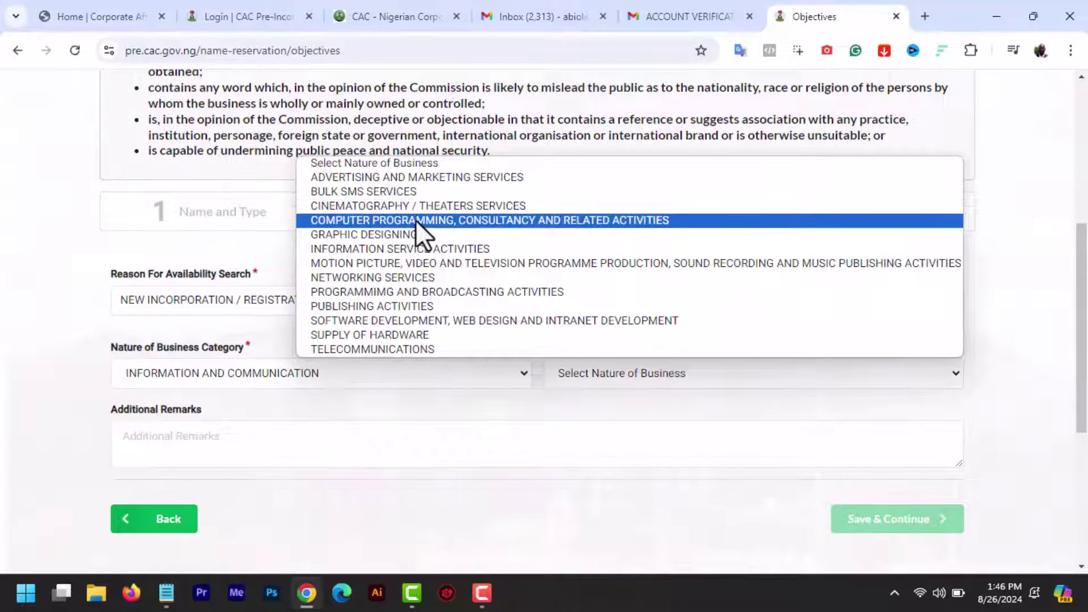
{"action": "left_click", "coordinate": [439, 250]}
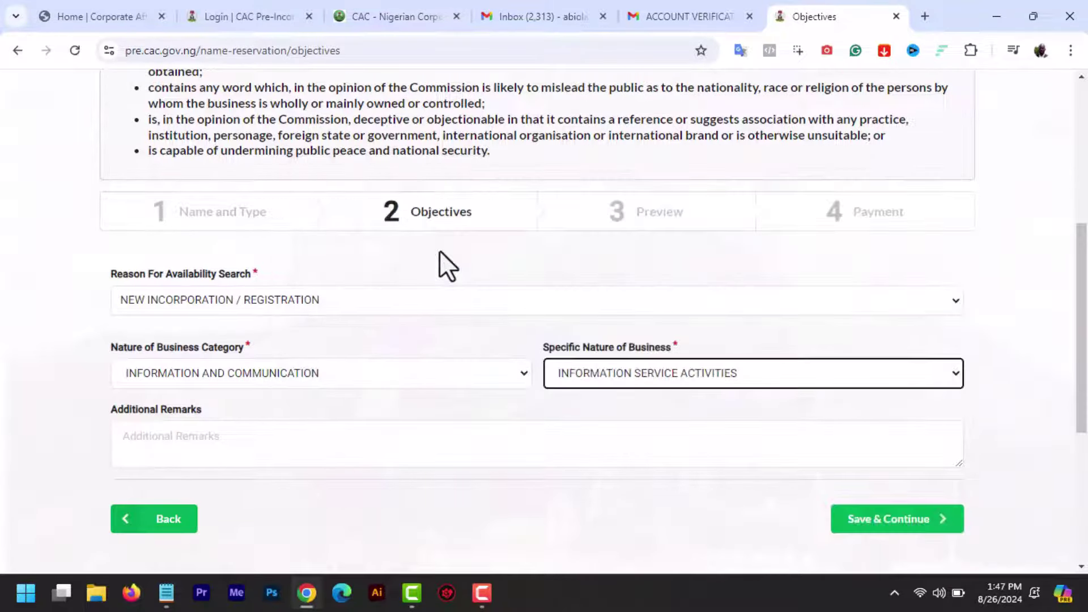
{"action": "left_click_drag", "start_coordinate": [1081, 383], "coordinate": [1085, 461]}
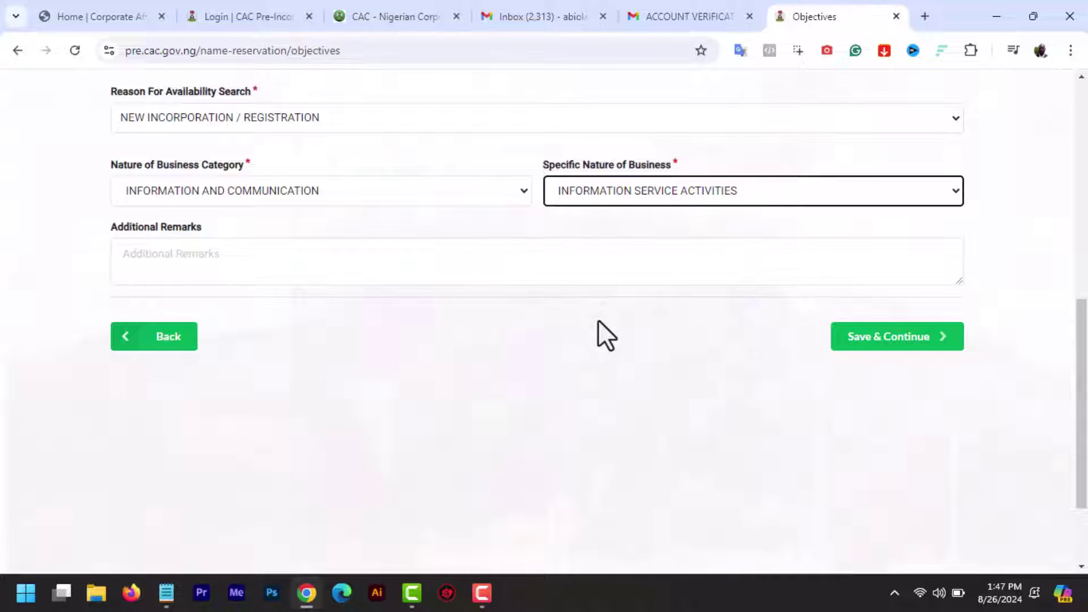
{"action": "left_click", "coordinate": [873, 341]}
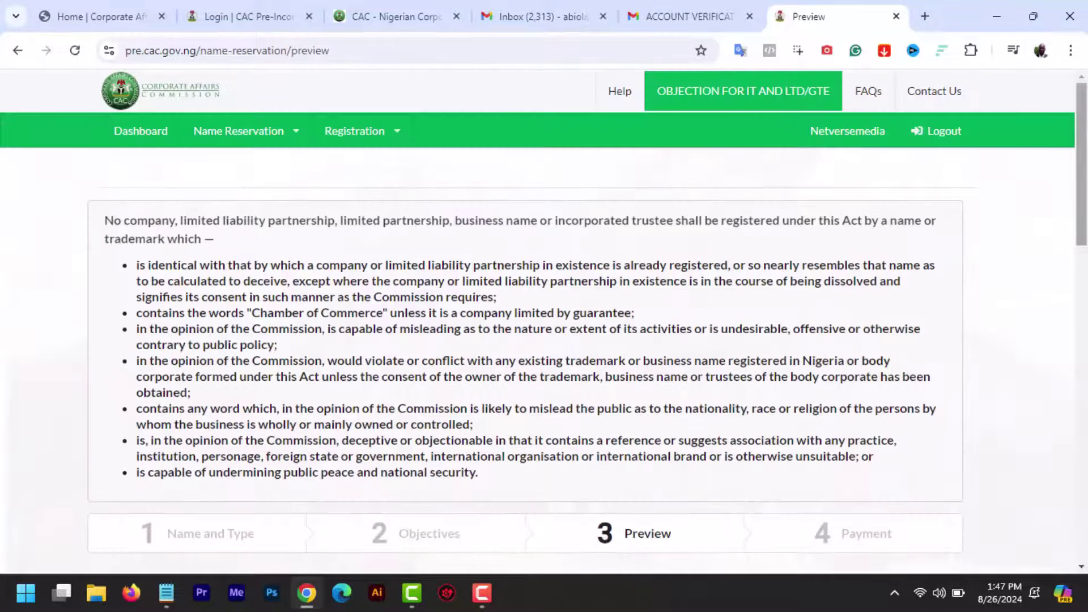
Step: Accept the reservation preview and generate a Remita reference for the ₦500.00 fee
{"action": "scroll", "coordinate": [614, 172], "scroll_direction": "down", "scroll_amount": 8}
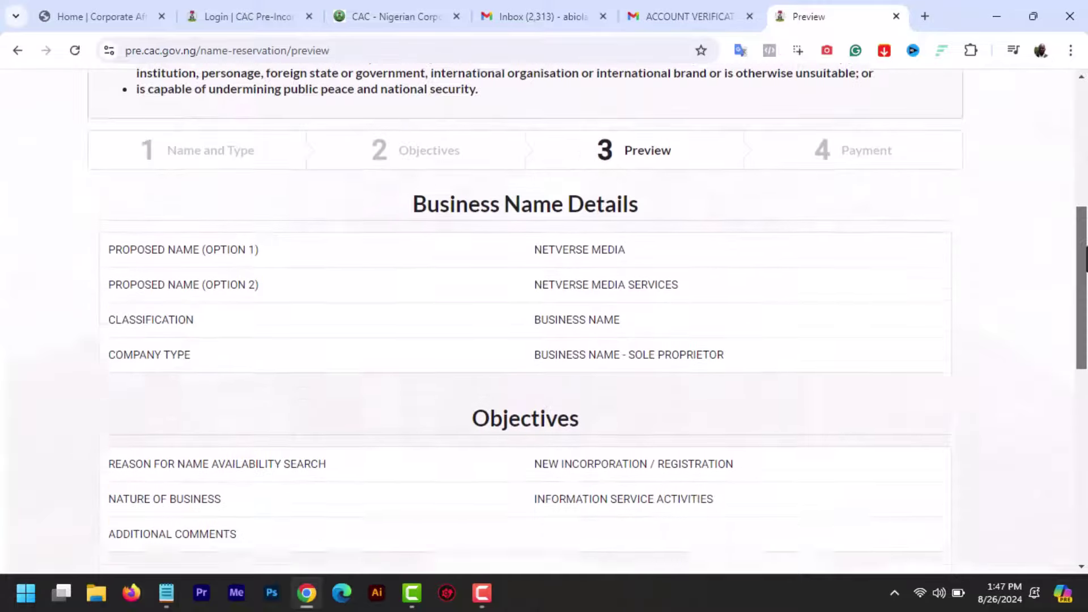
{"action": "scroll", "coordinate": [634, 289], "scroll_direction": "down", "scroll_amount": 5}
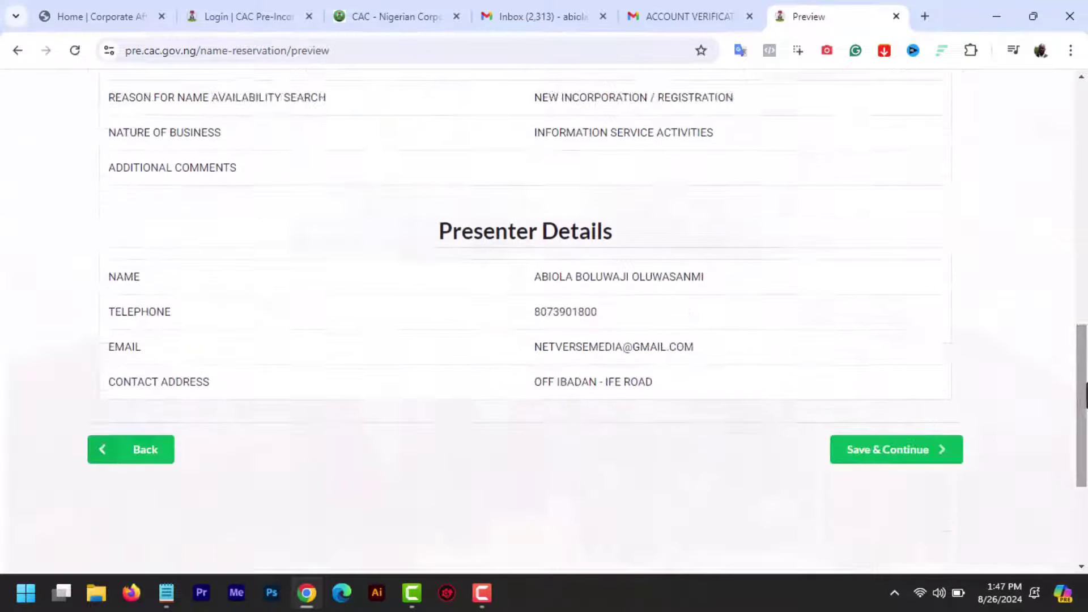
{"action": "left_click", "coordinate": [875, 390]}
{"action": "scroll", "coordinate": [1086, 425], "scroll_direction": "down", "scroll_amount": 6}
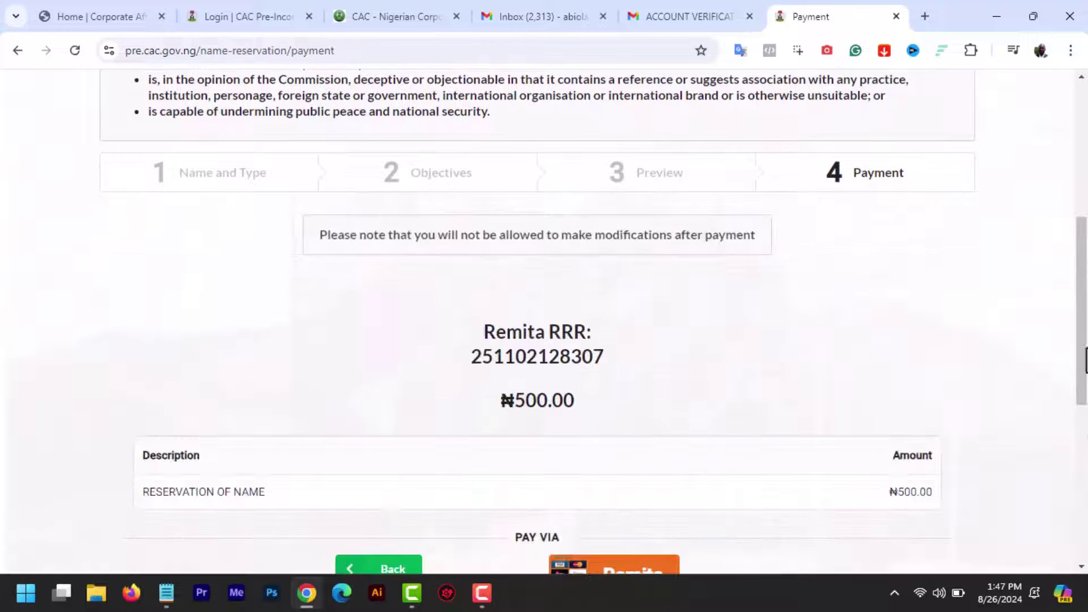
{"action": "scroll", "coordinate": [485, 126], "scroll_direction": "down", "scroll_amount": 4}
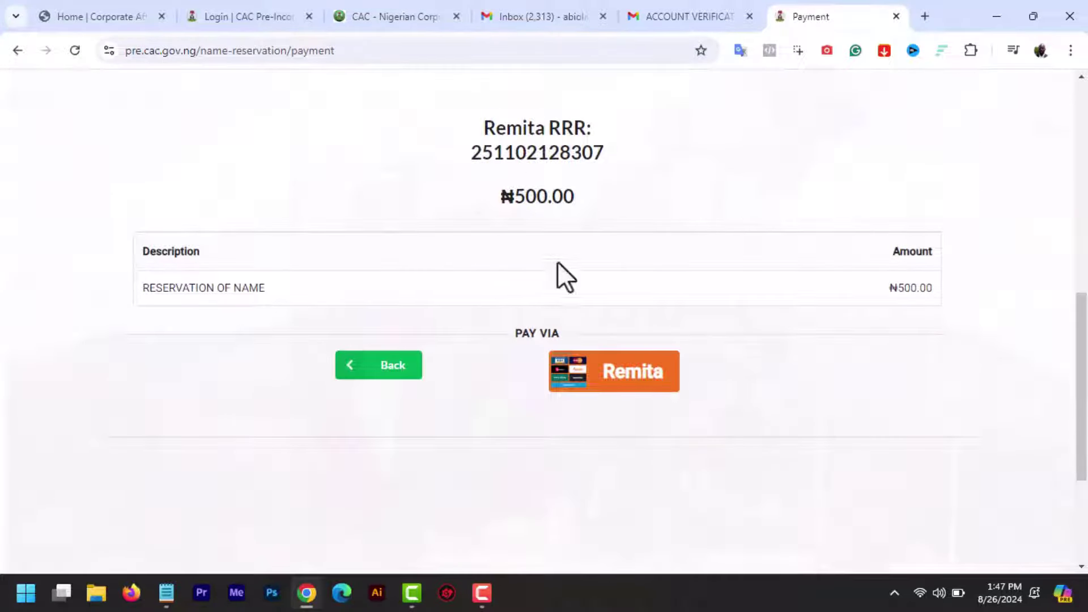
{"action": "left_click", "coordinate": [625, 376]}
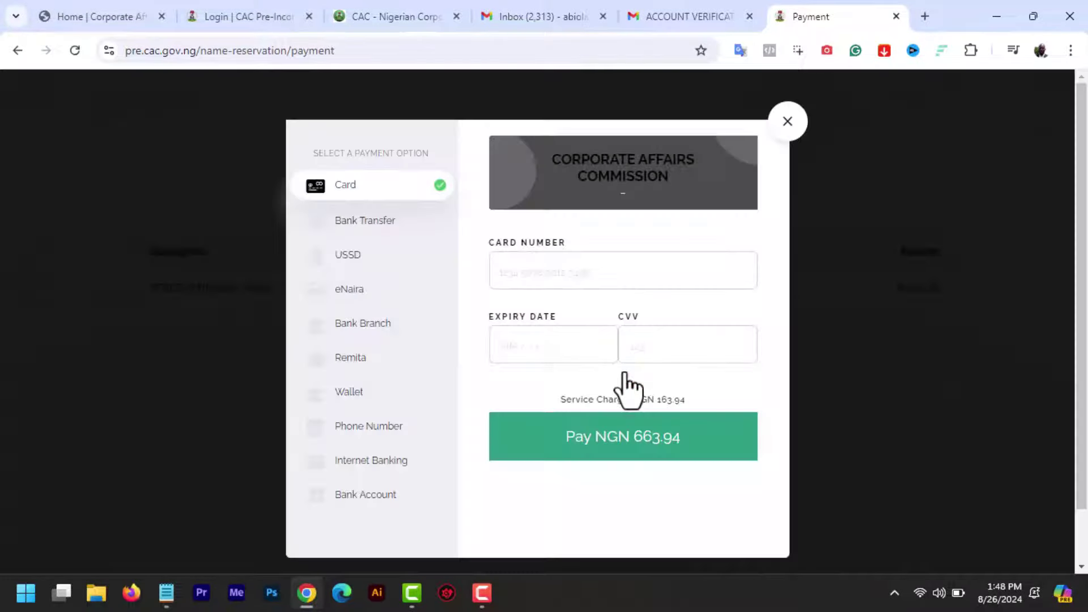
Step: Review the bank transfer, branch, Remita, phone, internet banking and account payment options
{"action": "left_click", "coordinate": [385, 223]}
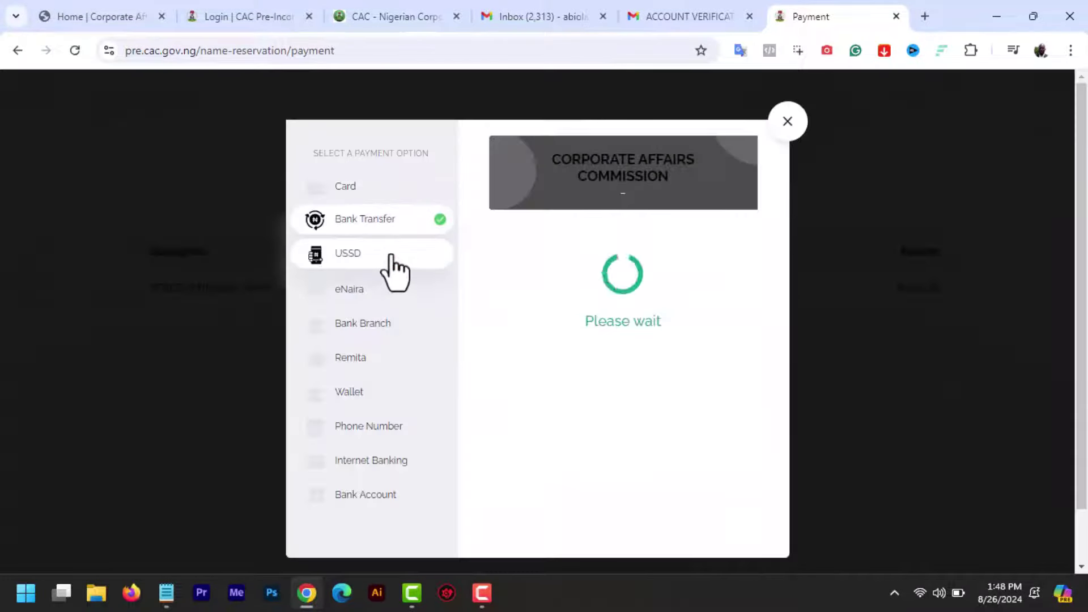
{"action": "left_click", "coordinate": [398, 288]}
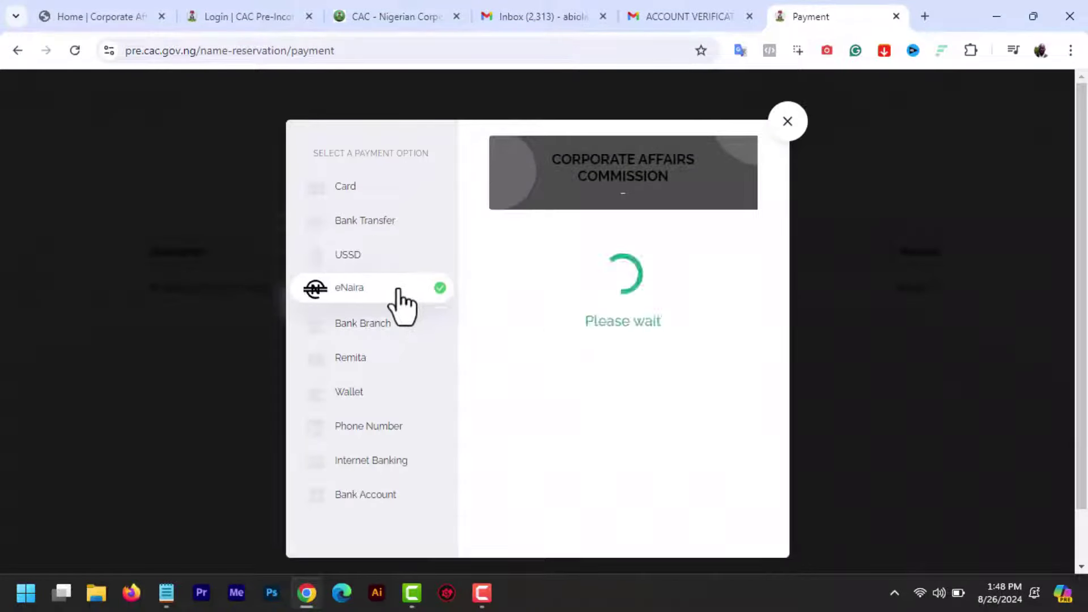
{"action": "left_click", "coordinate": [401, 360]}
{"action": "left_click", "coordinate": [402, 396]}
{"action": "left_click", "coordinate": [402, 430]}
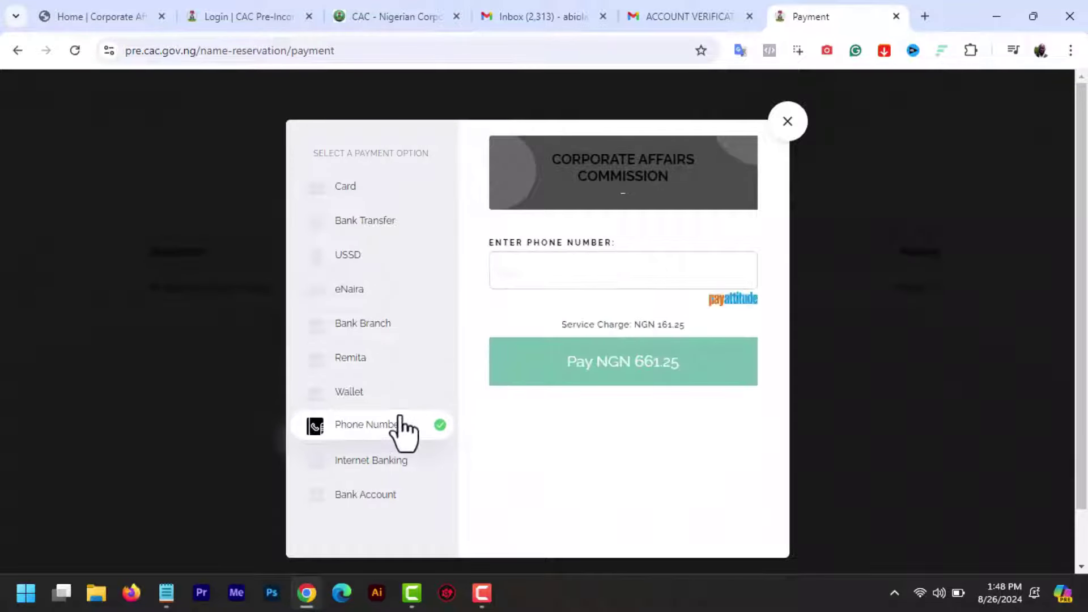
{"action": "left_click", "coordinate": [403, 462]}
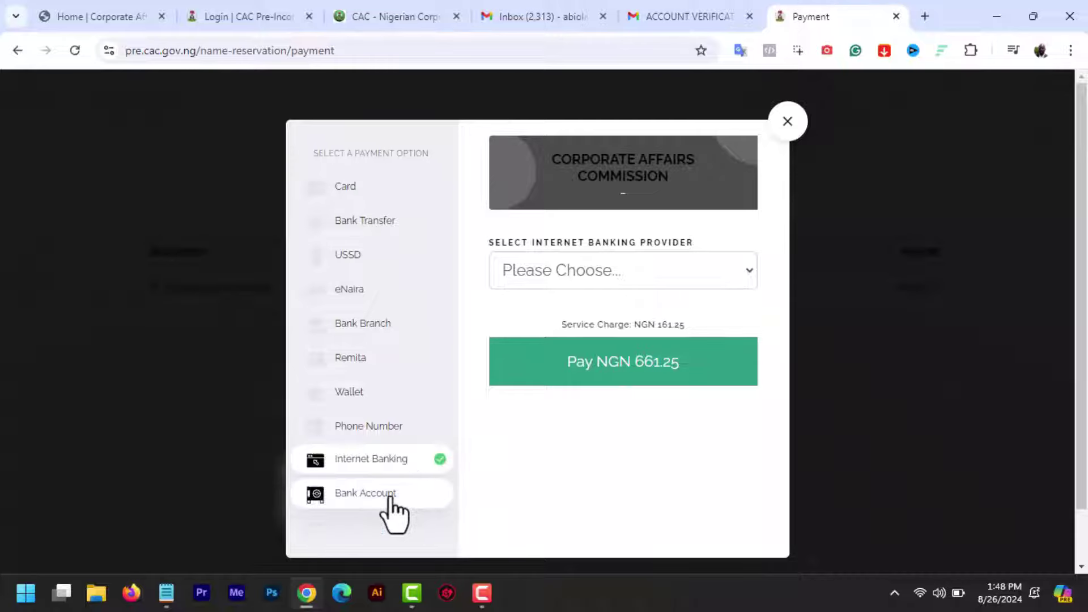
{"action": "left_click", "coordinate": [390, 499]}
Step: Pay NGN 663.94 by card and authorise it with the one-time password
{"action": "left_click", "coordinate": [354, 187]}
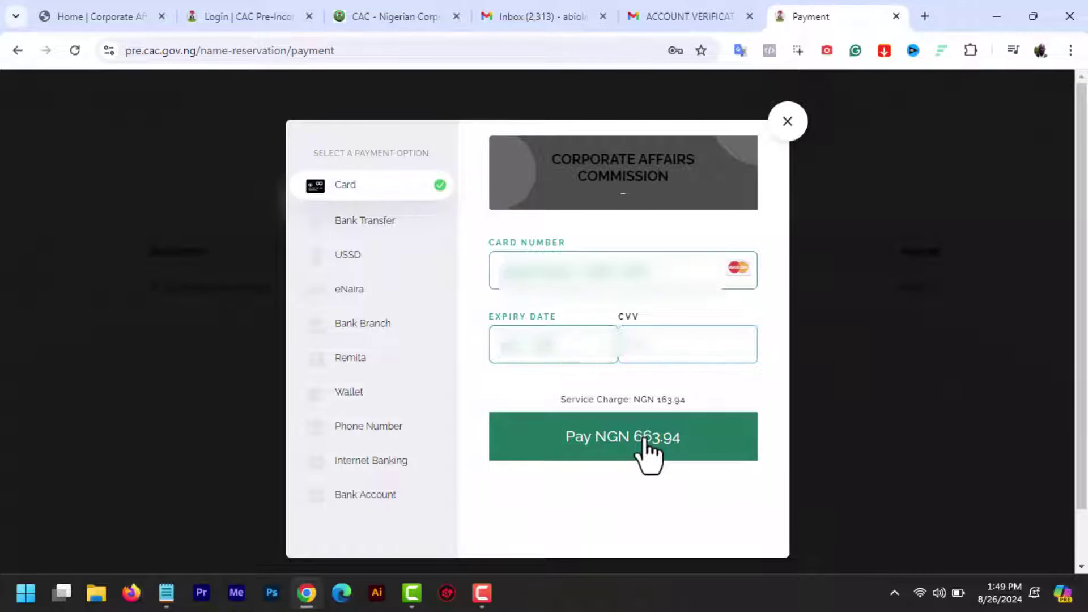
{"action": "left_click", "coordinate": [647, 447]}
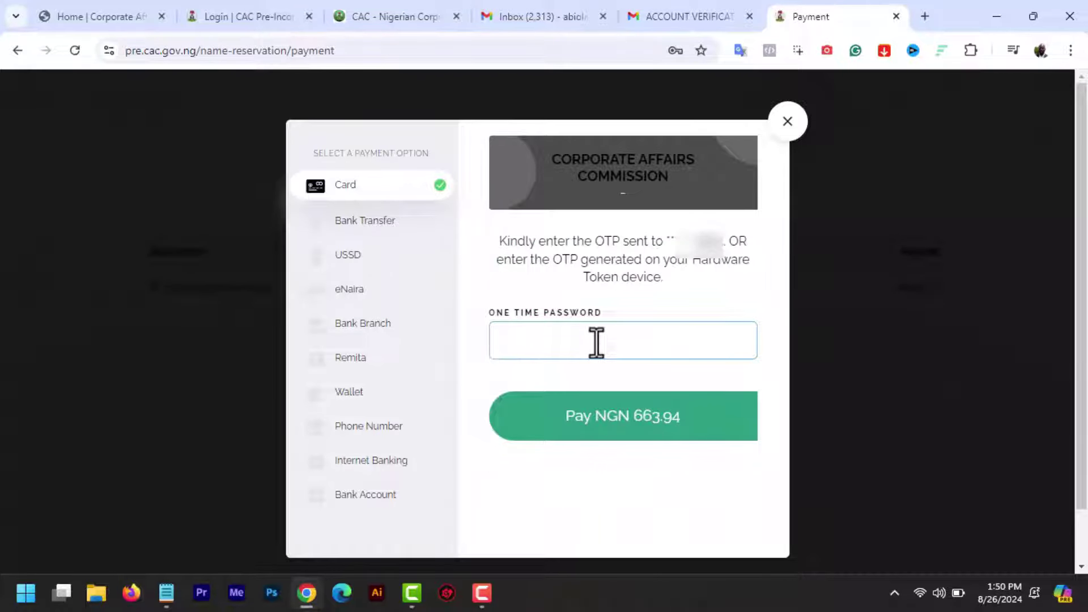
{"action": "left_click", "coordinate": [618, 422]}
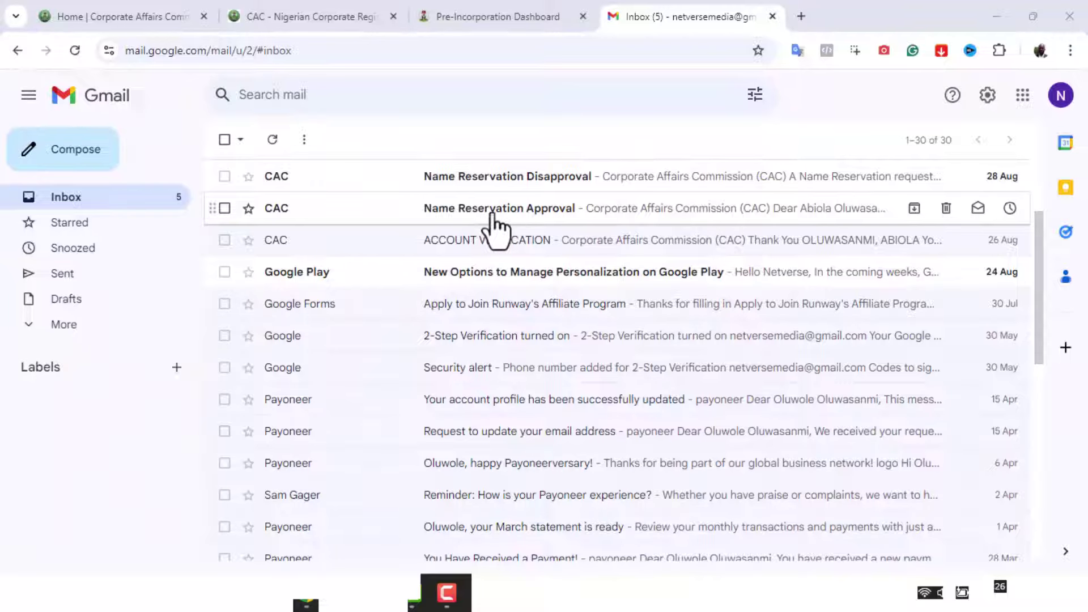
Step: Read the NETVERSE MEDIA SERVICES approval email, then open the Name Reservation Disapproval email
{"action": "left_click", "coordinate": [494, 214]}
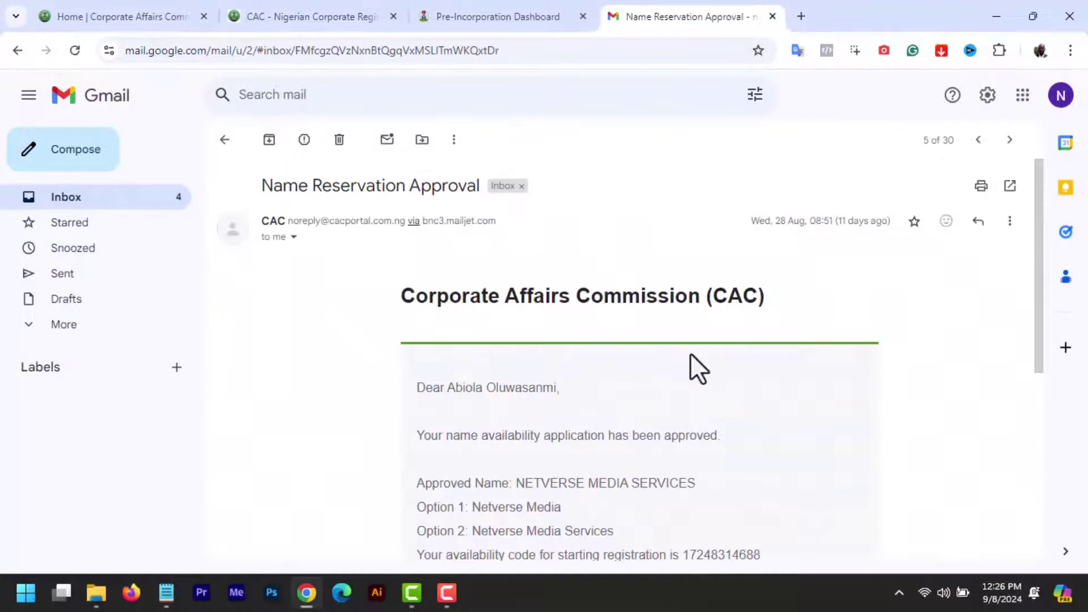
{"action": "left_click_drag", "start_coordinate": [1038, 287], "coordinate": [1040, 335]}
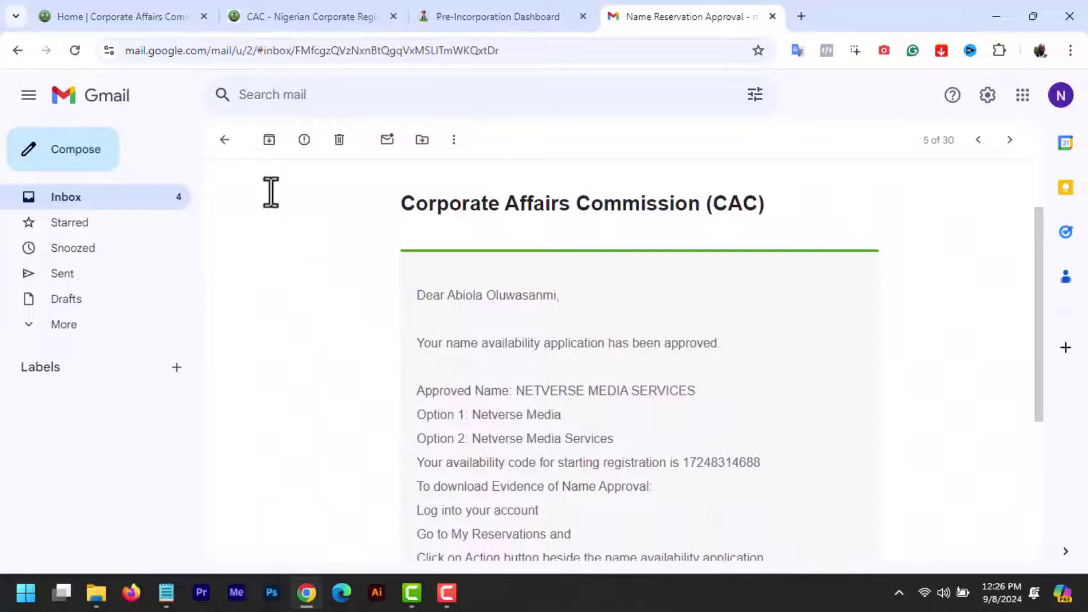
{"action": "left_click", "coordinate": [225, 141]}
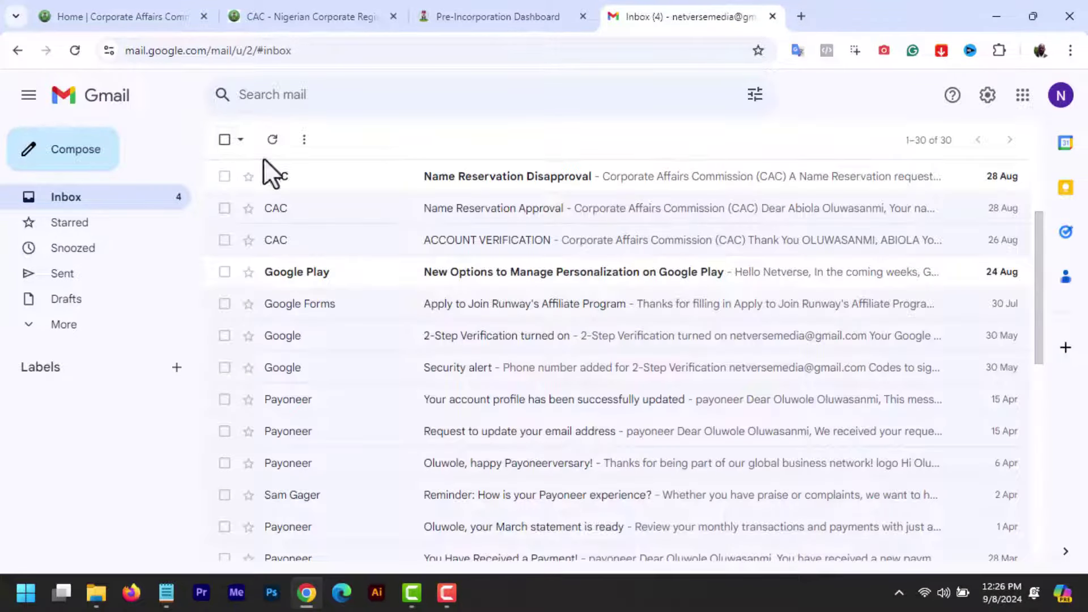
{"action": "left_click", "coordinate": [519, 177]}
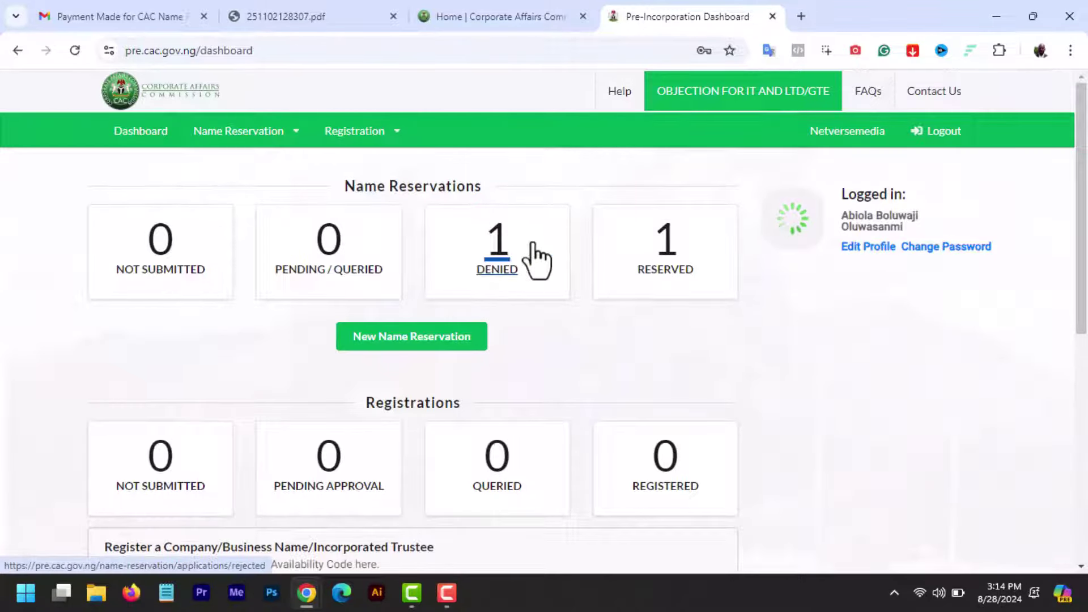
Step: From the approved reservations list, start registration for NETVERSE MEDIA SERVICES
{"action": "left_click", "coordinate": [627, 276]}
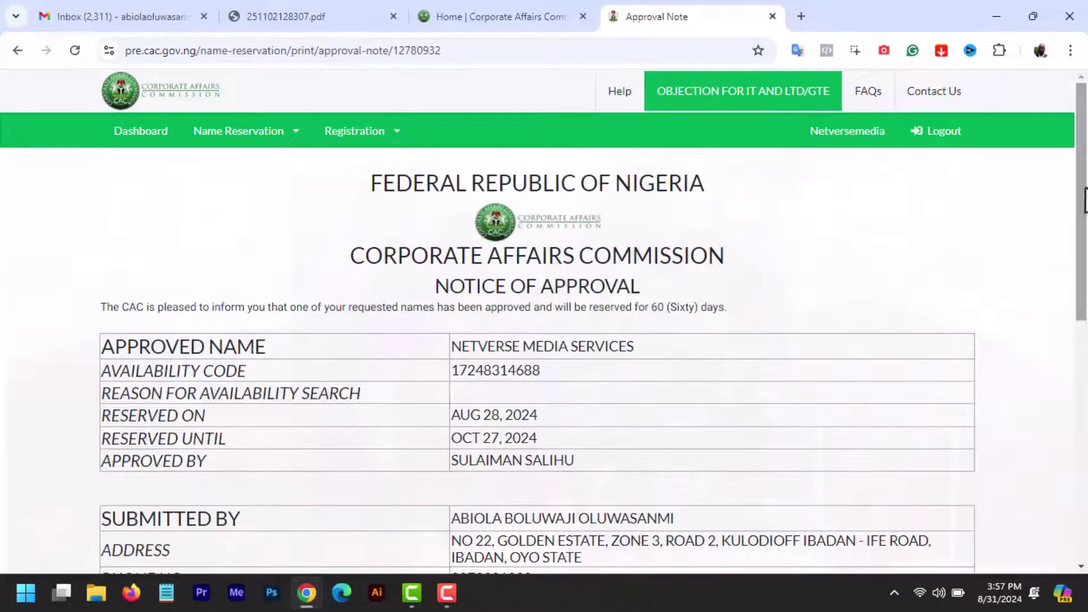
{"action": "scroll", "coordinate": [544, 317], "scroll_direction": "down", "scroll_amount": 3}
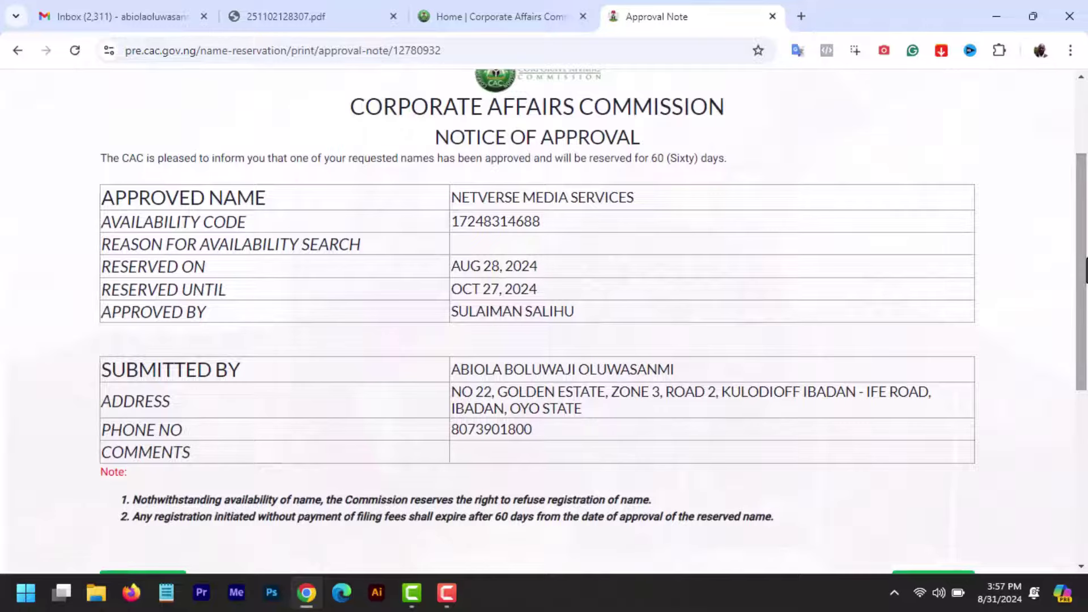
{"action": "scroll", "coordinate": [544, 317], "scroll_direction": "down", "scroll_amount": 1}
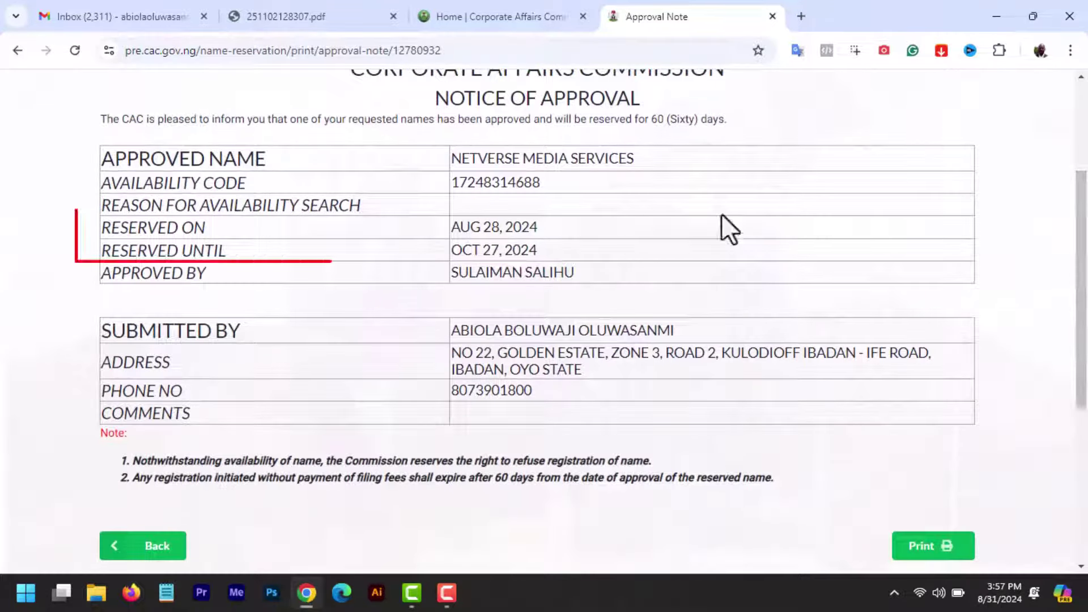
{"action": "left_click_drag", "start_coordinate": [544, 183], "coordinate": [449, 186]}
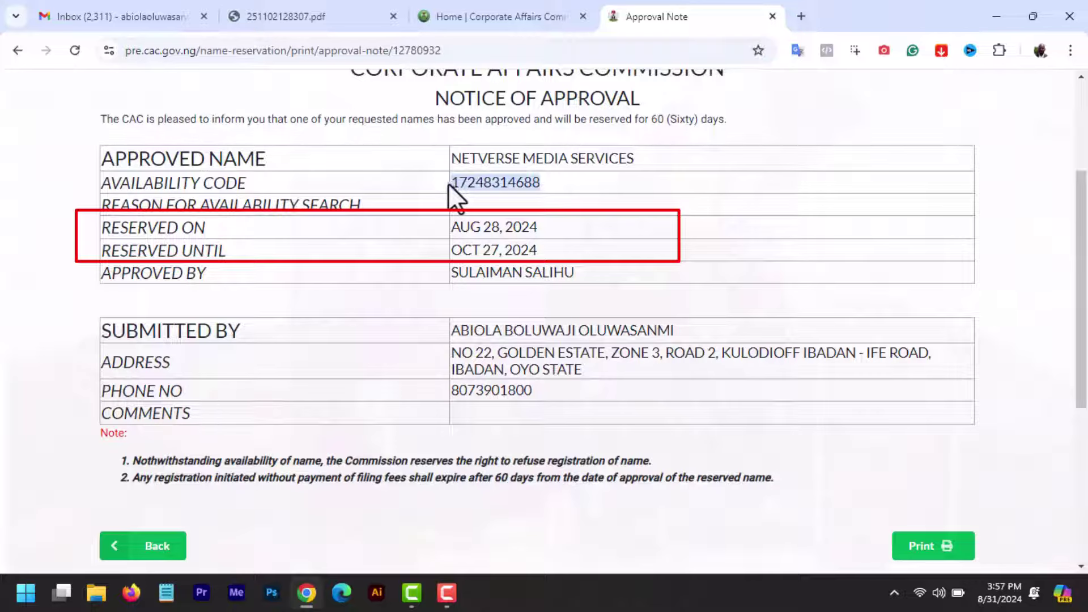
{"action": "left_click", "coordinate": [264, 524]}
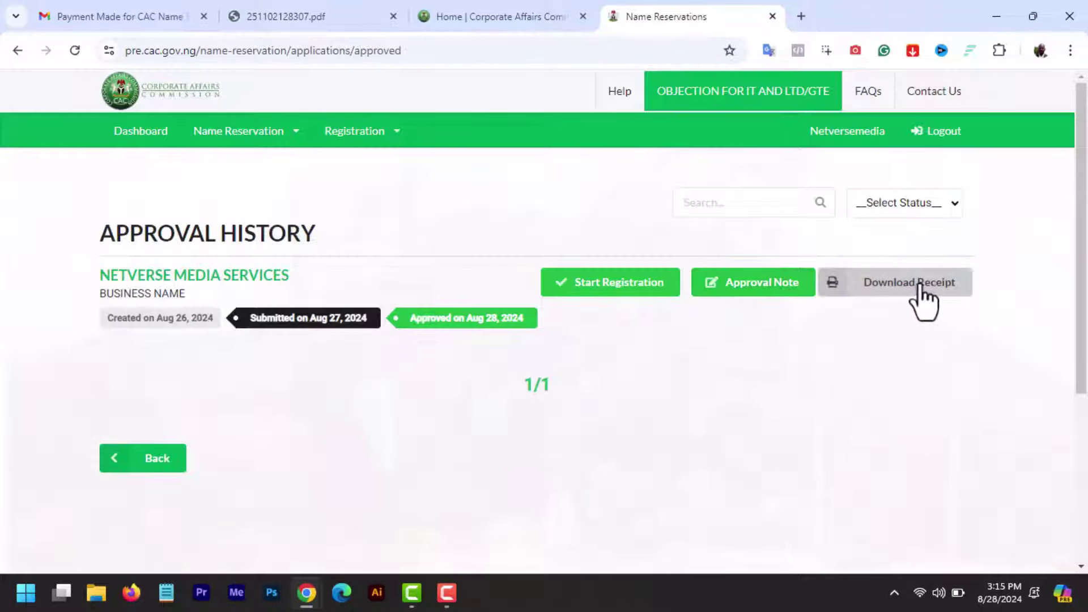
{"action": "left_click", "coordinate": [583, 294]}
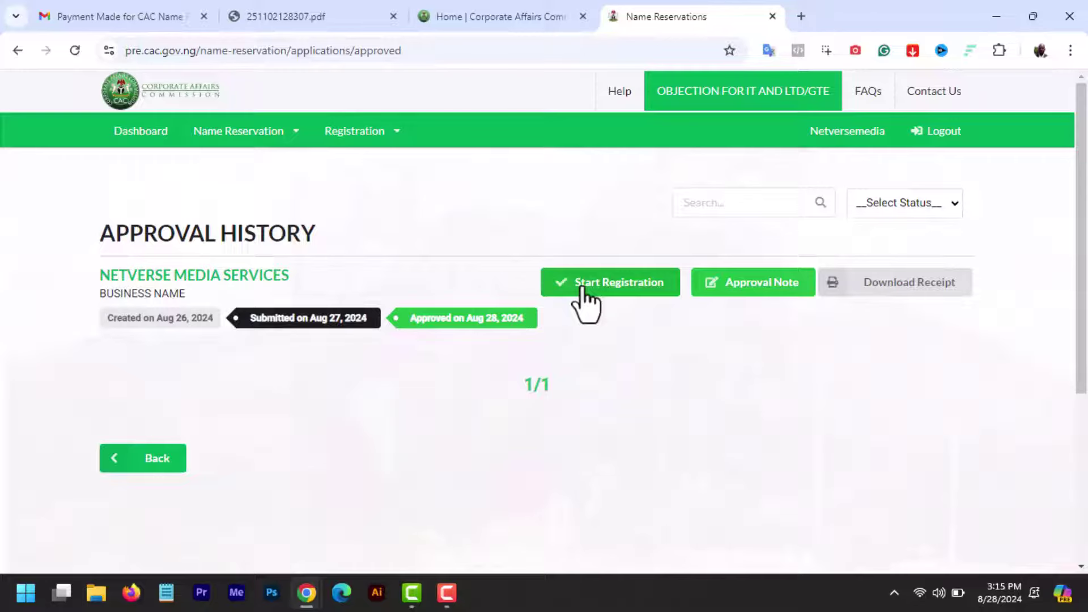
{"action": "left_click", "coordinate": [583, 289]}
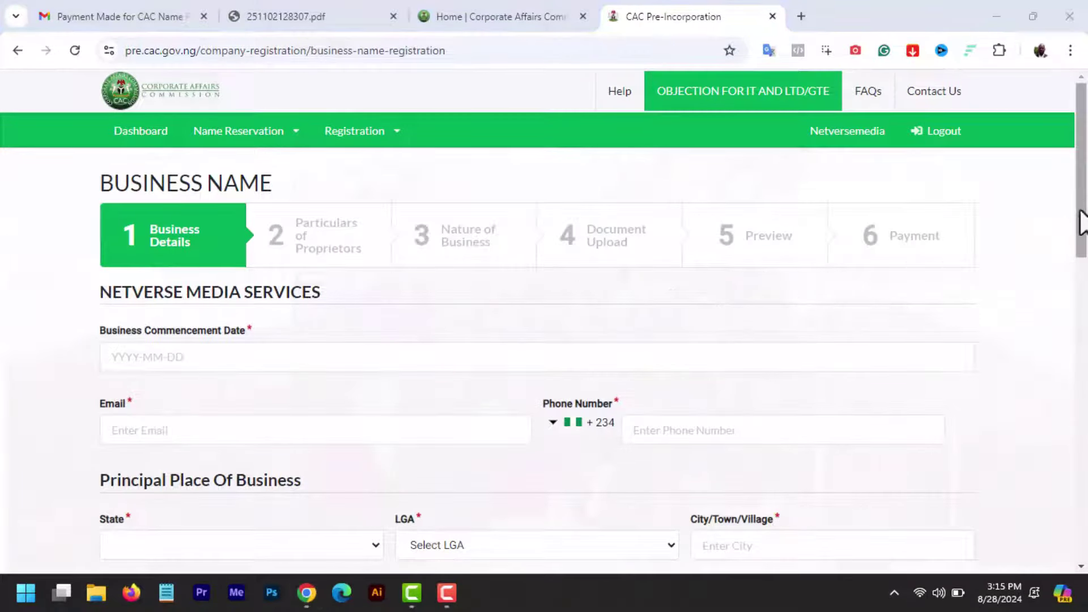
Step: Set the business commencement date to 2024-08-28
{"action": "left_click_drag", "start_coordinate": [1081, 214], "coordinate": [1083, 227]}
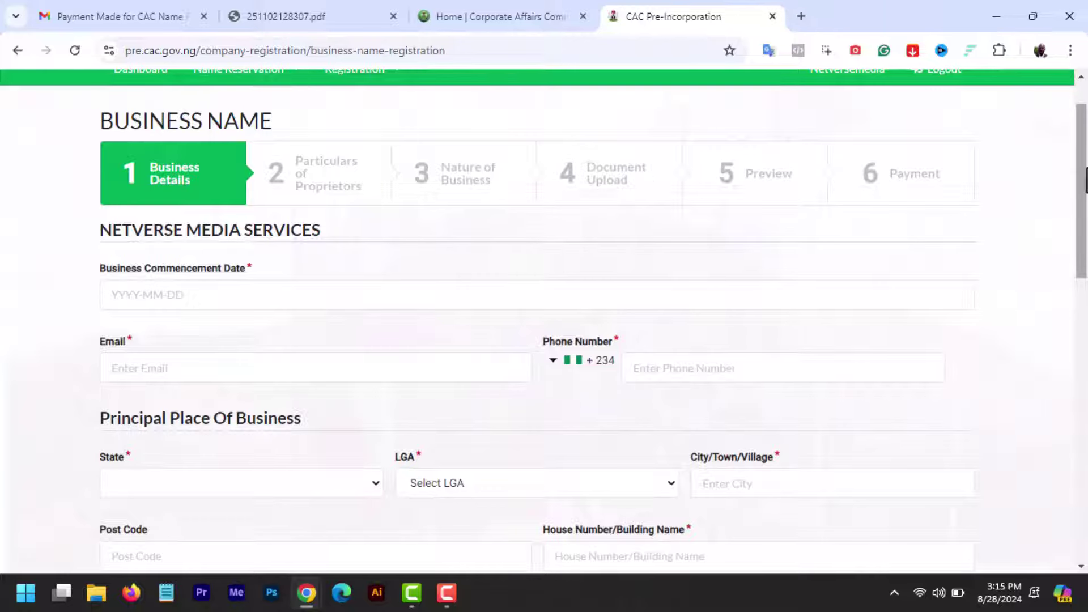
{"action": "scroll", "coordinate": [1085, 181], "scroll_direction": "up", "scroll_amount": 1}
{"action": "scroll", "coordinate": [1085, 184], "scroll_direction": "down", "scroll_amount": 3}
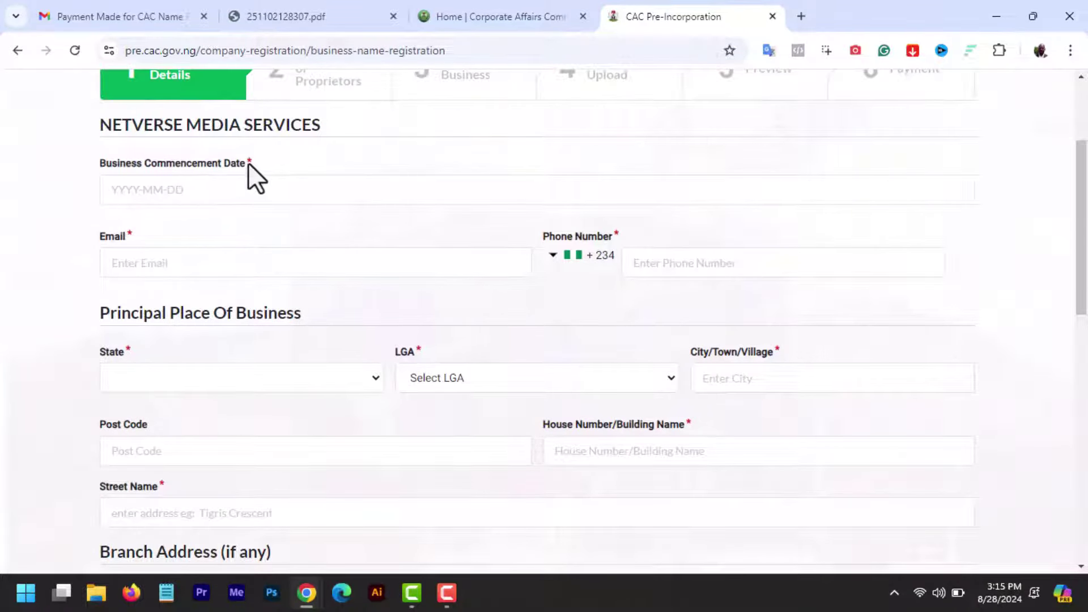
{"action": "left_click", "coordinate": [185, 191]}
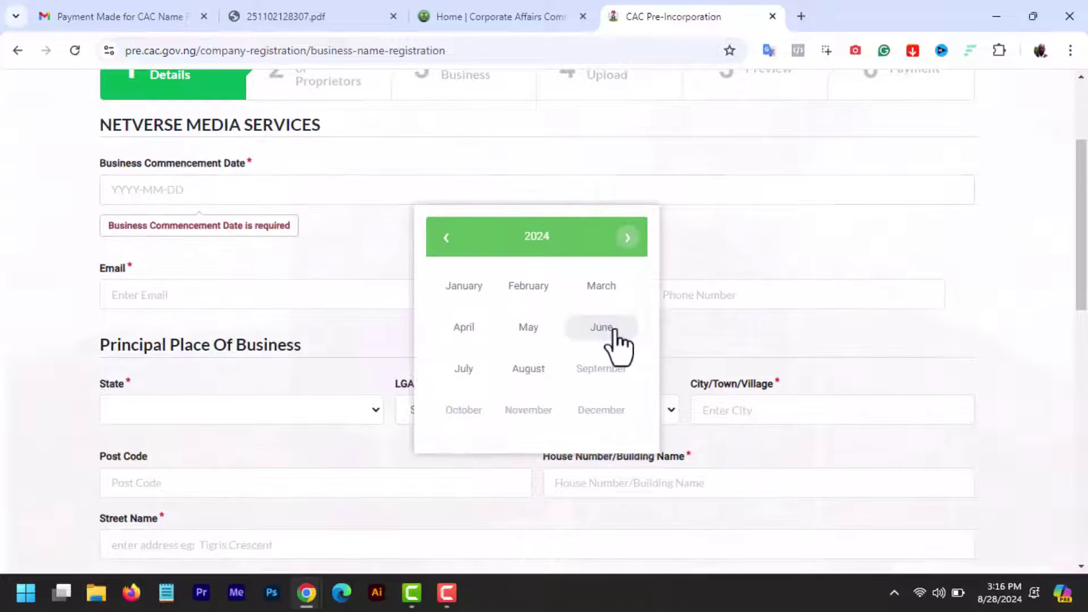
{"action": "left_click", "coordinate": [531, 369]}
{"action": "left_click", "coordinate": [549, 399]}
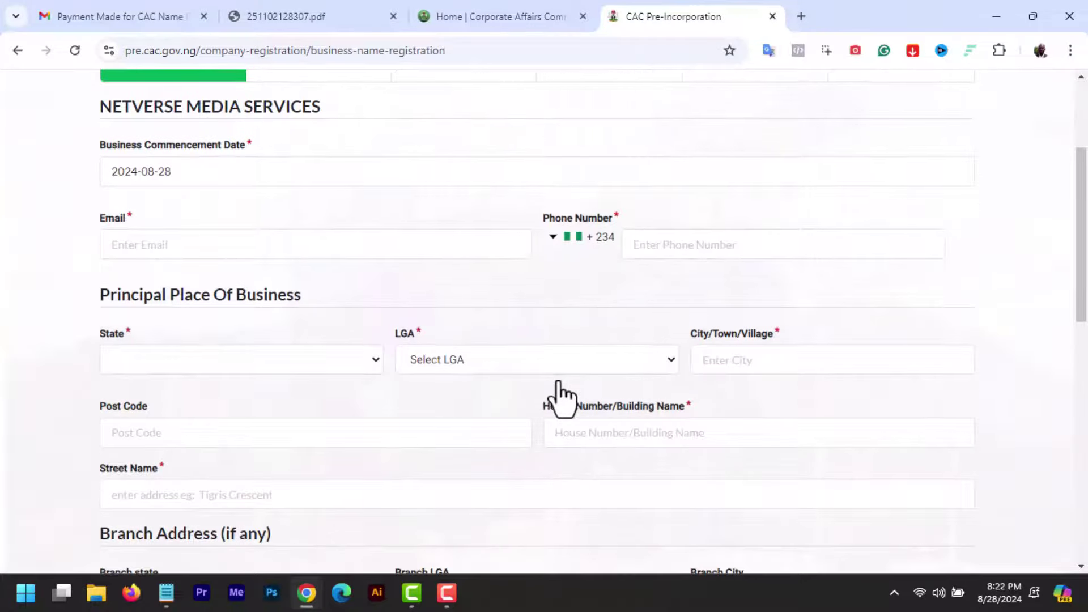
Step: Enter the business e-mail and phone number, save the details, and confirm the proprietor
{"action": "left_click", "coordinate": [192, 246]}
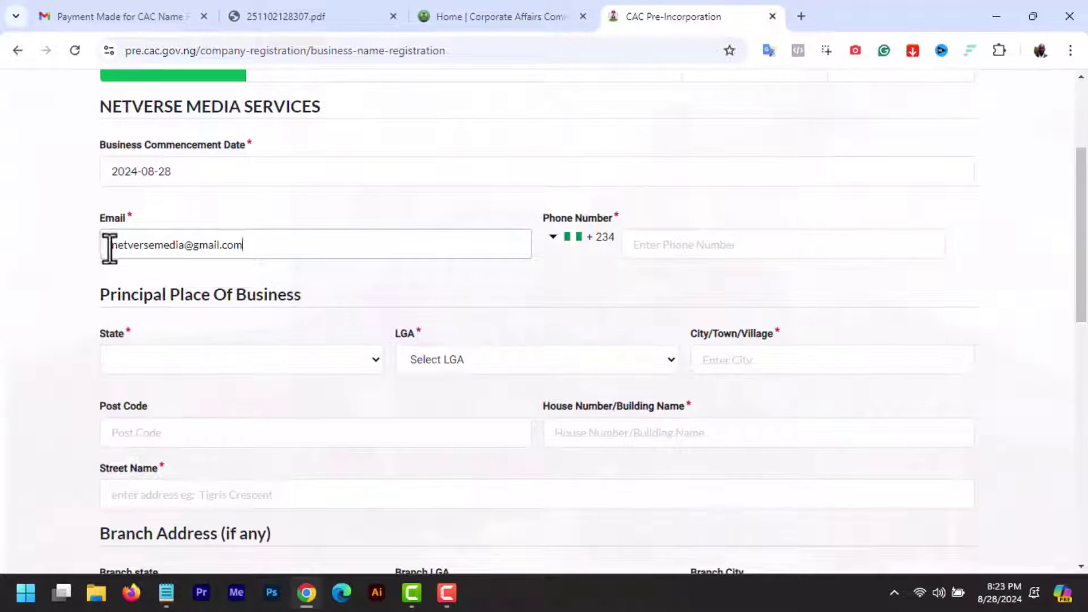
{"action": "key", "text": "Tab"}
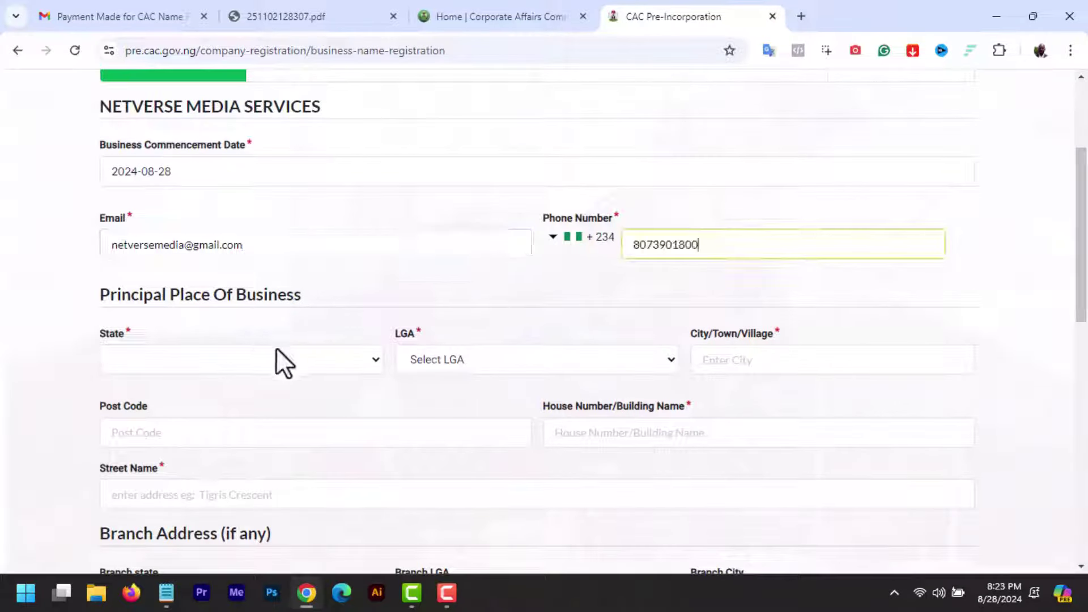
{"action": "left_click", "coordinate": [268, 361]}
{"action": "left_click", "coordinate": [268, 361]}
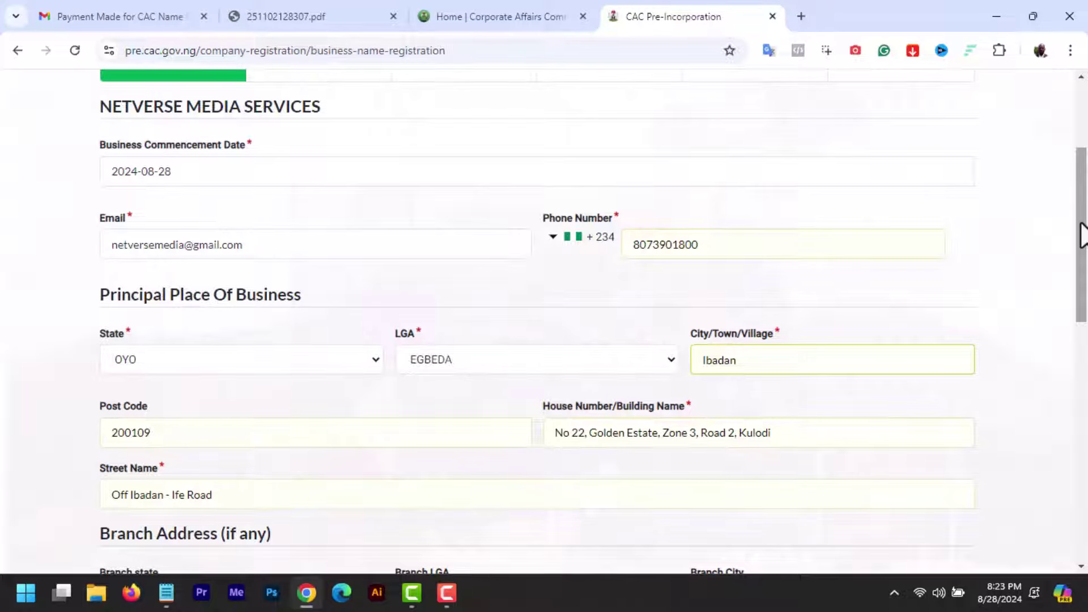
{"action": "left_click_drag", "start_coordinate": [1083, 274], "coordinate": [1082, 384]}
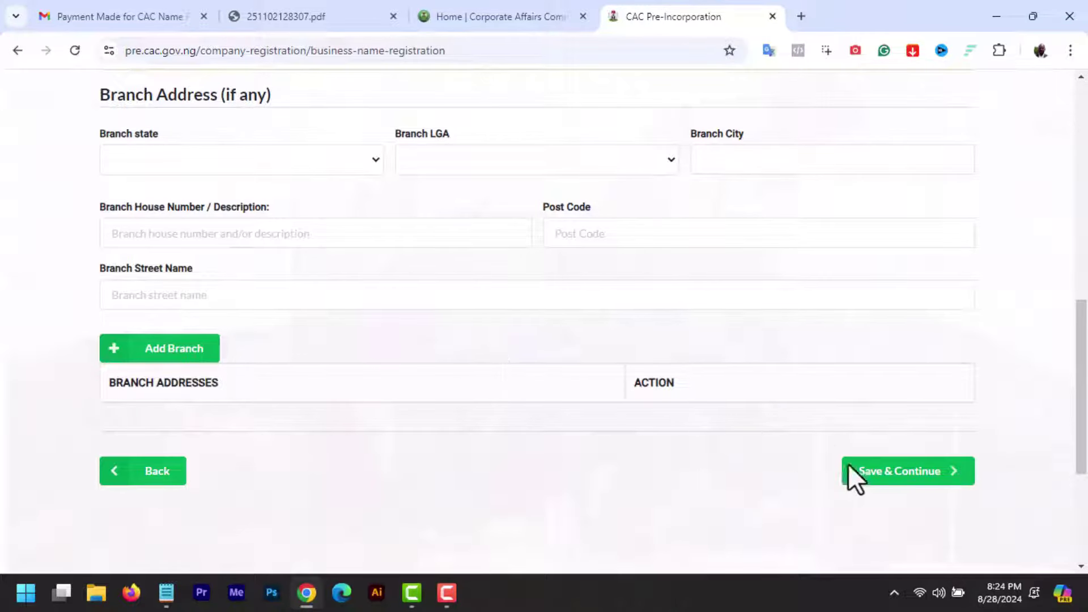
{"action": "left_click", "coordinate": [891, 472]}
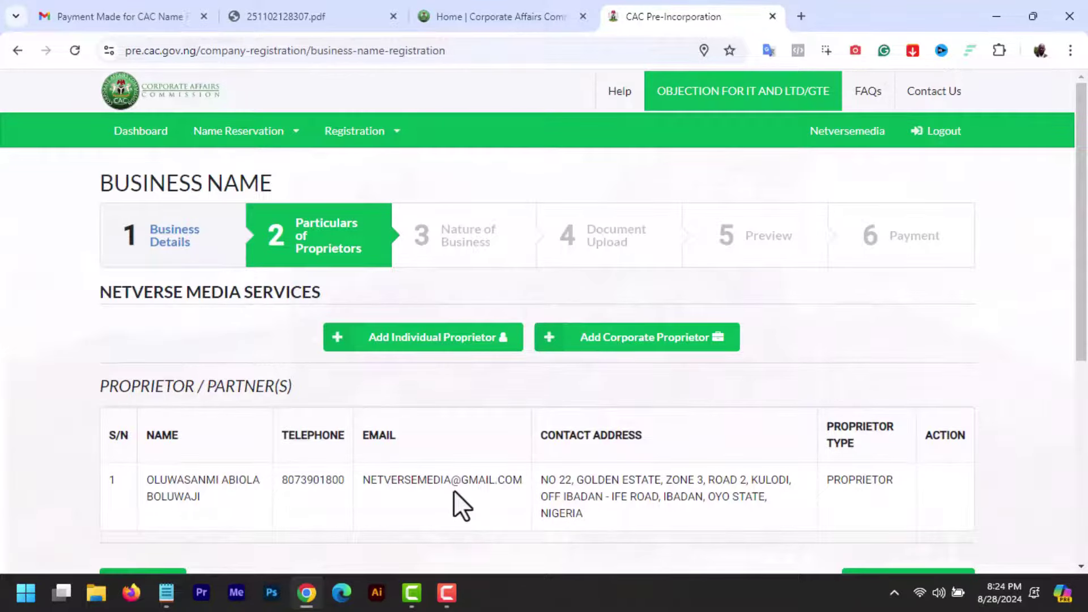
{"action": "scroll", "coordinate": [453, 490], "scroll_direction": "down", "scroll_amount": 1}
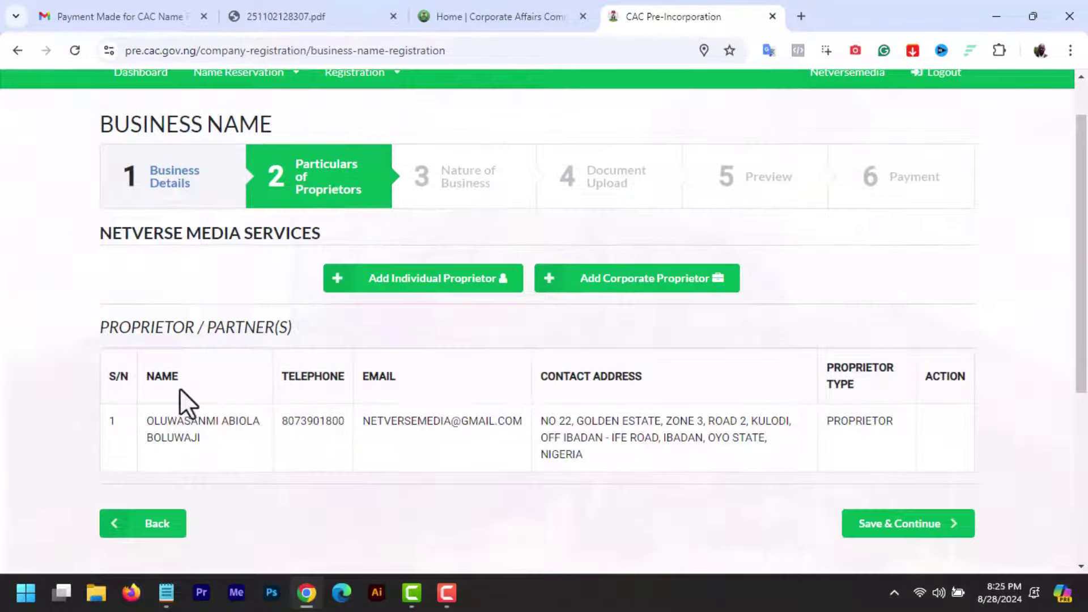
{"action": "left_click", "coordinate": [896, 526]}
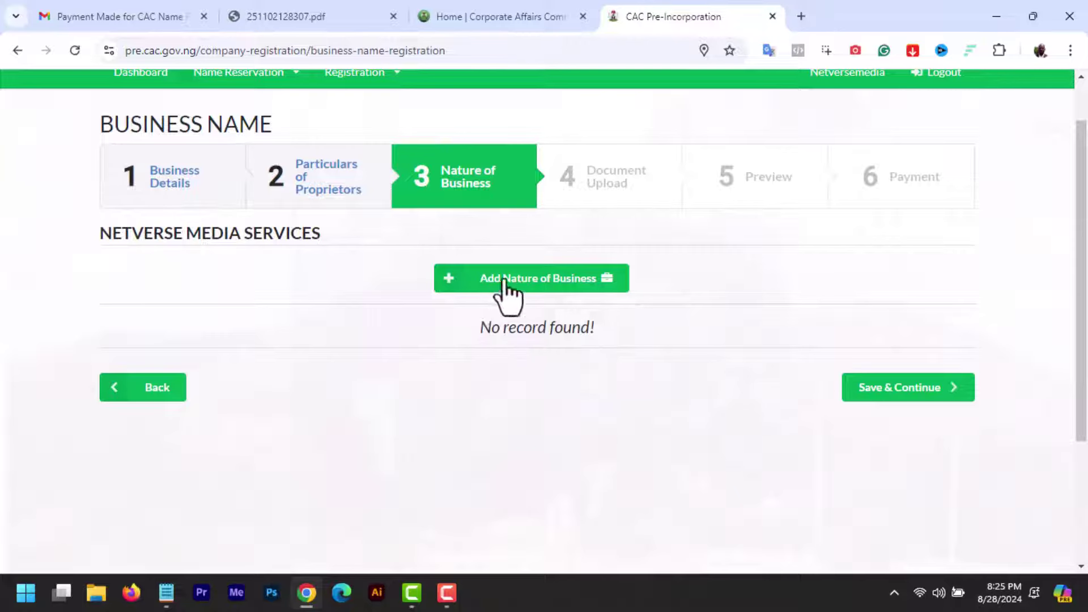
Step: Pick Information and Communication with Software Development, Web Design and Intranet Development as the nature
{"action": "left_click", "coordinate": [486, 290]}
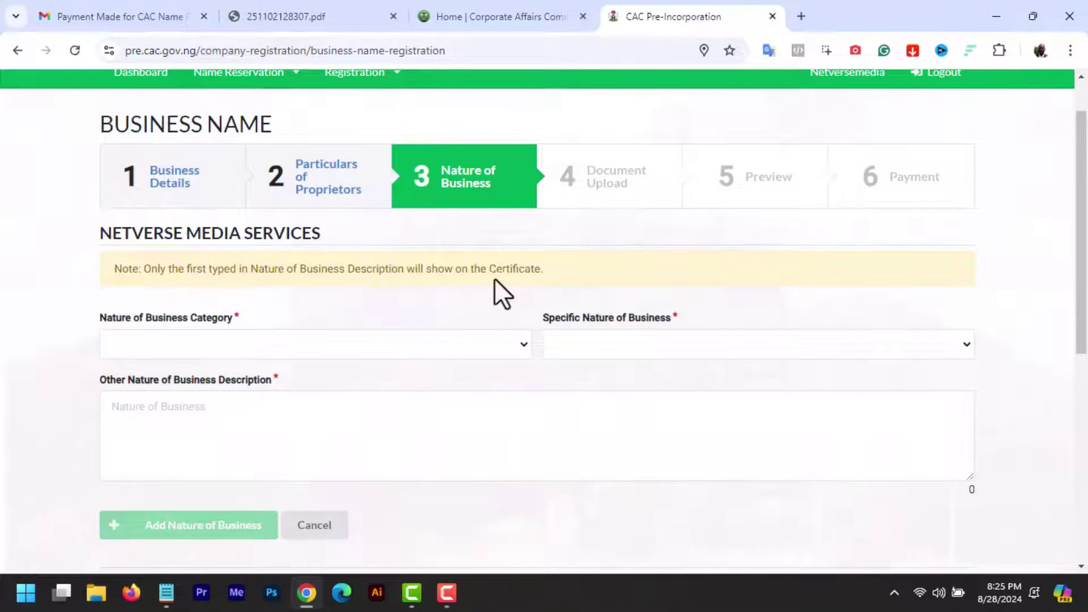
{"action": "left_click", "coordinate": [499, 345]}
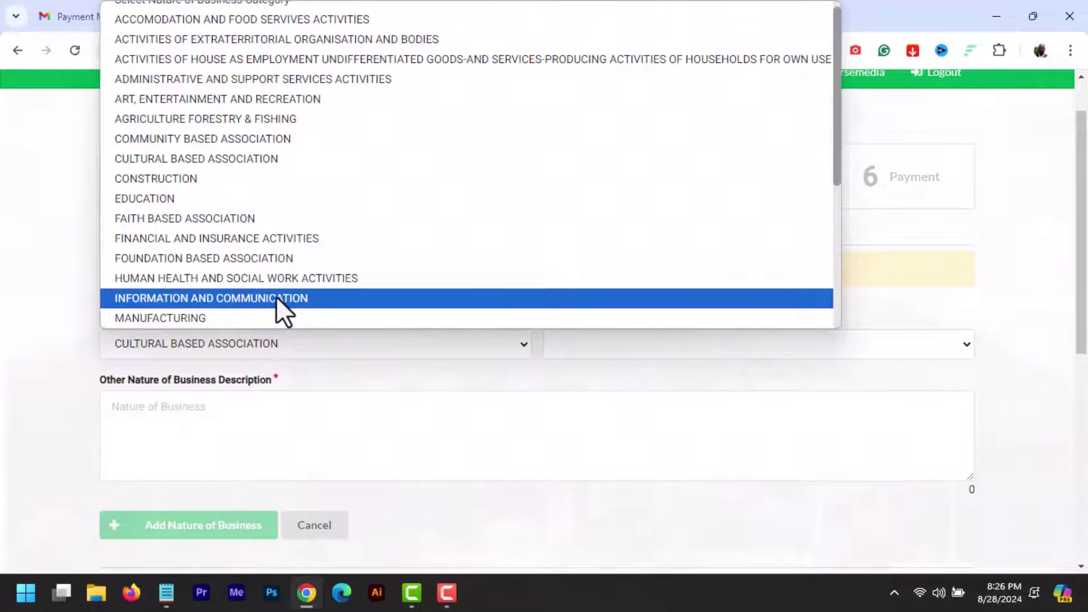
{"action": "left_click", "coordinate": [276, 297]}
{"action": "left_click", "coordinate": [623, 344]}
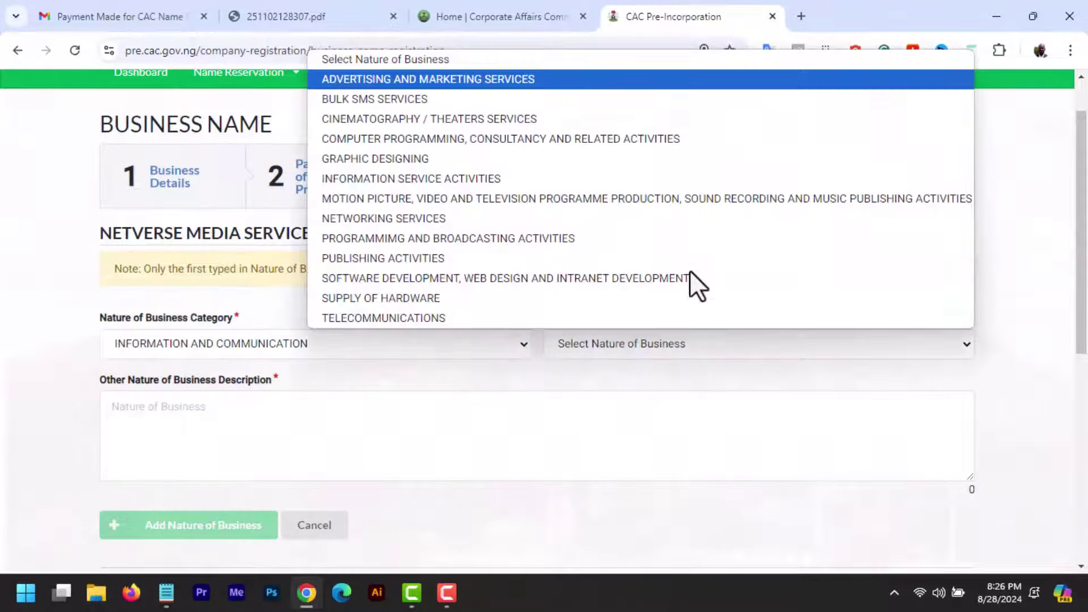
{"action": "key", "text": "c"}
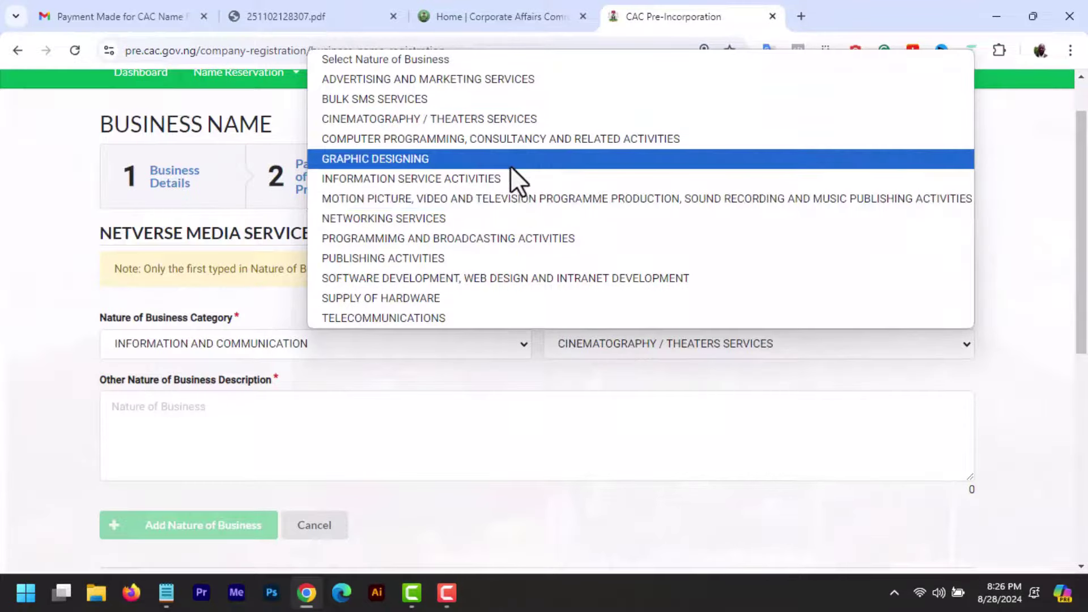
{"action": "left_click", "coordinate": [507, 176]}
{"action": "left_click", "coordinate": [691, 345]}
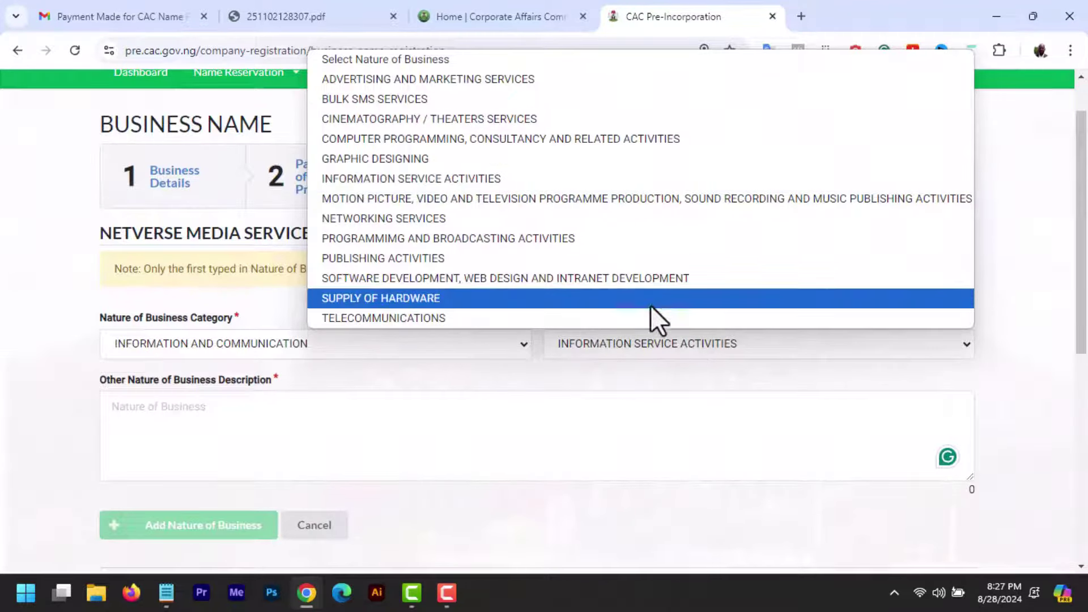
{"action": "left_click", "coordinate": [620, 278]}
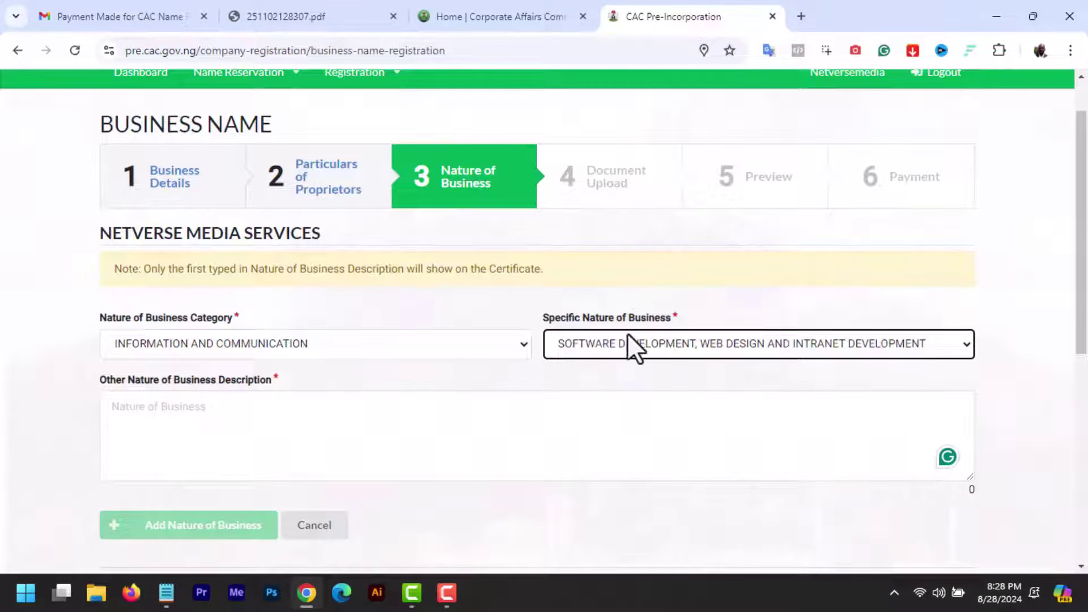
Step: Describe it as internet marketing, software development and online training services, add it, and save
{"action": "left_click", "coordinate": [231, 408]}
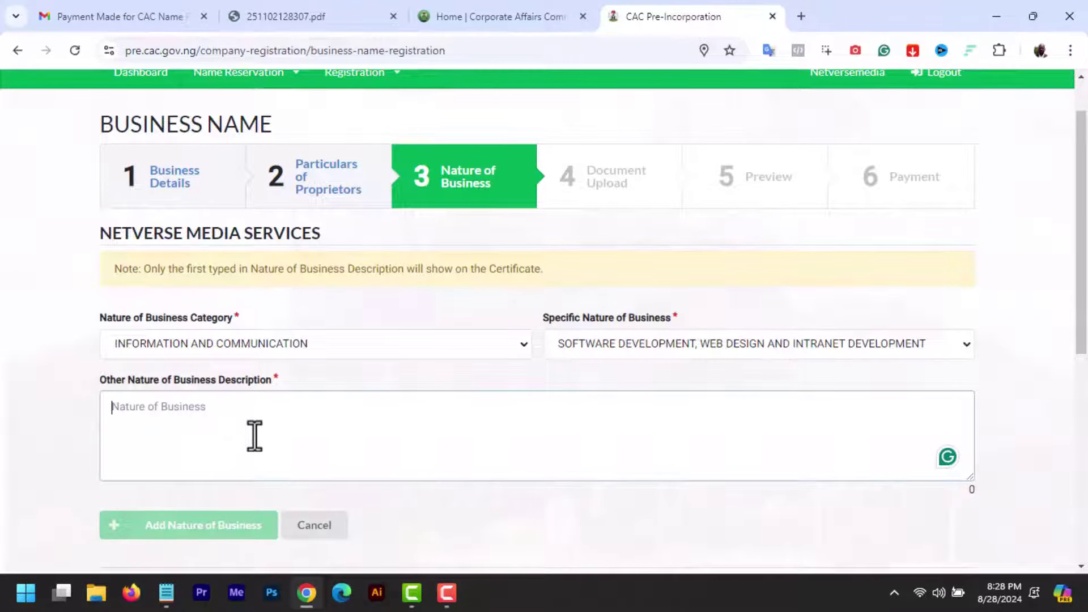
{"action": "type", "text": "We design websites"}
{"action": "left_click_drag", "start_coordinate": [235, 432], "coordinate": [104, 412]}
{"action": "type", "text": "Internet marketing s"}
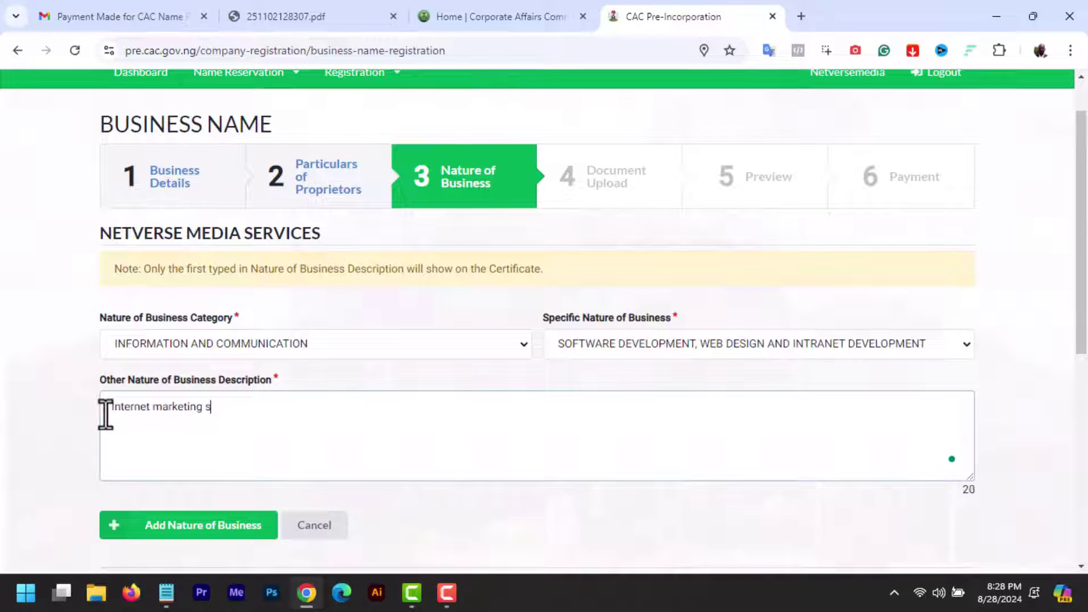
{"action": "type", "text": "ervices, software development and "}
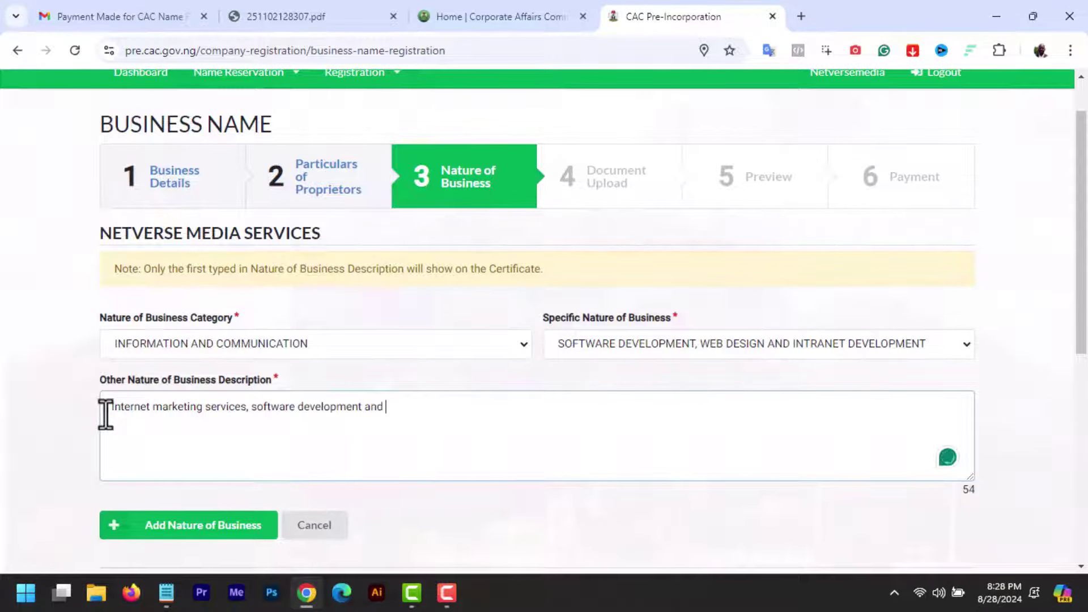
{"action": "type", "text": "general online training services."}
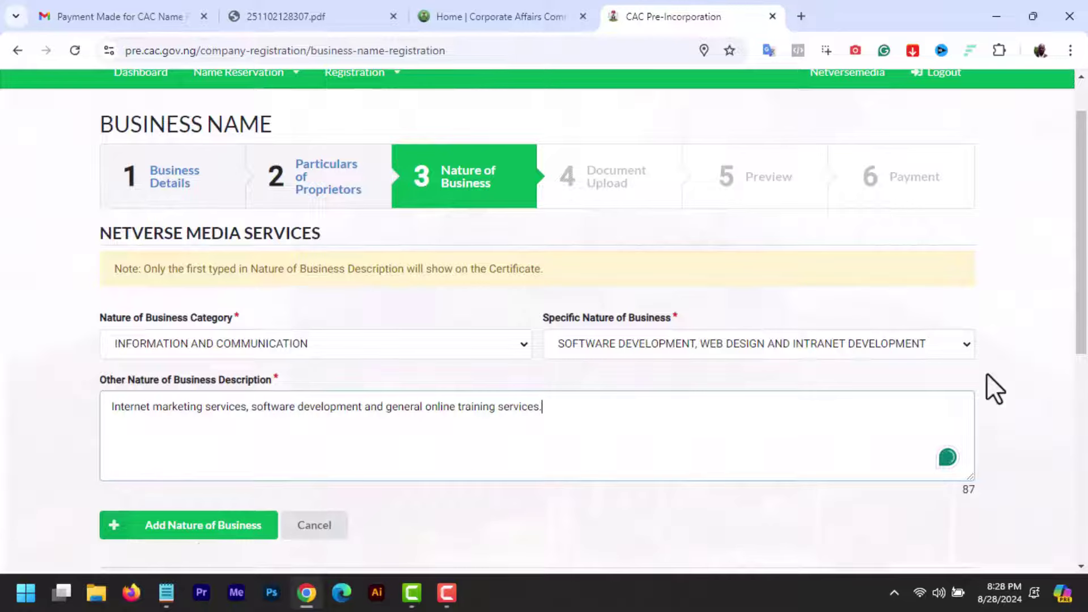
{"action": "scroll", "coordinate": [536, 317], "scroll_direction": "down", "scroll_amount": 4}
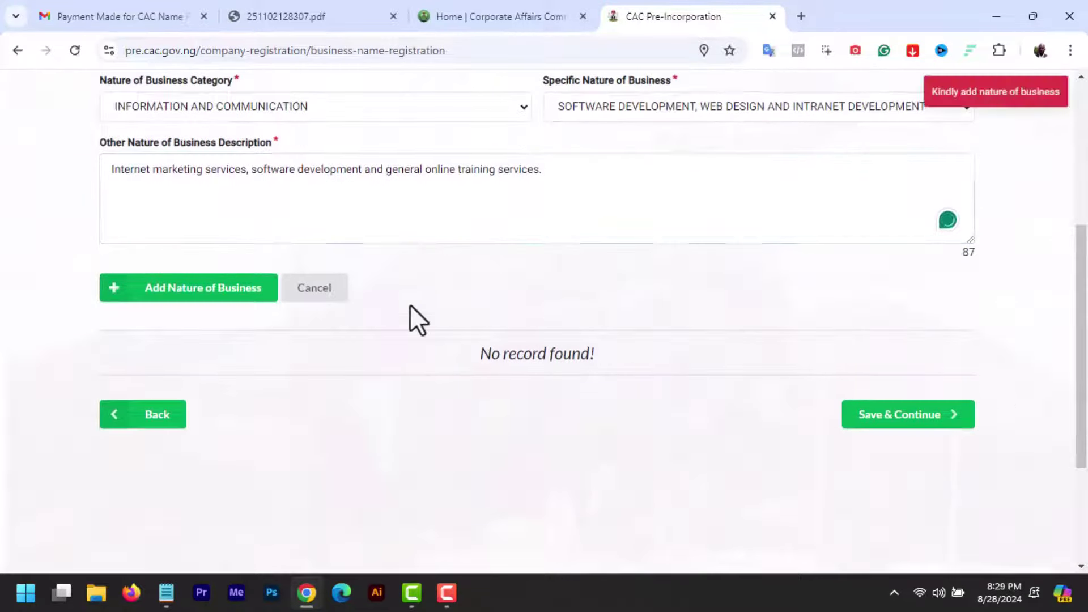
{"action": "left_click", "coordinate": [199, 290]}
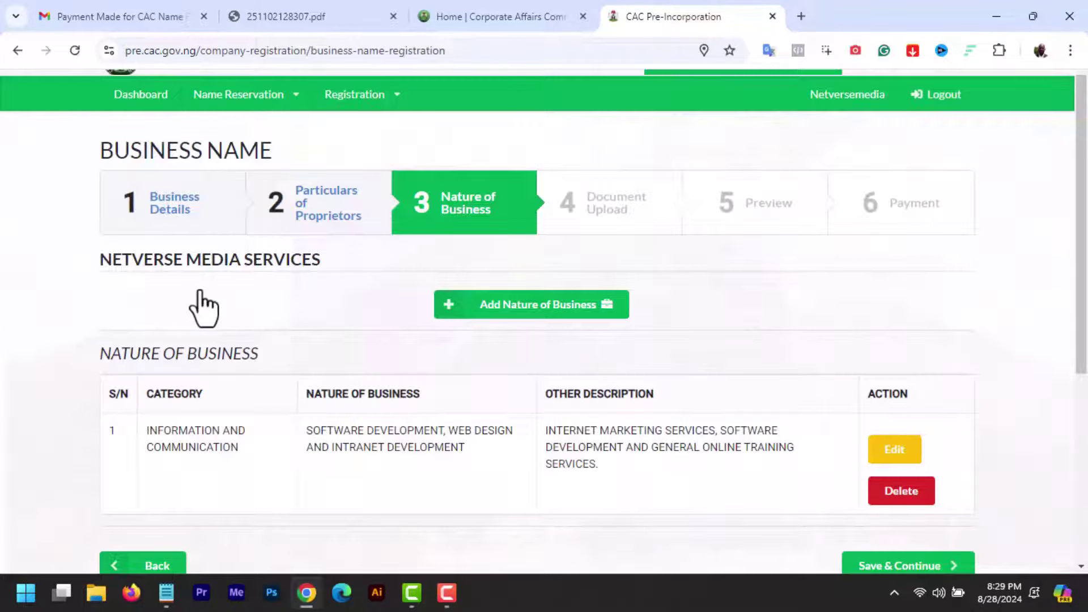
{"action": "scroll", "coordinate": [1084, 260], "scroll_direction": "down", "scroll_amount": 2}
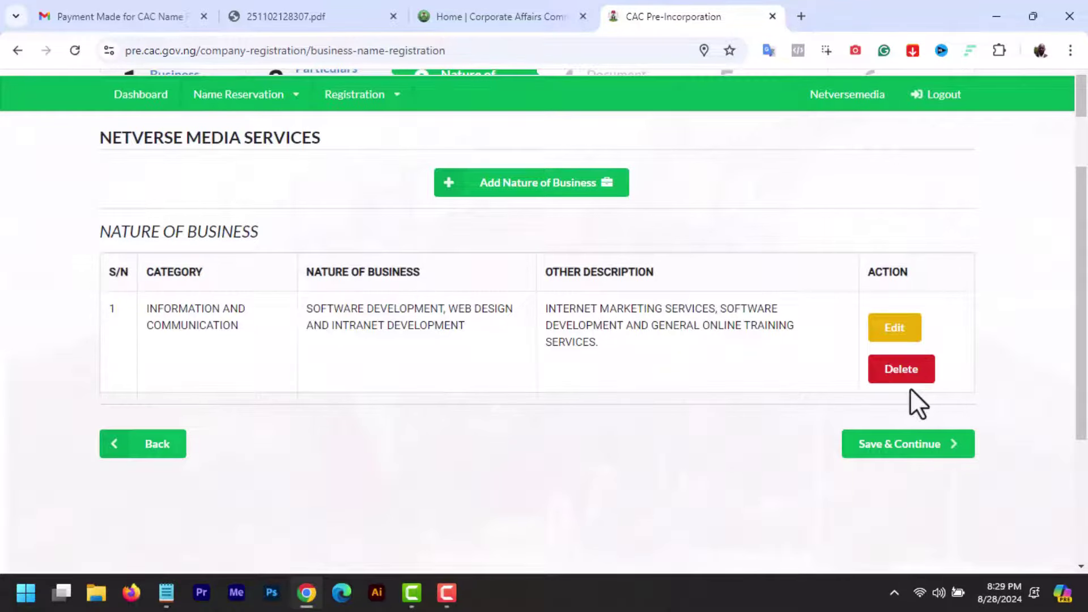
{"action": "left_click", "coordinate": [907, 451]}
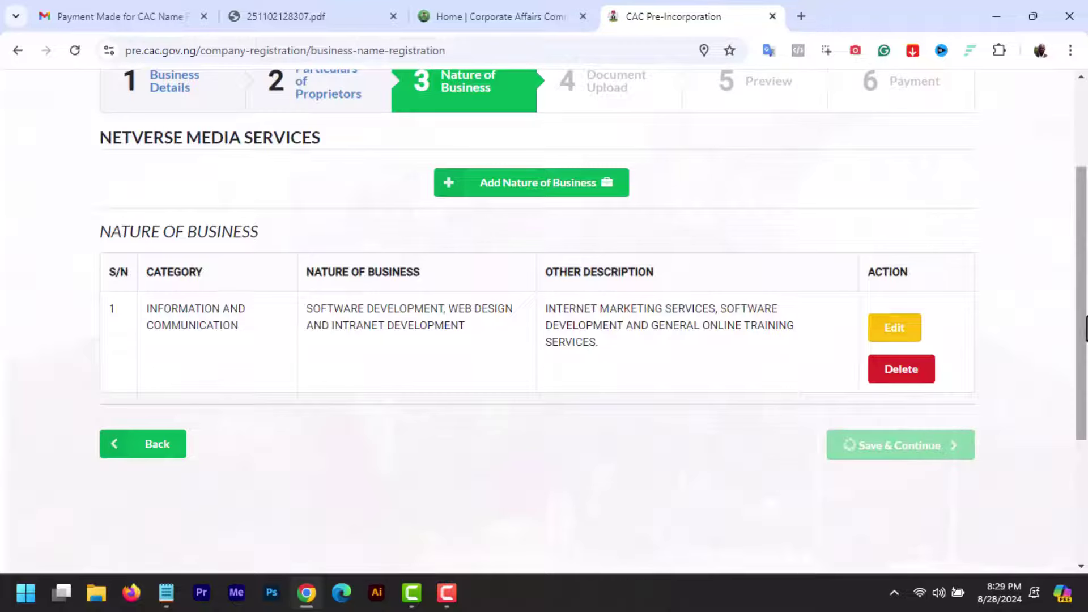
Step: Download the 1.15 MB compressed identification PDF and upload it as Means of Identification
{"action": "scroll", "coordinate": [1085, 337], "scroll_direction": "down", "scroll_amount": 2}
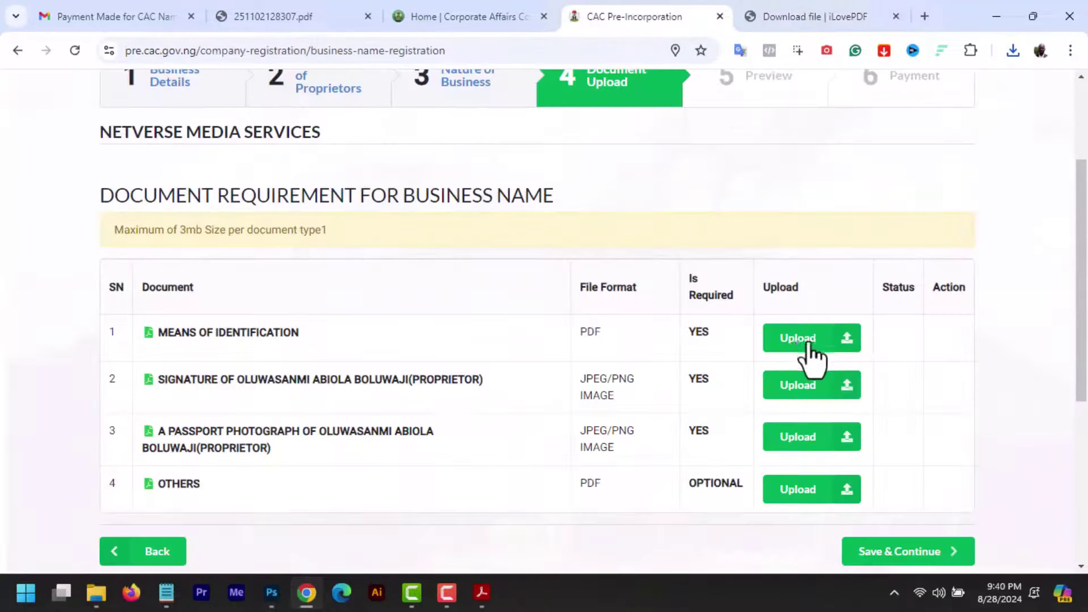
{"action": "left_click", "coordinate": [807, 340]}
{"action": "double_click", "coordinate": [294, 152]}
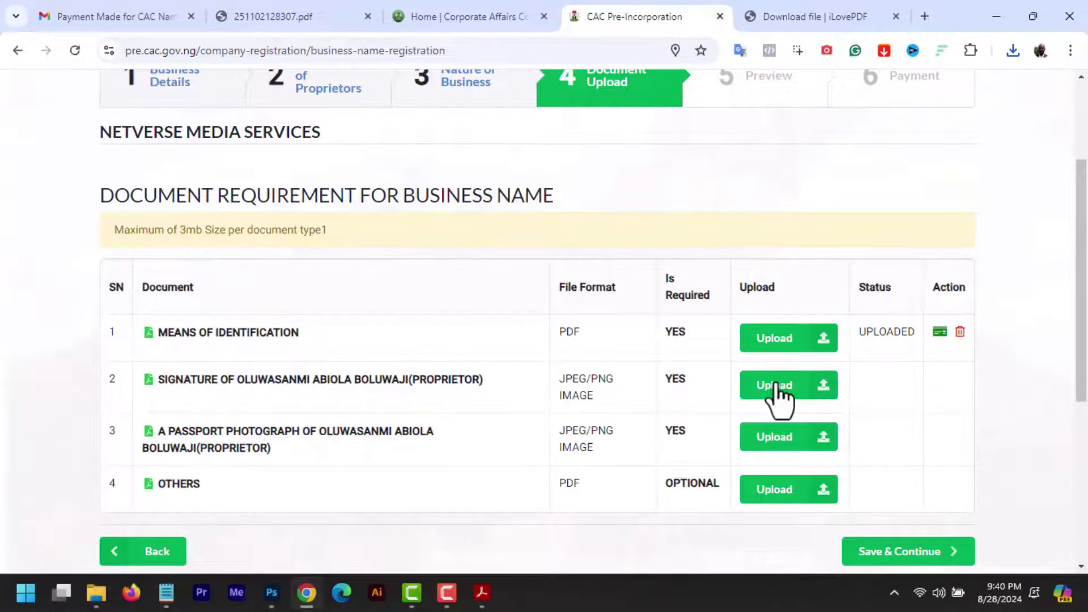
Step: Upload the proprietor's signature image and passport-photo.jpg as the passport photograph
{"action": "left_click", "coordinate": [776, 391]}
{"action": "double_click", "coordinate": [230, 165]}
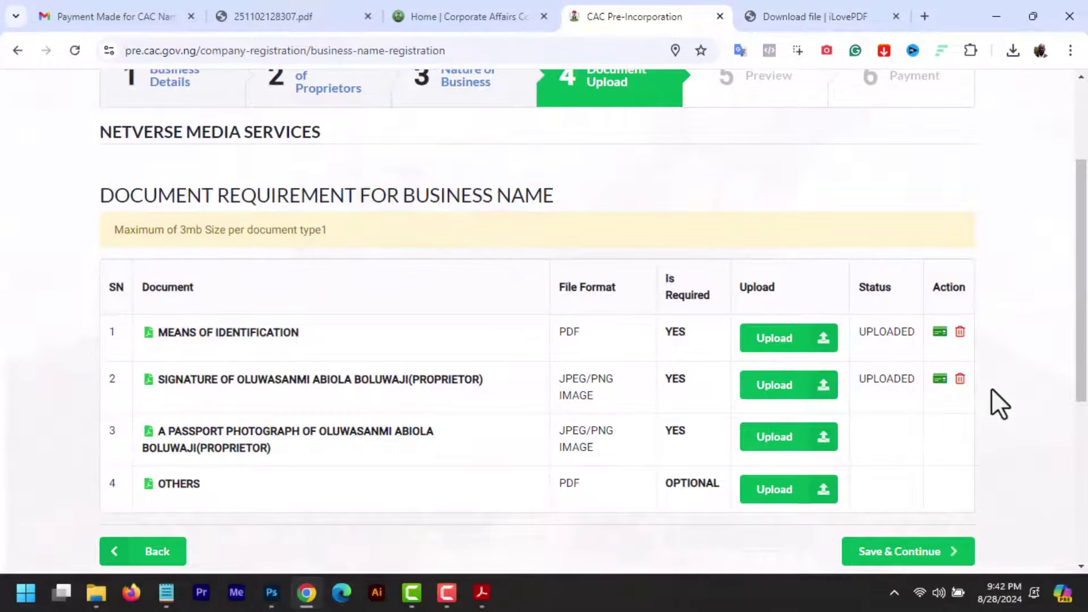
{"action": "left_click", "coordinate": [775, 442]}
{"action": "left_click", "coordinate": [260, 175]}
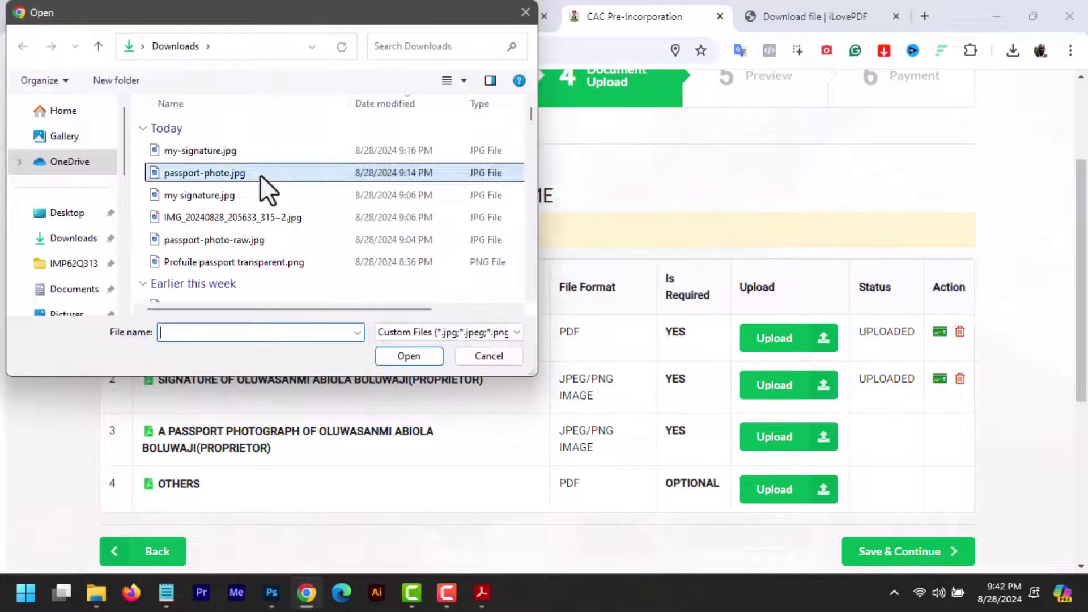
{"action": "double_click", "coordinate": [260, 175]}
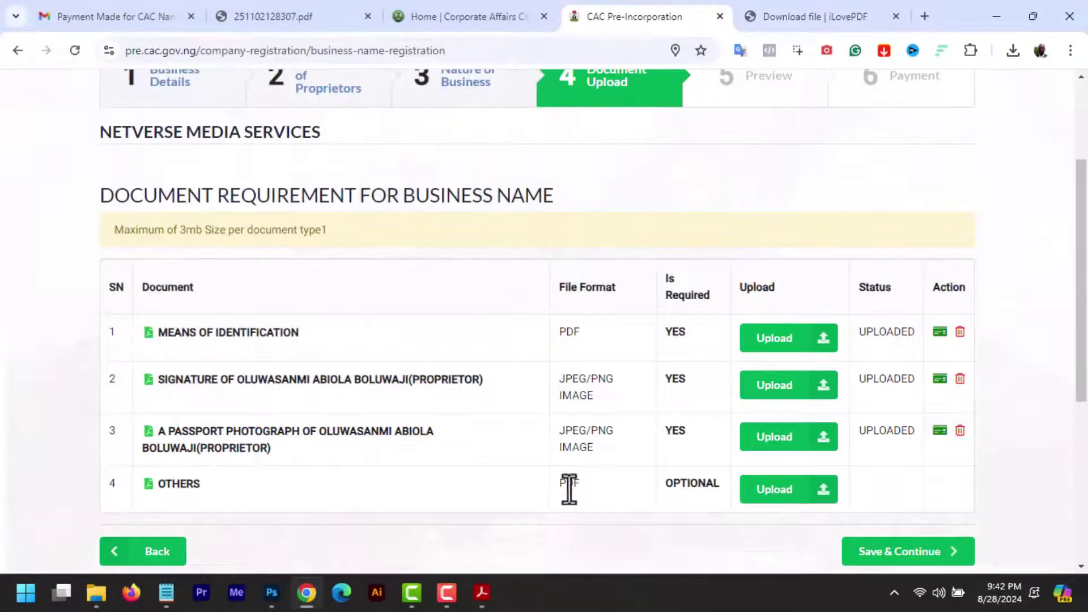
Step: Save the uploaded documents and continue to the Preview step
{"action": "scroll", "coordinate": [1083, 323], "scroll_direction": "down", "scroll_amount": 1}
{"action": "scroll", "coordinate": [1083, 323], "scroll_direction": "down", "scroll_amount": 3}
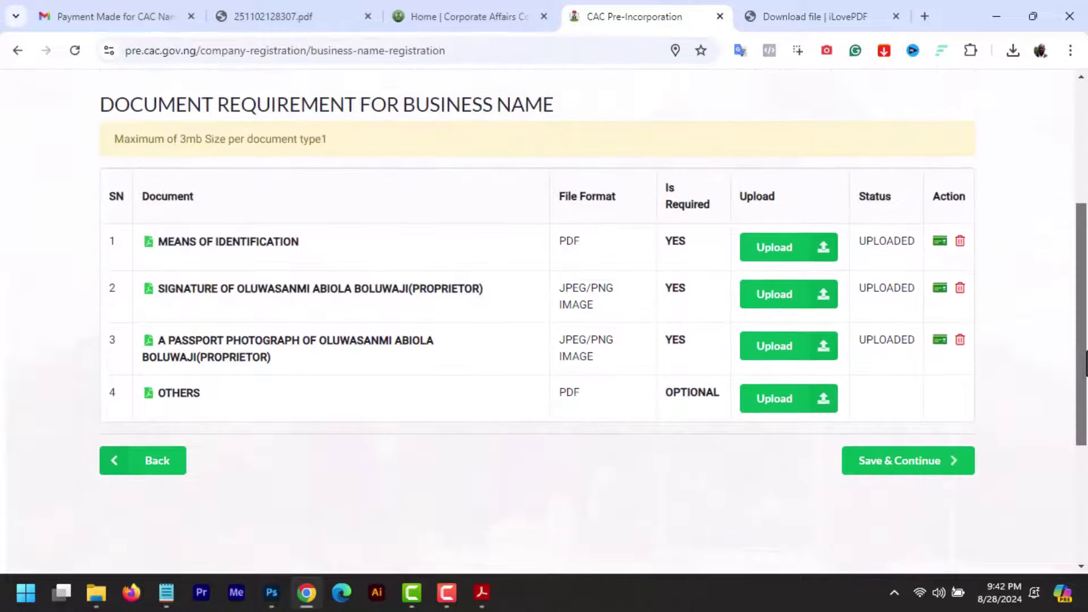
{"action": "left_click", "coordinate": [895, 468]}
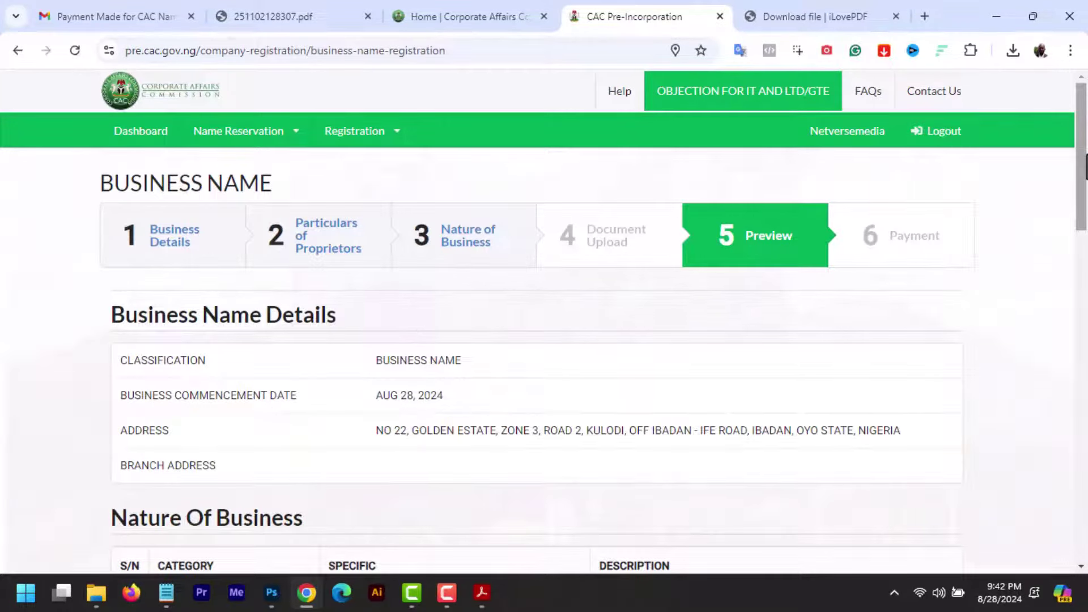
Step: Pay the NGN 10,215 registration fee by card through Remita, confirming with the code
{"action": "scroll", "coordinate": [1084, 166], "scroll_direction": "down", "scroll_amount": 15}
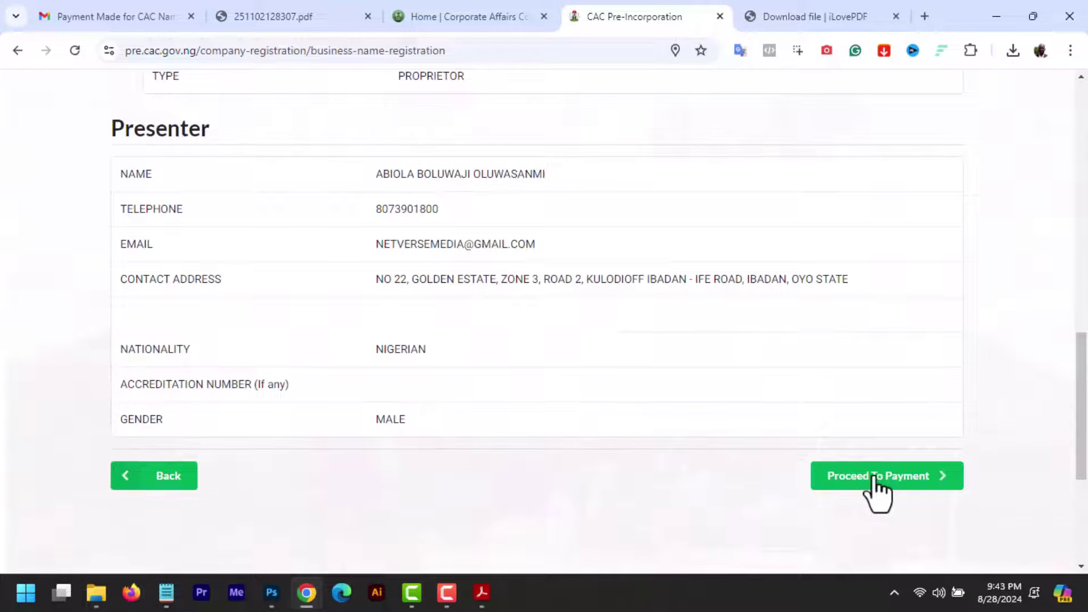
{"action": "left_click", "coordinate": [877, 479]}
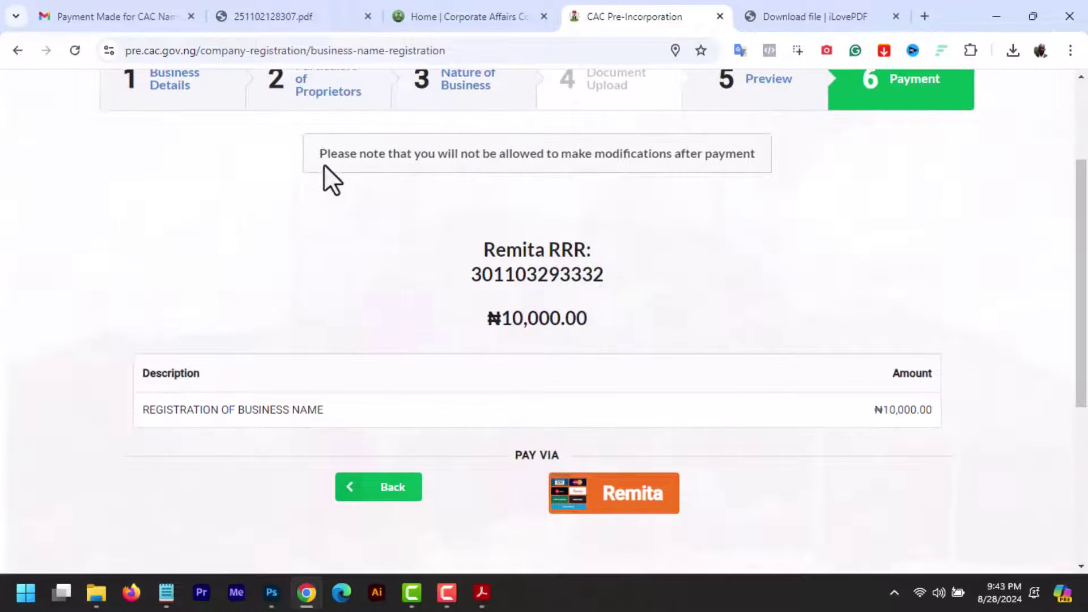
{"action": "scroll", "coordinate": [520, 327], "scroll_direction": "down", "scroll_amount": 1}
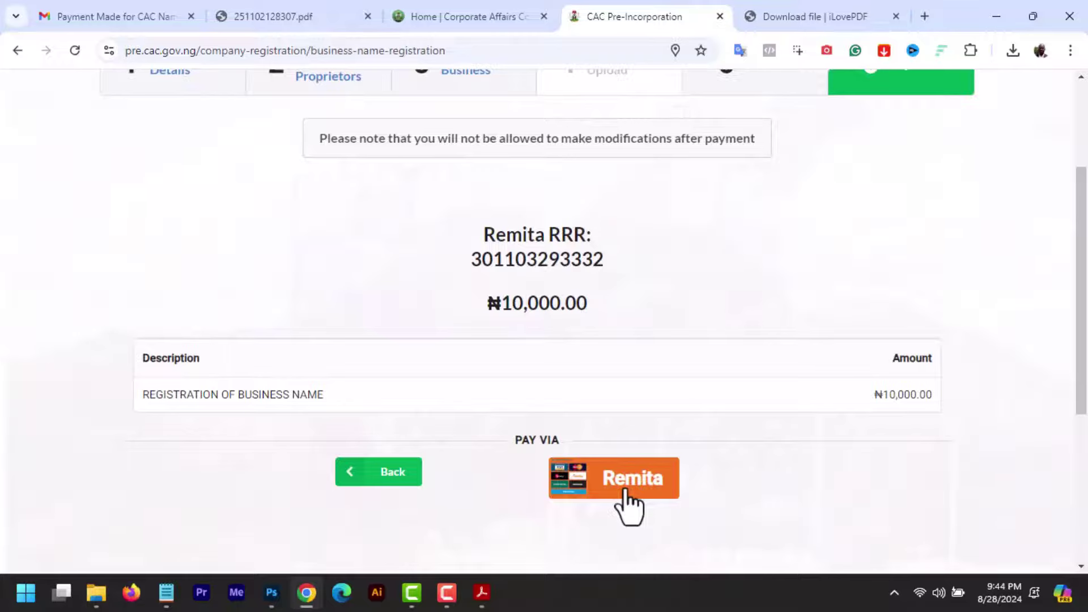
{"action": "left_click", "coordinate": [626, 491]}
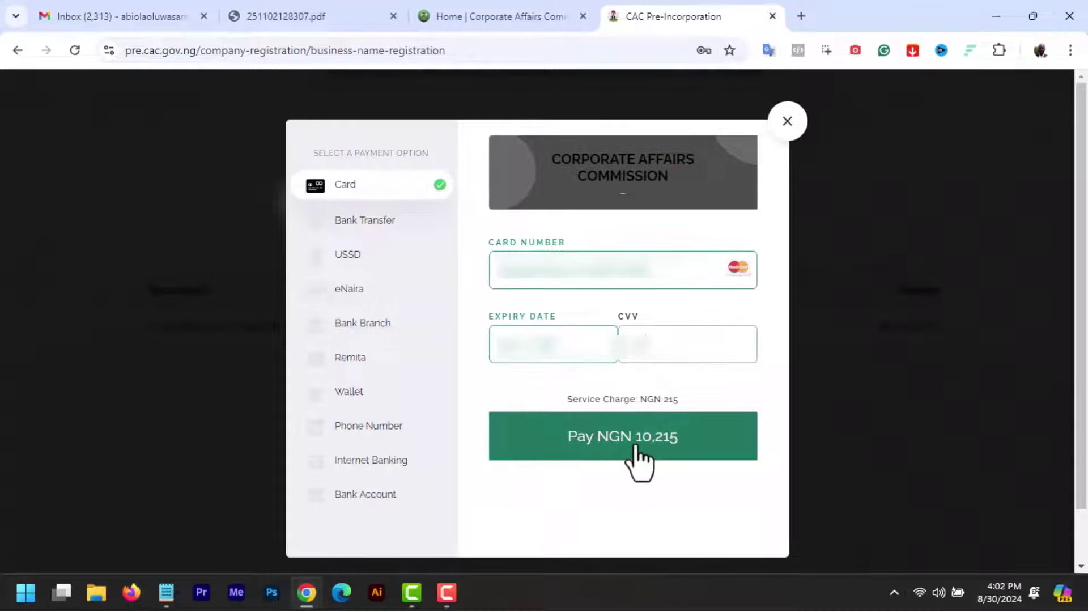
{"action": "left_click", "coordinate": [620, 445]}
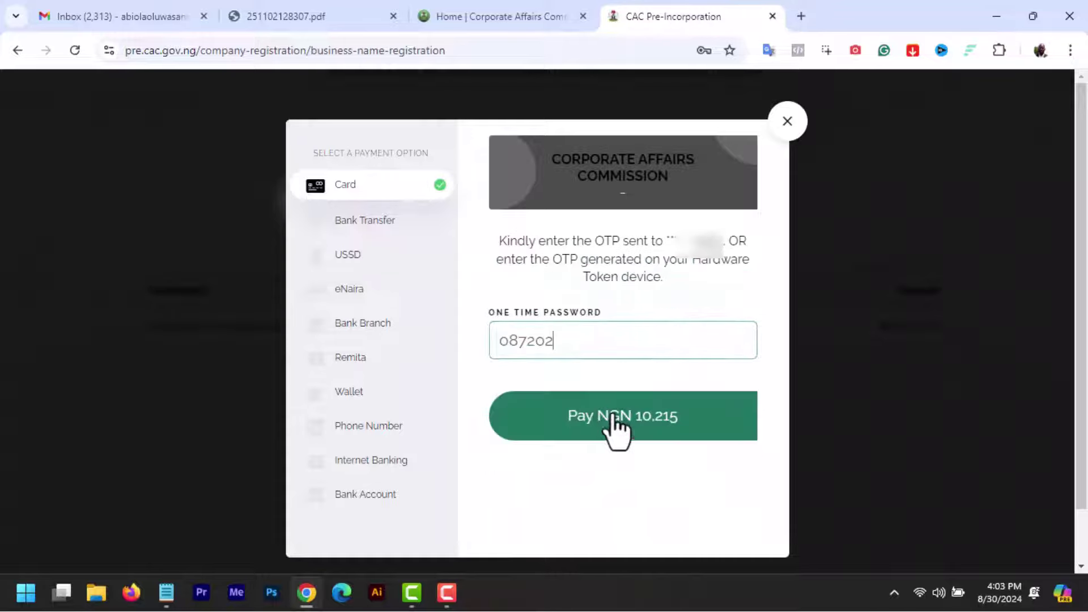
{"action": "left_click", "coordinate": [615, 439]}
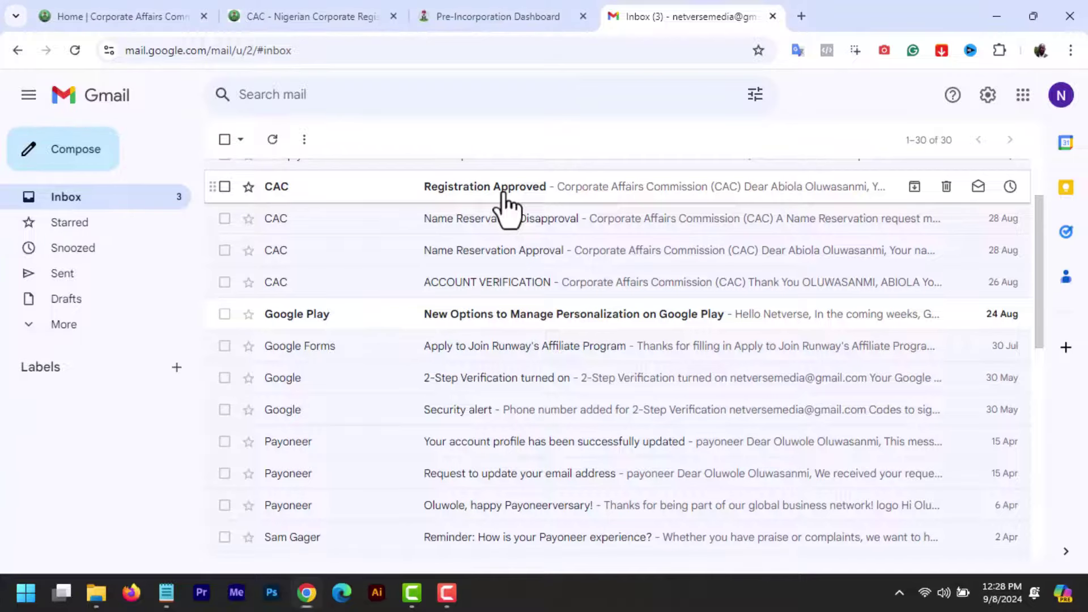
Step: Open CAC's 'Registration Approved' email for NETVERSE MEDIA SERVICES and read through it
{"action": "left_click", "coordinate": [504, 194]}
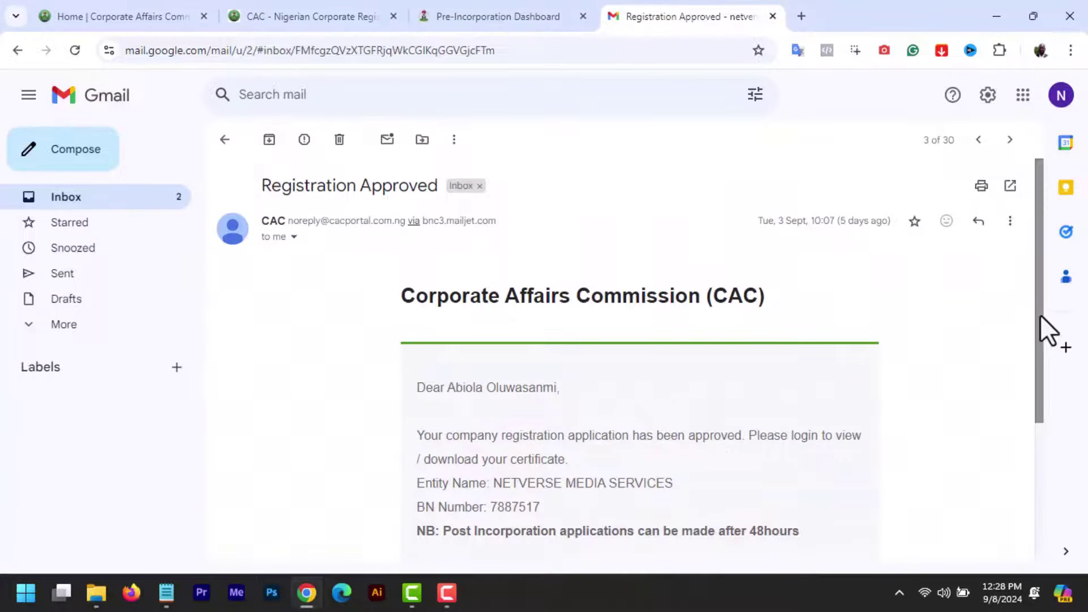
{"action": "left_click_drag", "start_coordinate": [1039, 314], "coordinate": [1039, 396]}
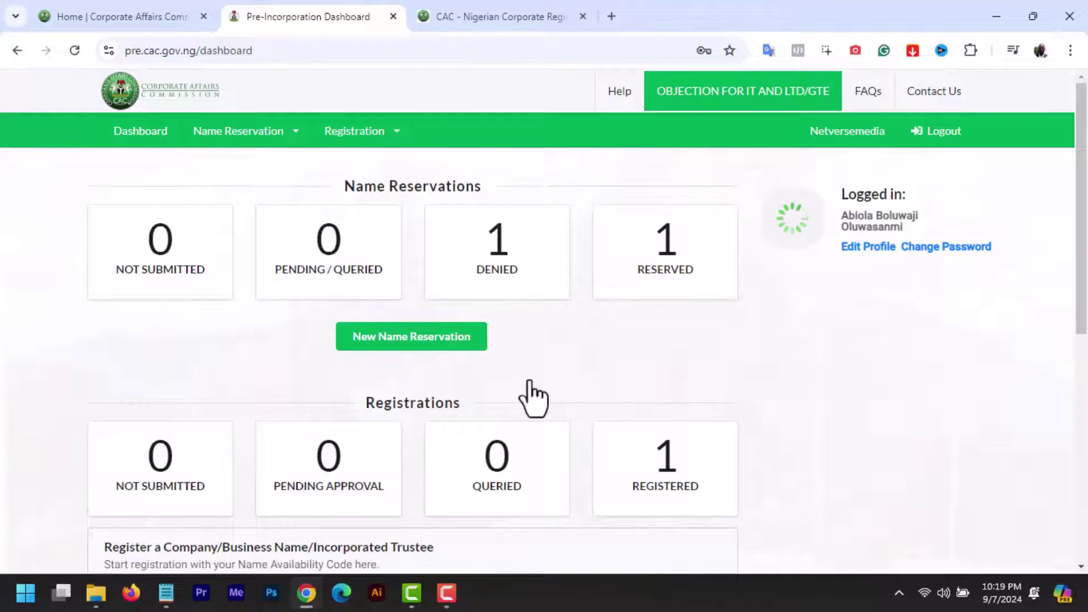
Step: Show the registered business names and list NETVERSE MEDIA SERVICES's downloadable documents
{"action": "left_click", "coordinate": [663, 456]}
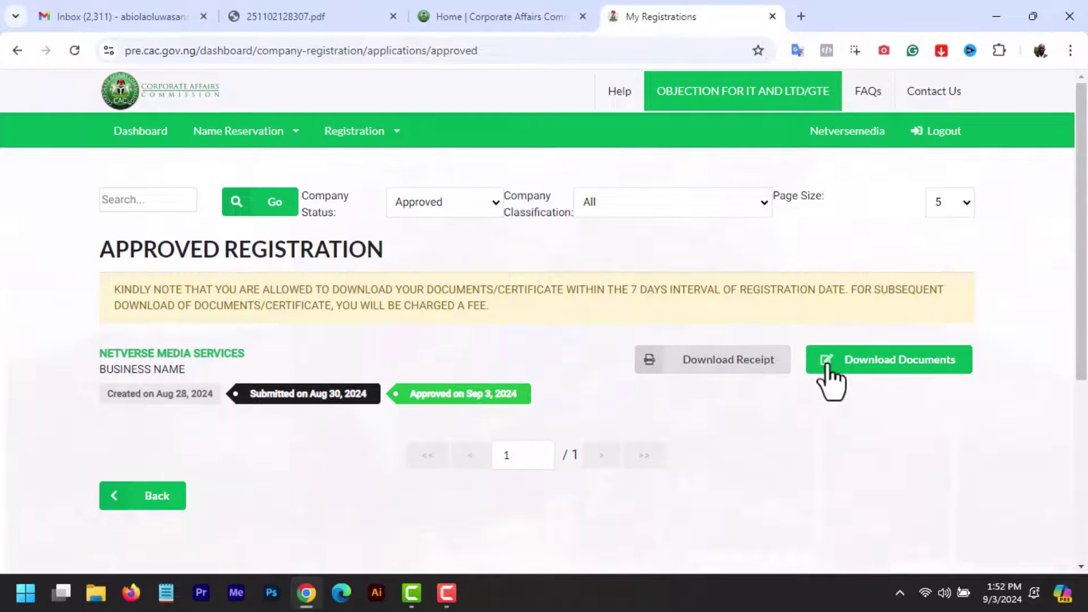
{"action": "left_click", "coordinate": [892, 365]}
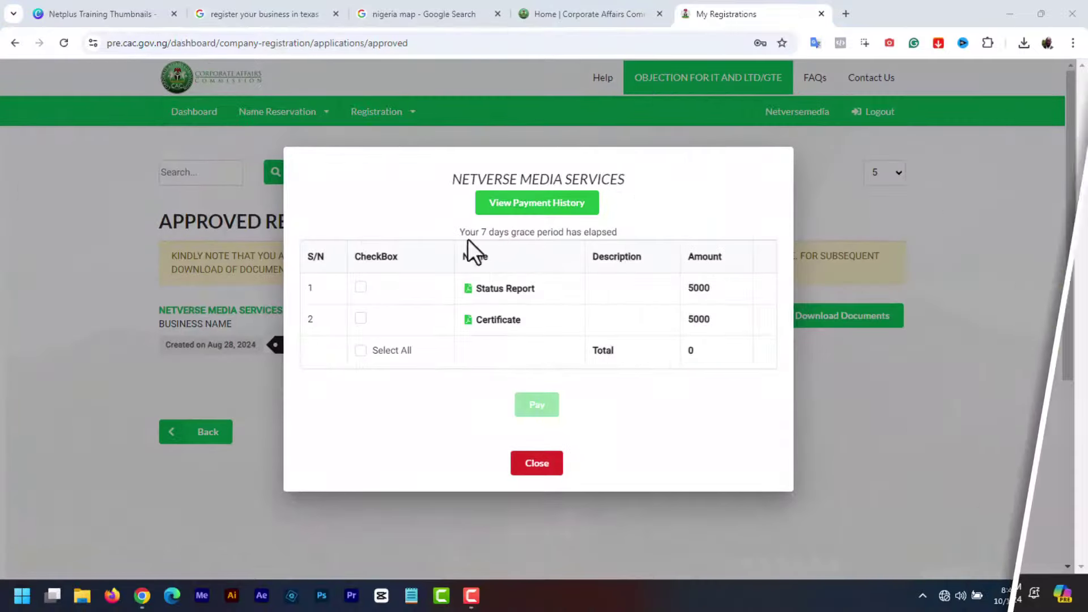
Step: Download the NETVERSE MEDIA SERVICES status report and open the PDF from Chrome's downloads
{"action": "left_click_drag", "start_coordinate": [459, 233], "coordinate": [602, 233]}
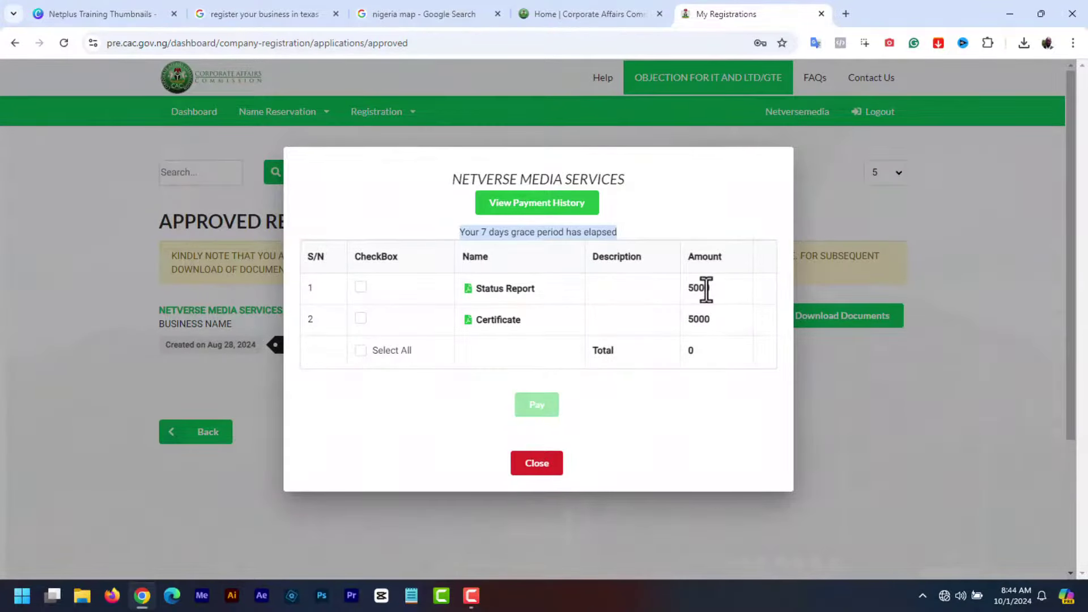
{"action": "left_click", "coordinate": [685, 291]}
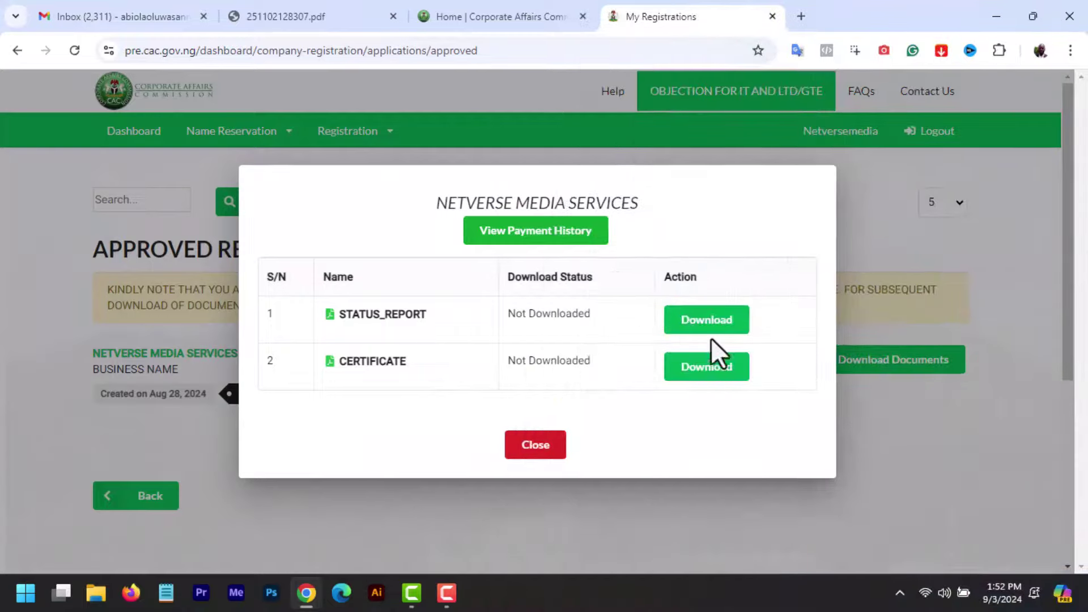
{"action": "left_click", "coordinate": [703, 322]}
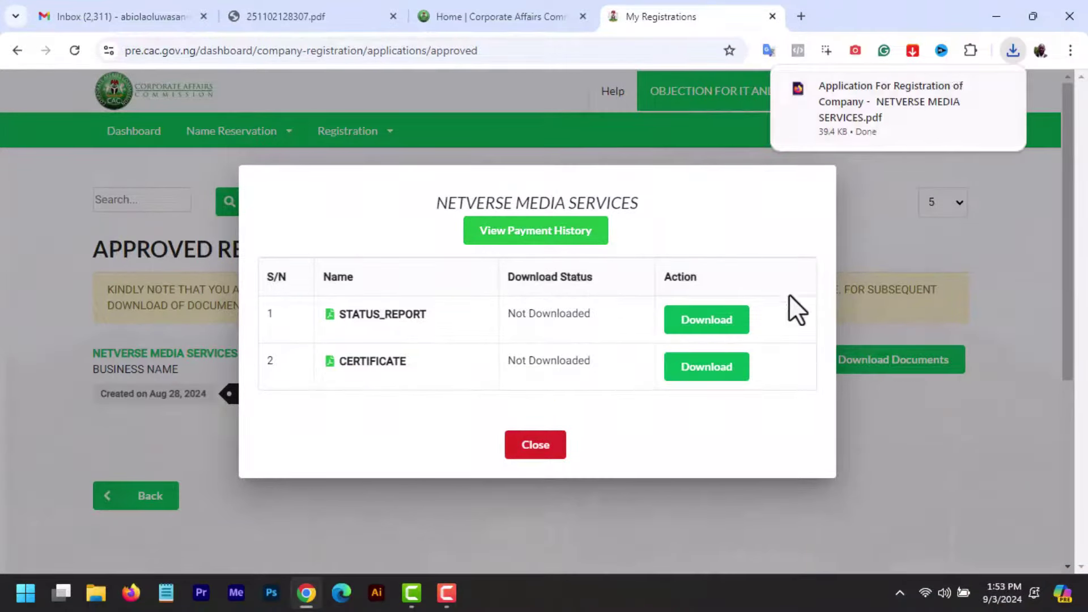
{"action": "left_click", "coordinate": [1012, 51]}
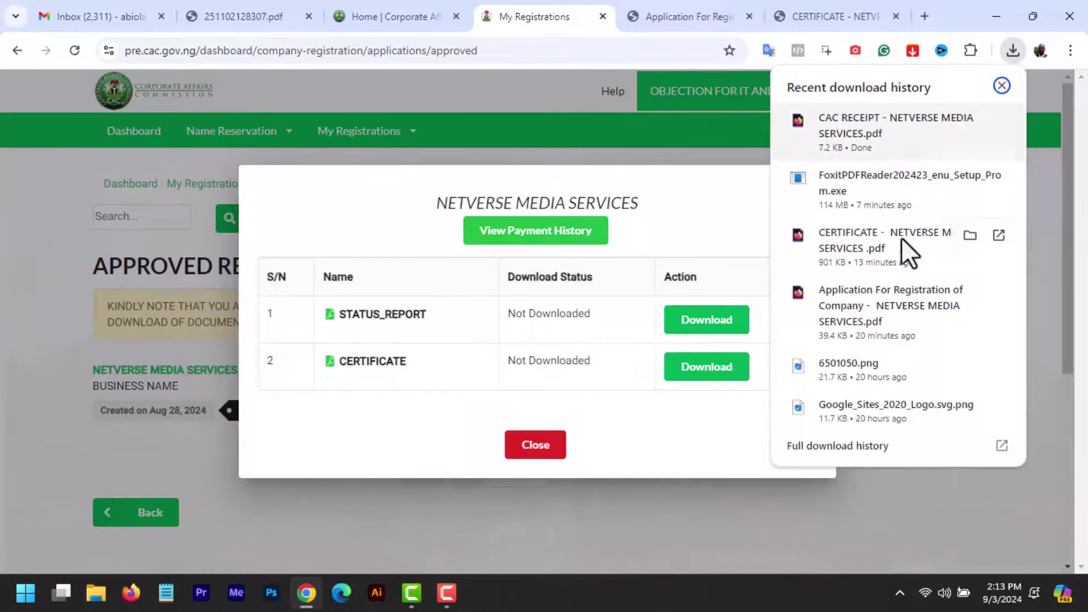
{"action": "left_click", "coordinate": [881, 306]}
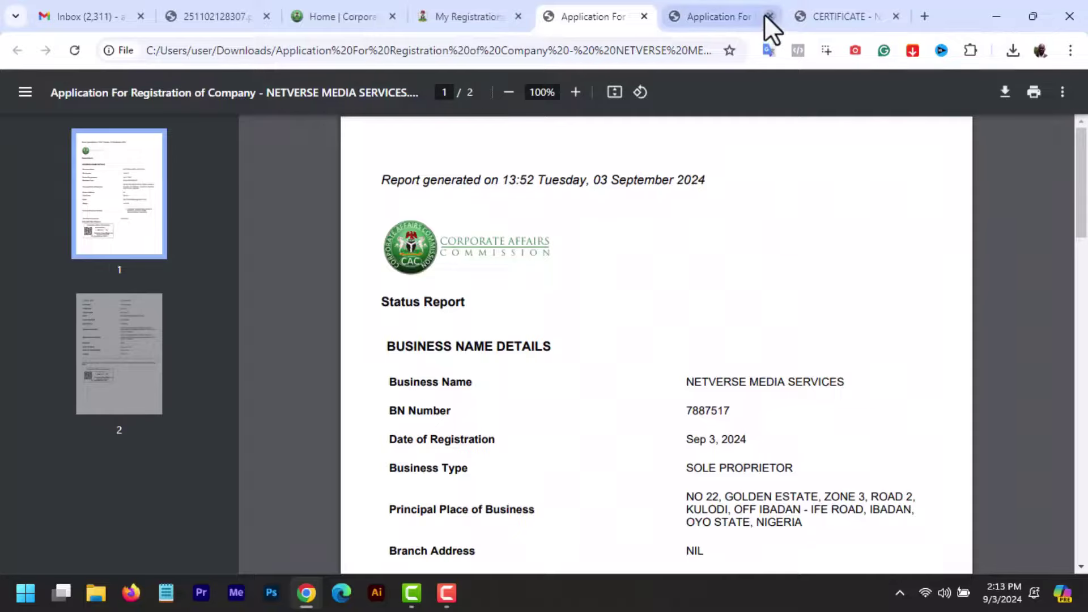
Step: Close the duplicate application and certificate PDF tabs
{"action": "left_click", "coordinate": [768, 16]}
{"action": "left_click", "coordinate": [769, 16]}
{"action": "left_click_drag", "start_coordinate": [1082, 190], "coordinate": [1082, 504]}
Step: Back on My Registrations, open the downloaded certificate of registration PDF
{"action": "left_click", "coordinate": [652, 16]}
{"action": "left_click", "coordinate": [1012, 51]}
{"action": "left_click", "coordinate": [910, 233]}
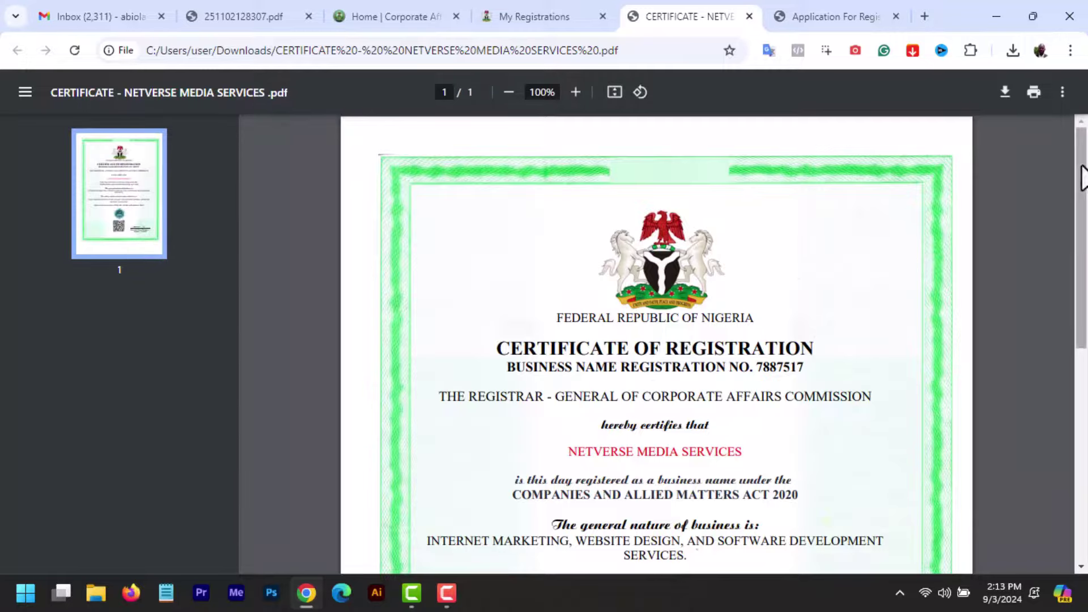
{"action": "left_click_drag", "start_coordinate": [1085, 170], "coordinate": [1085, 242]}
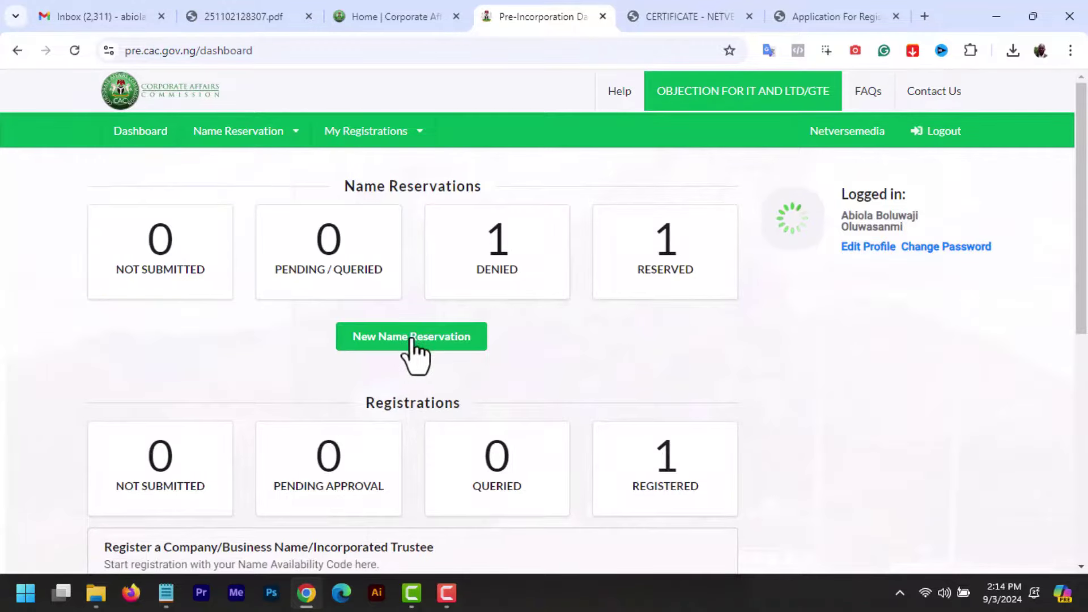
Step: Back out of New Name Reservation and start a New Company Registration from the dashboard
{"action": "left_click", "coordinate": [412, 337]}
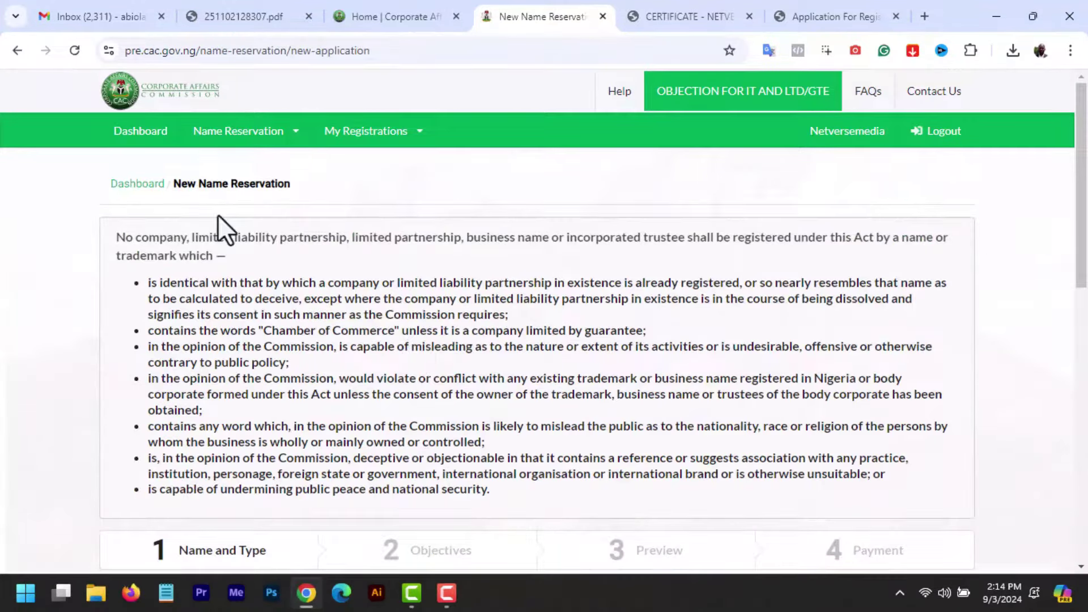
{"action": "left_click_drag", "start_coordinate": [1080, 189], "coordinate": [1080, 224]}
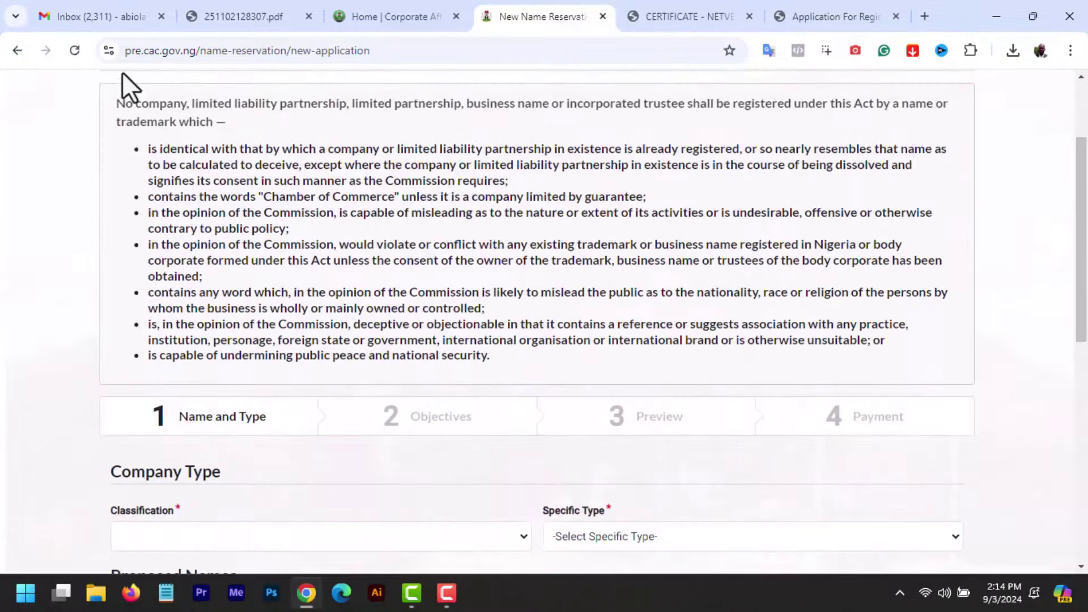
{"action": "left_click", "coordinate": [17, 50]}
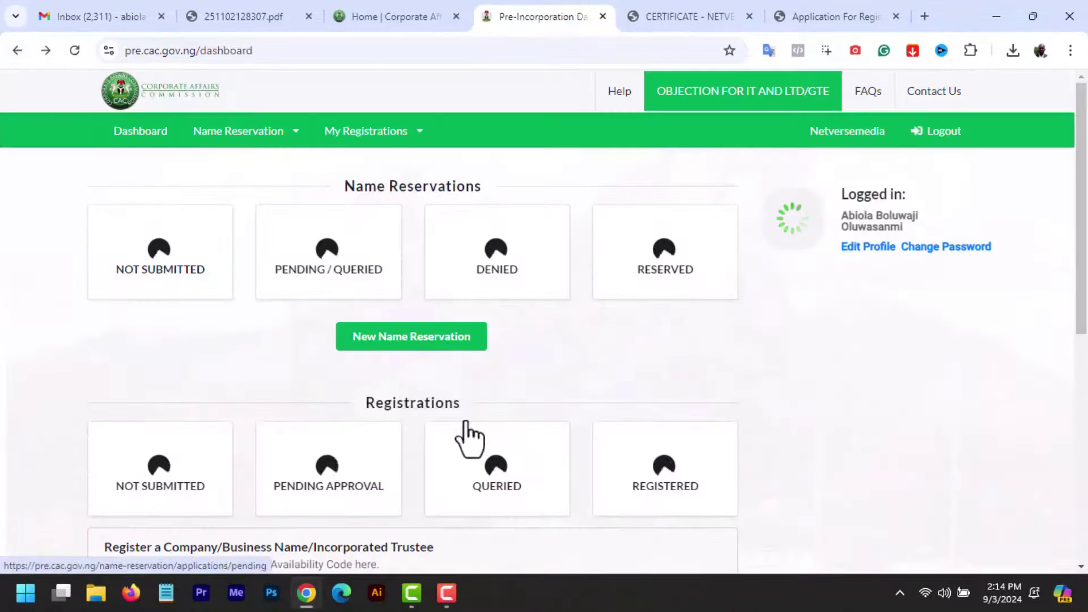
{"action": "left_click_drag", "start_coordinate": [1083, 250], "coordinate": [1084, 354]}
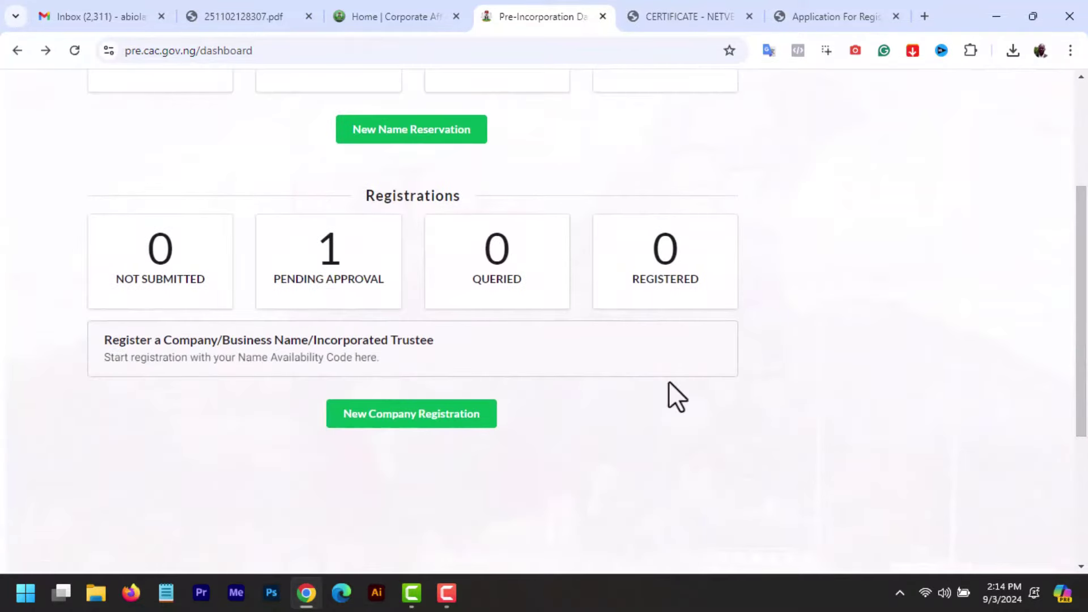
{"action": "left_click", "coordinate": [429, 414]}
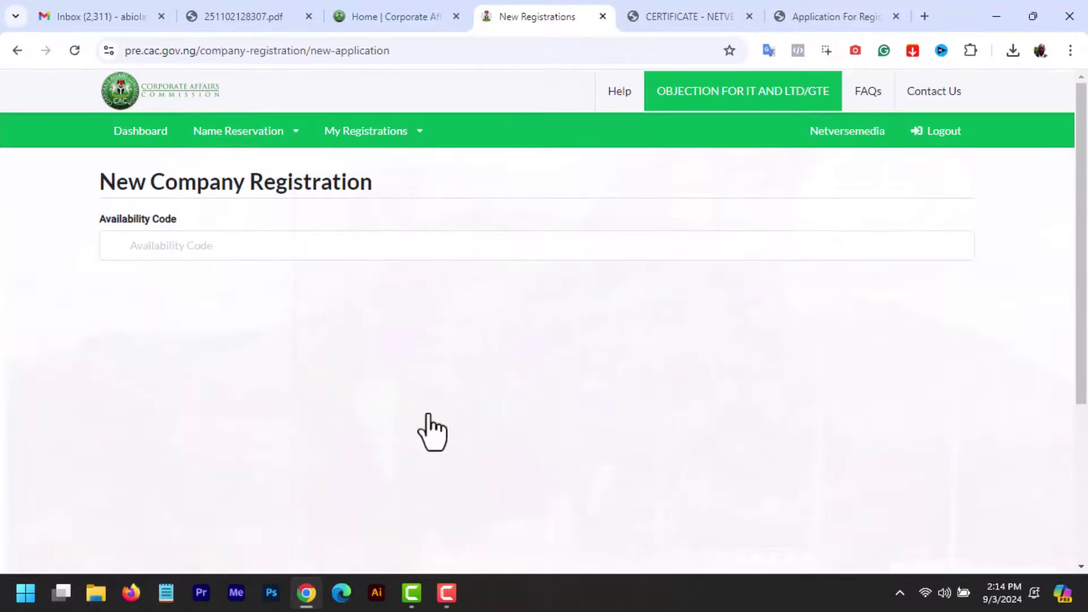